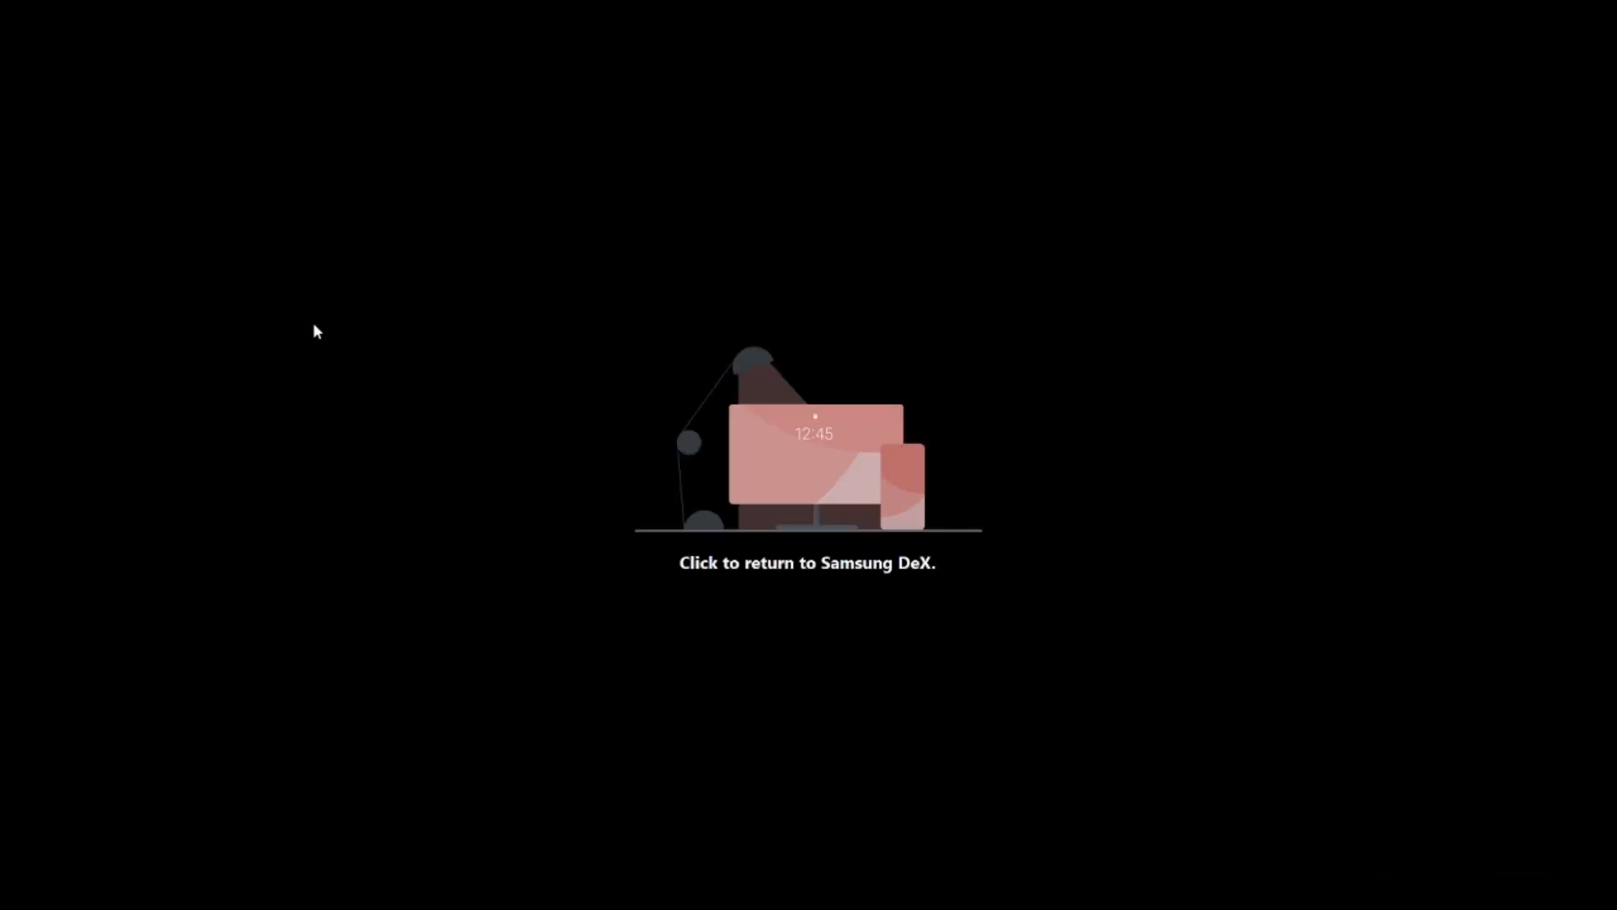
Return from the standby screen to the Samsung DeX desktop
{"action": "left_click", "coordinate": [315, 332]}
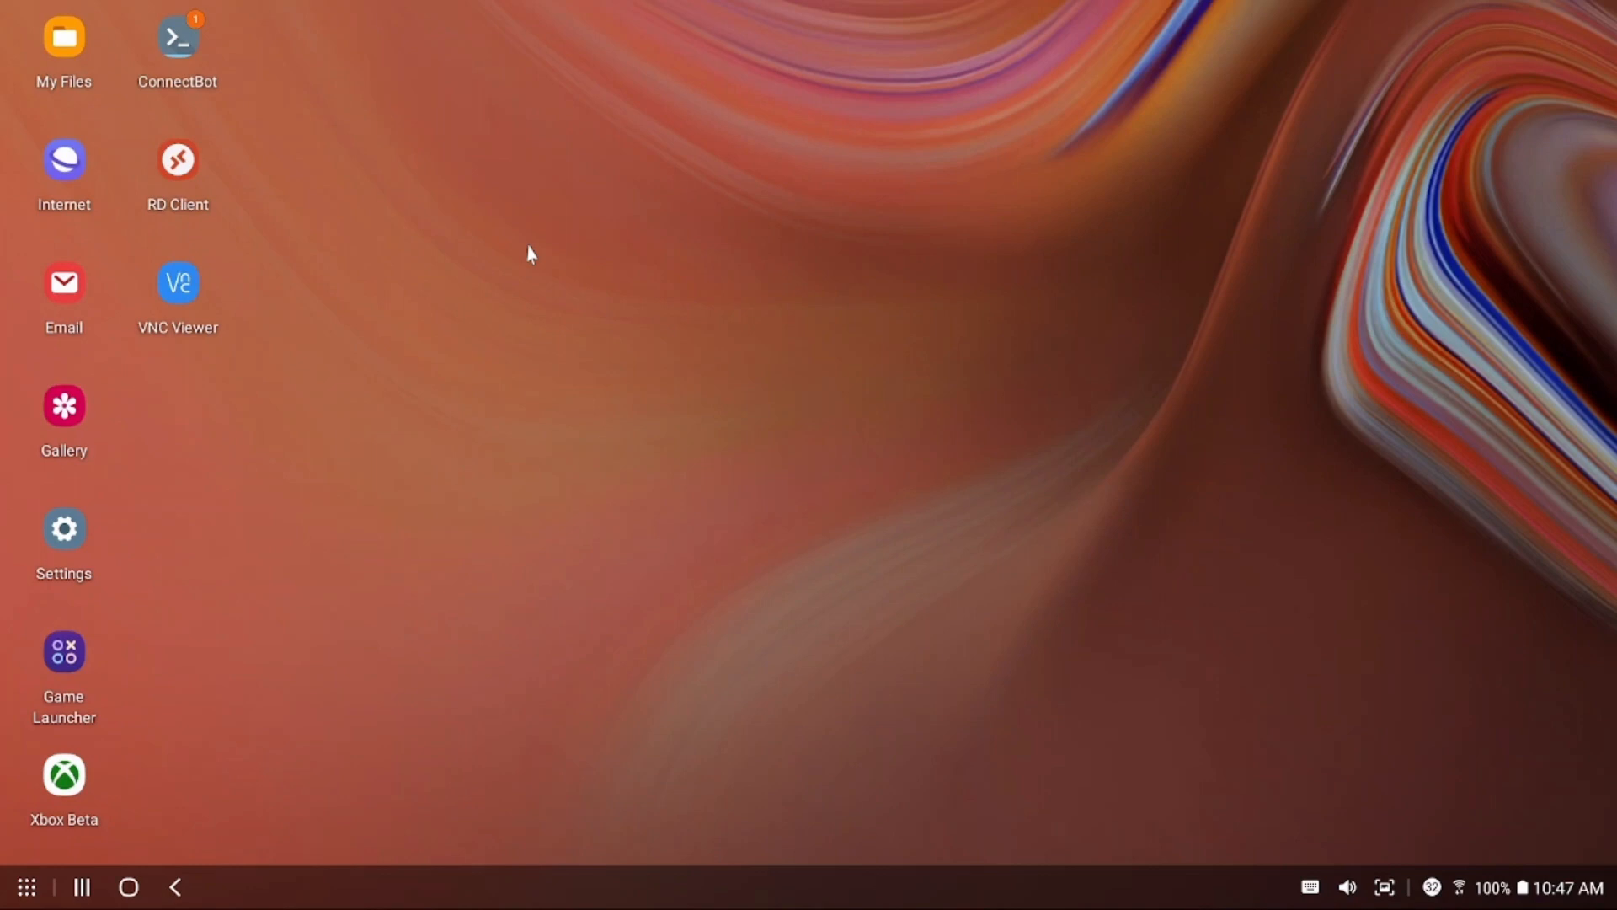
Launch RD Client from the DeX desktop to show saved PCs Lycanthrope and redtower06
{"action": "left_click", "coordinate": [210, 271]}
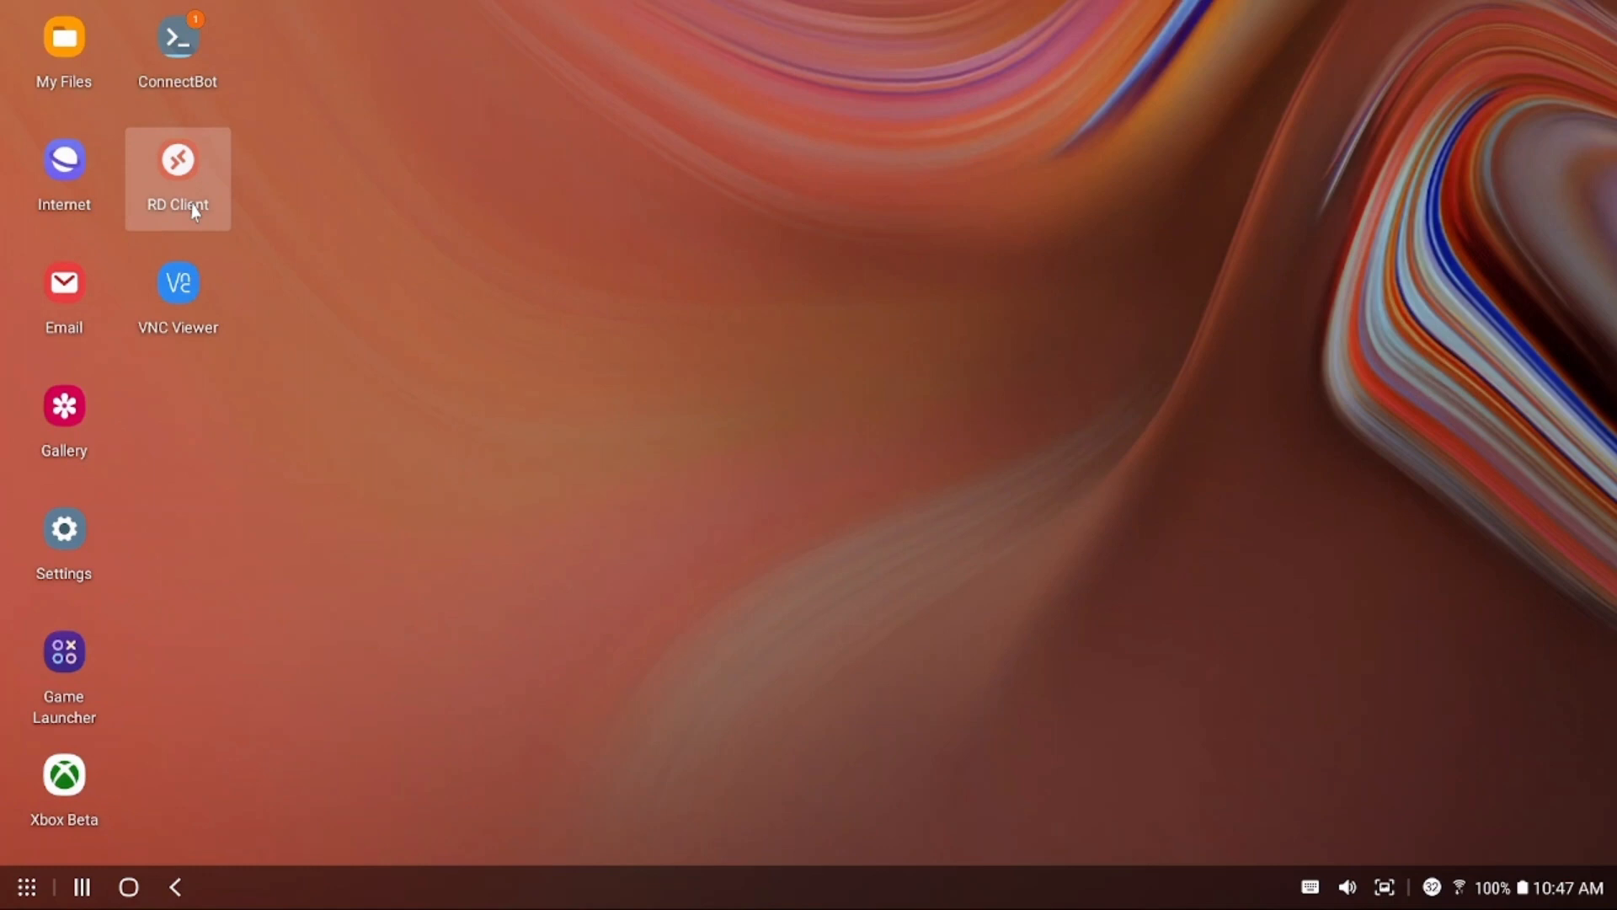
{"action": "double_click", "coordinate": [195, 213]}
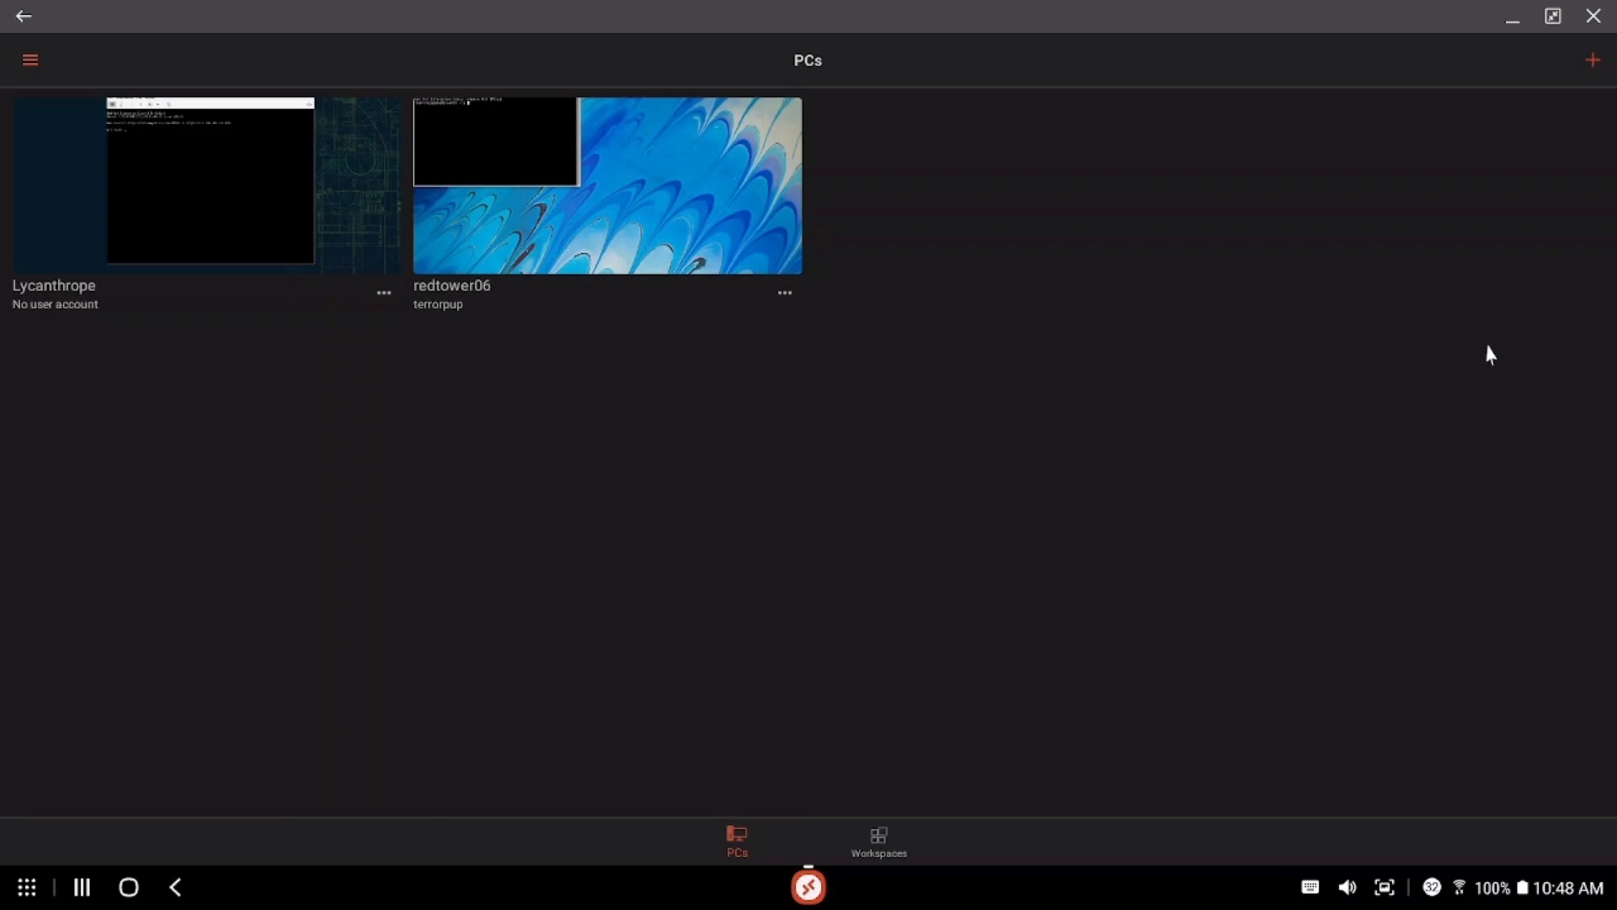
Choose Add PC from RD Client's + menu to detect nearby computers
{"action": "left_click", "coordinate": [1593, 61]}
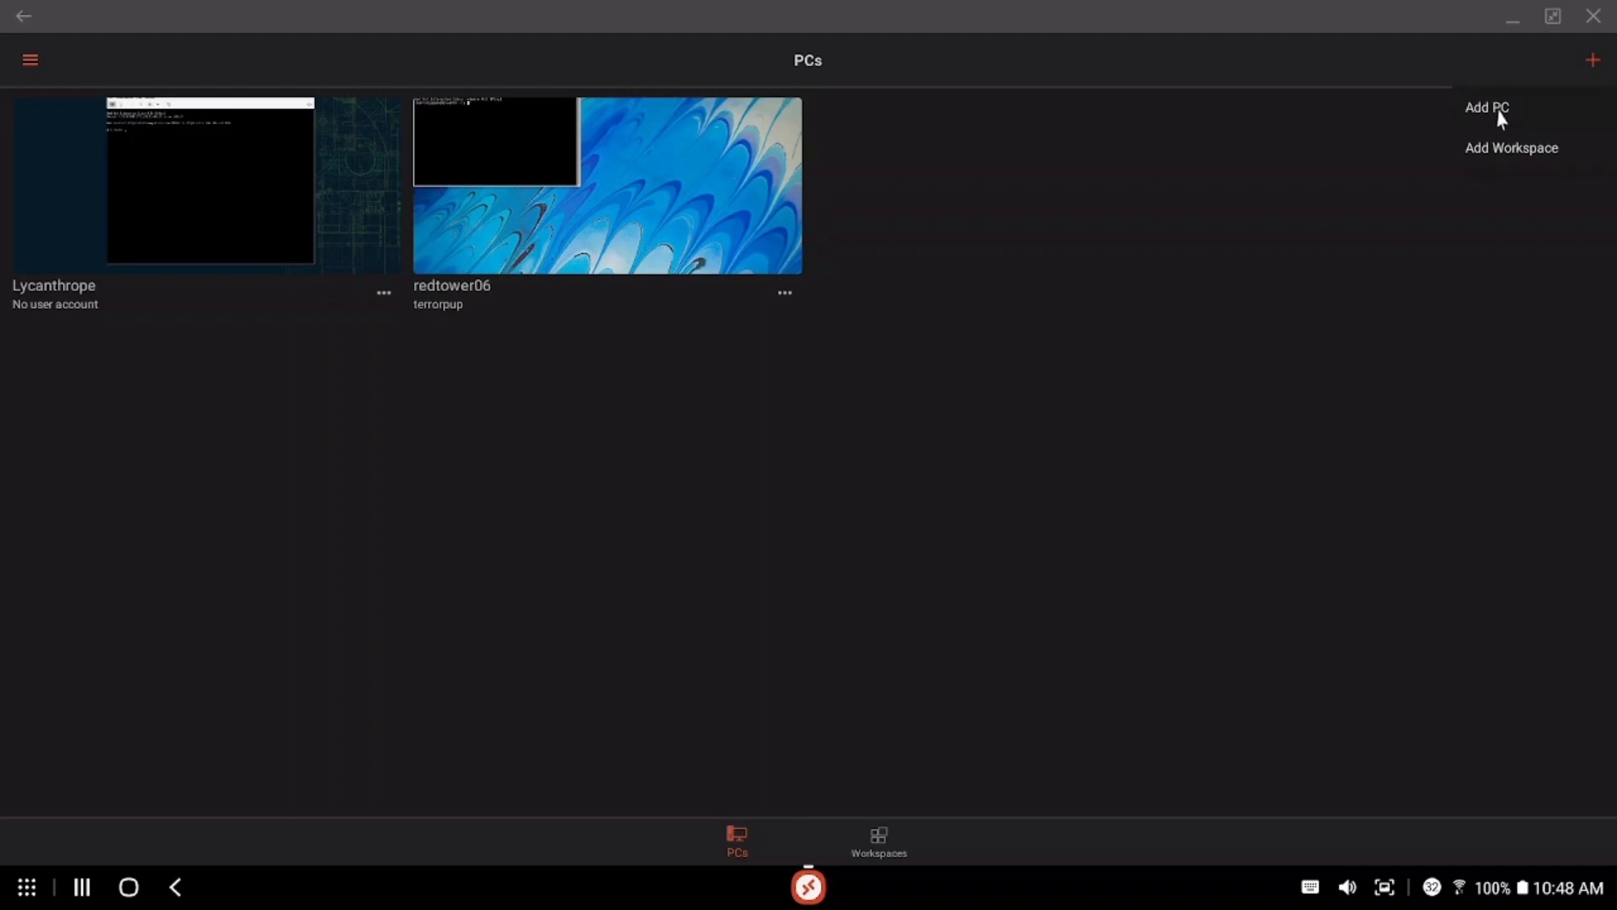
{"action": "left_click", "coordinate": [1499, 115]}
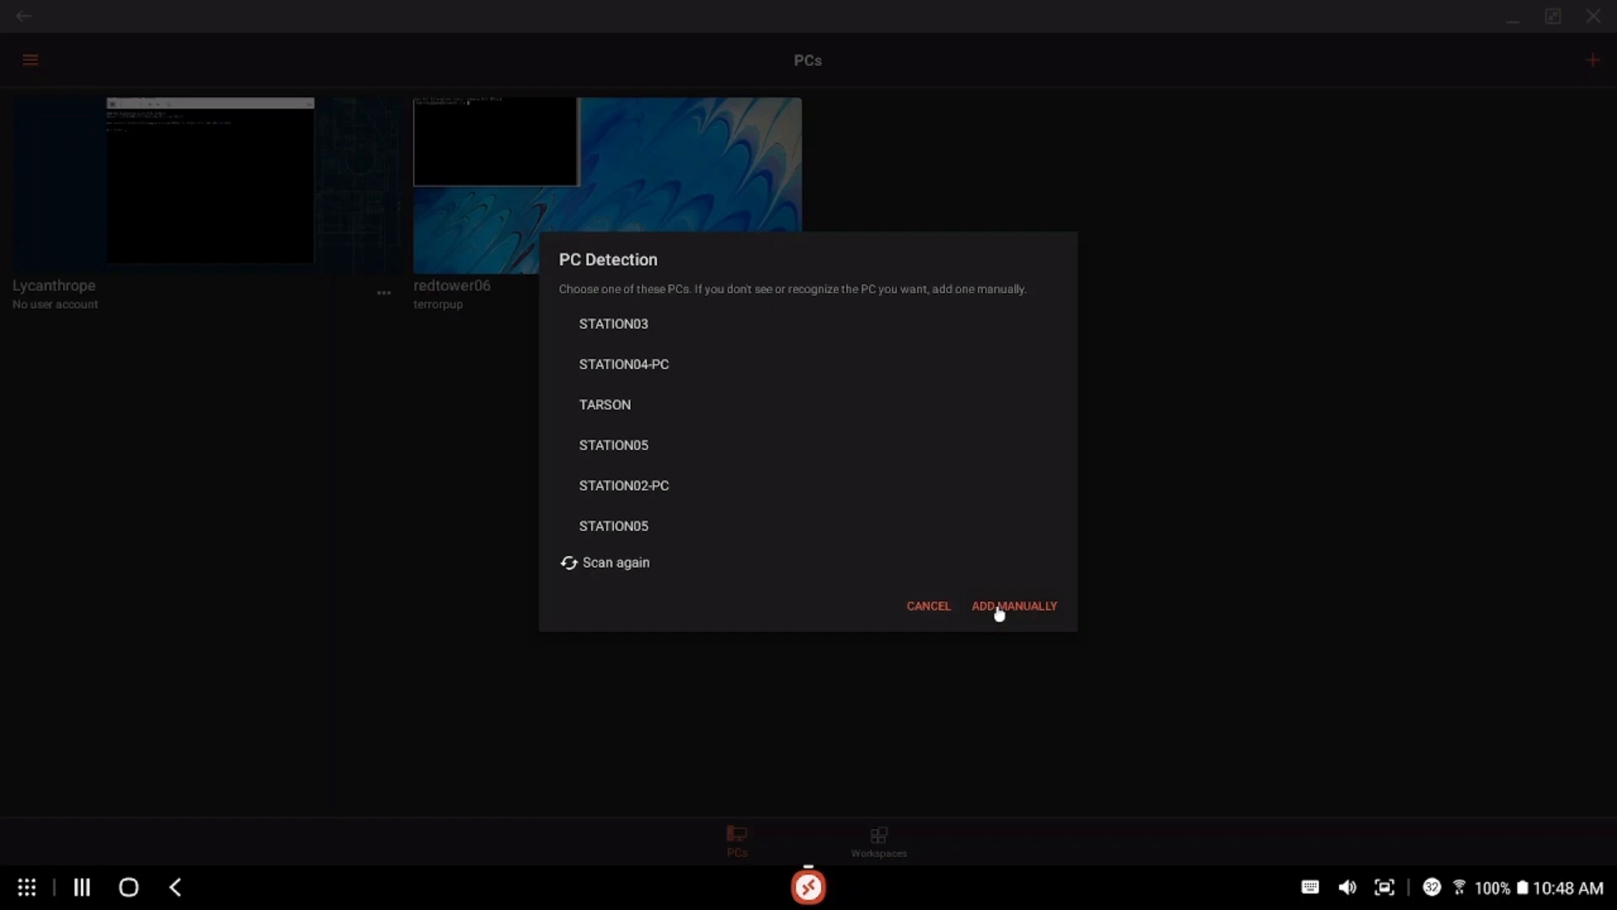
Add the PC manually with name redtower04.magicesign.com and show the user account choices
{"action": "left_click", "coordinate": [999, 612]}
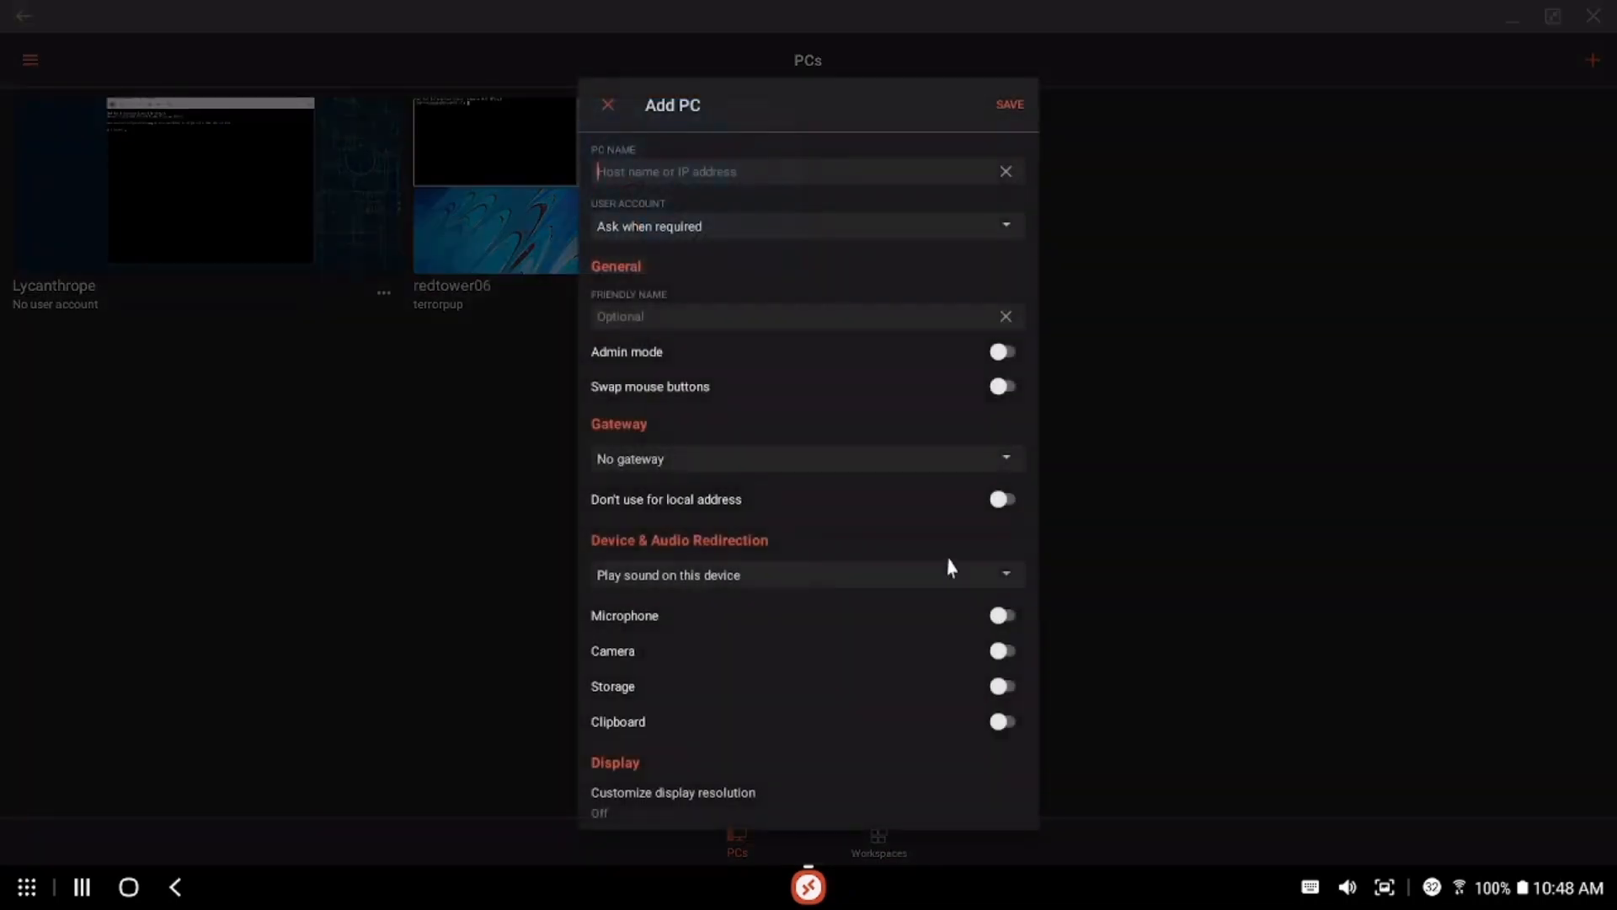
{"action": "left_click", "coordinate": [666, 164]}
{"action": "type", "text": "redtower04.magic"}
{"action": "type", "text": "esign.com"}
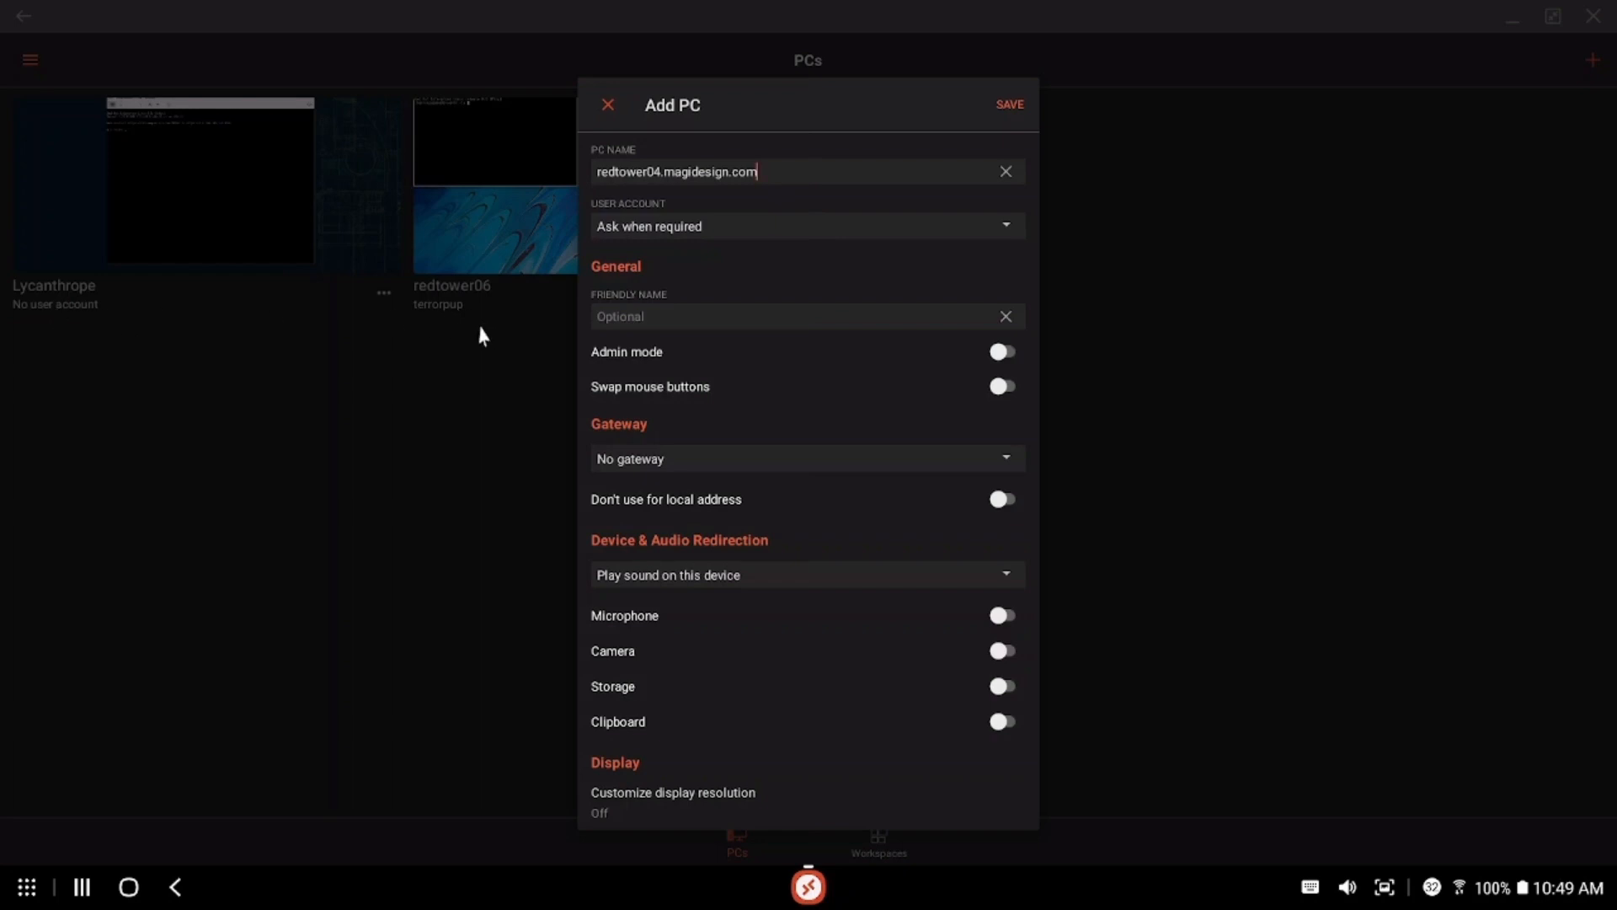
{"action": "left_click", "coordinate": [1006, 225]}
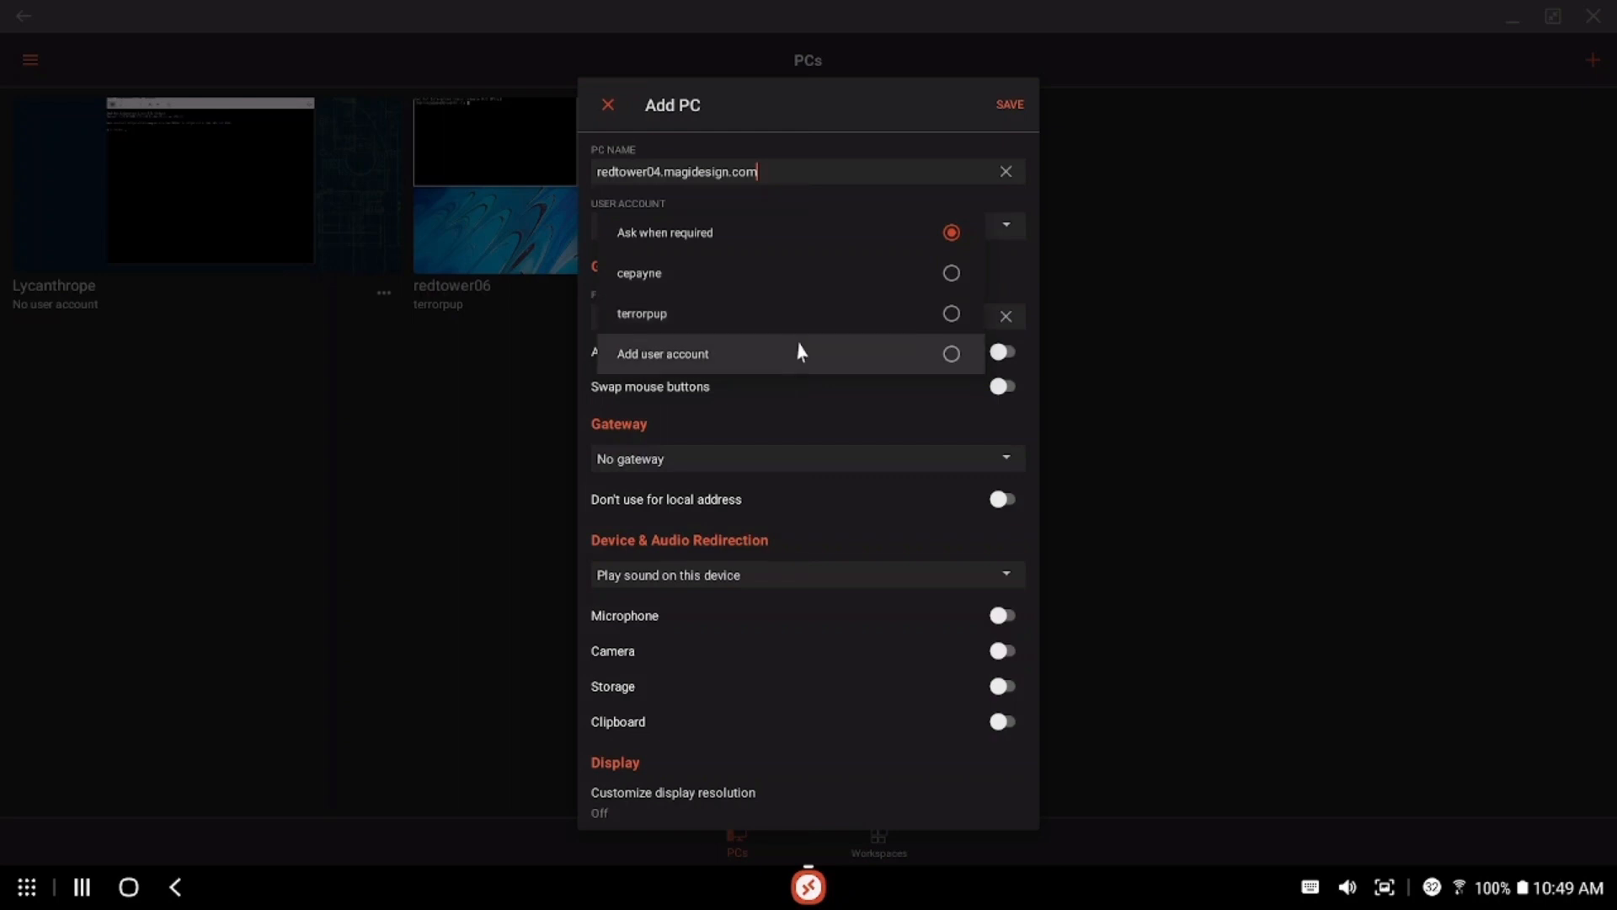
Select the saved account and friendly name redtower04, keeping sound local and clipboard sharing off
{"action": "left_click", "coordinate": [952, 315]}
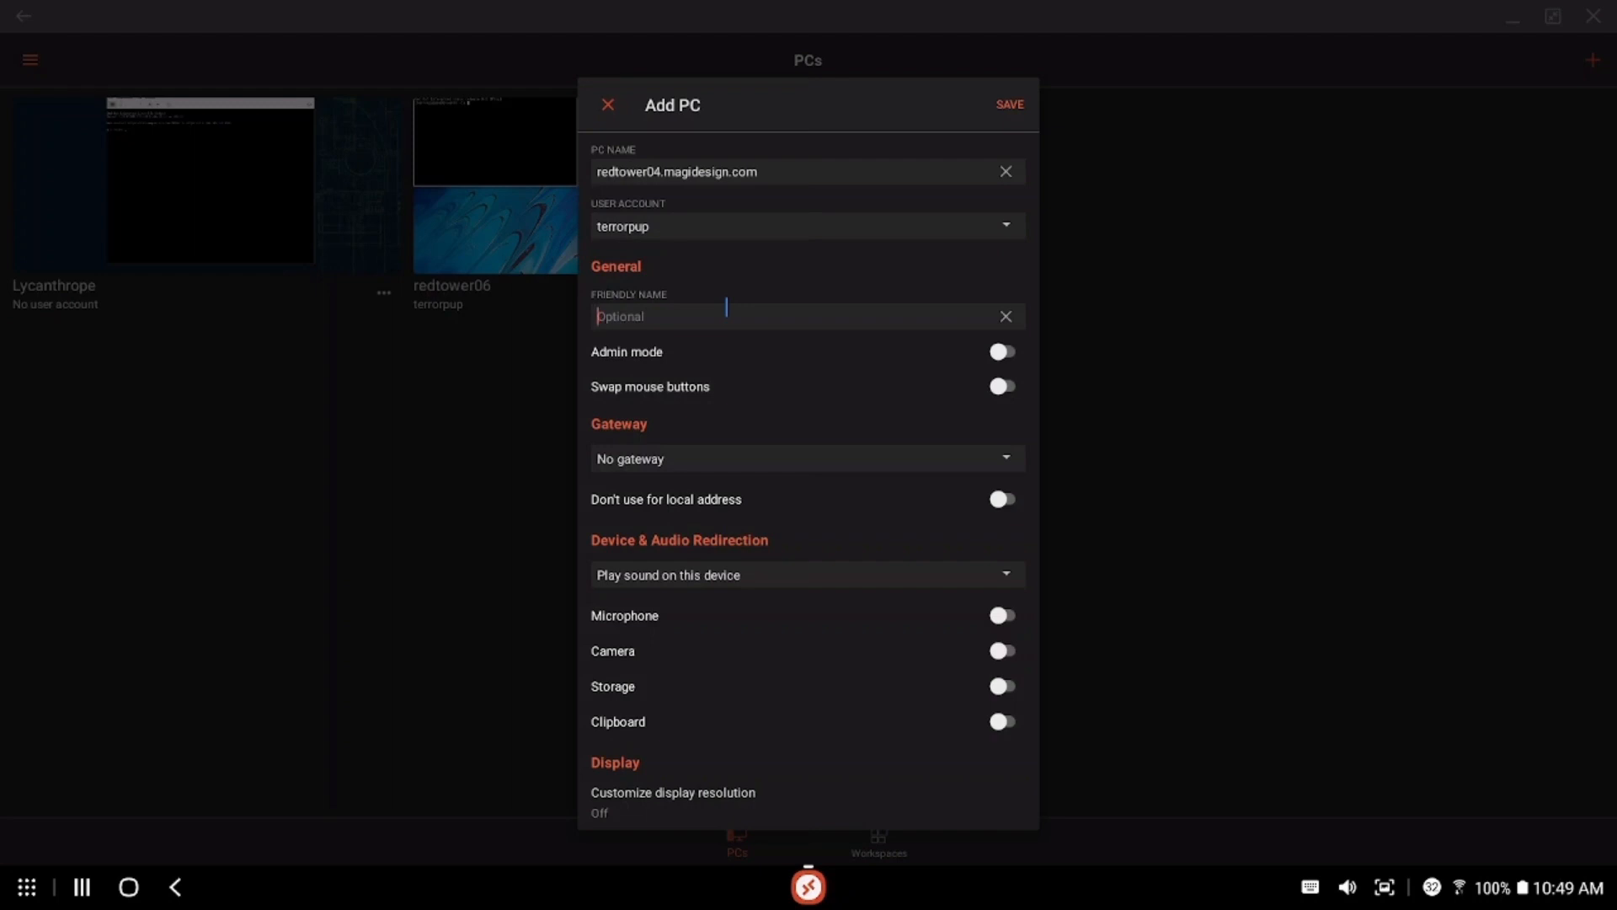
{"action": "type", "text": "redtower04"}
{"action": "left_click", "coordinate": [1007, 576]}
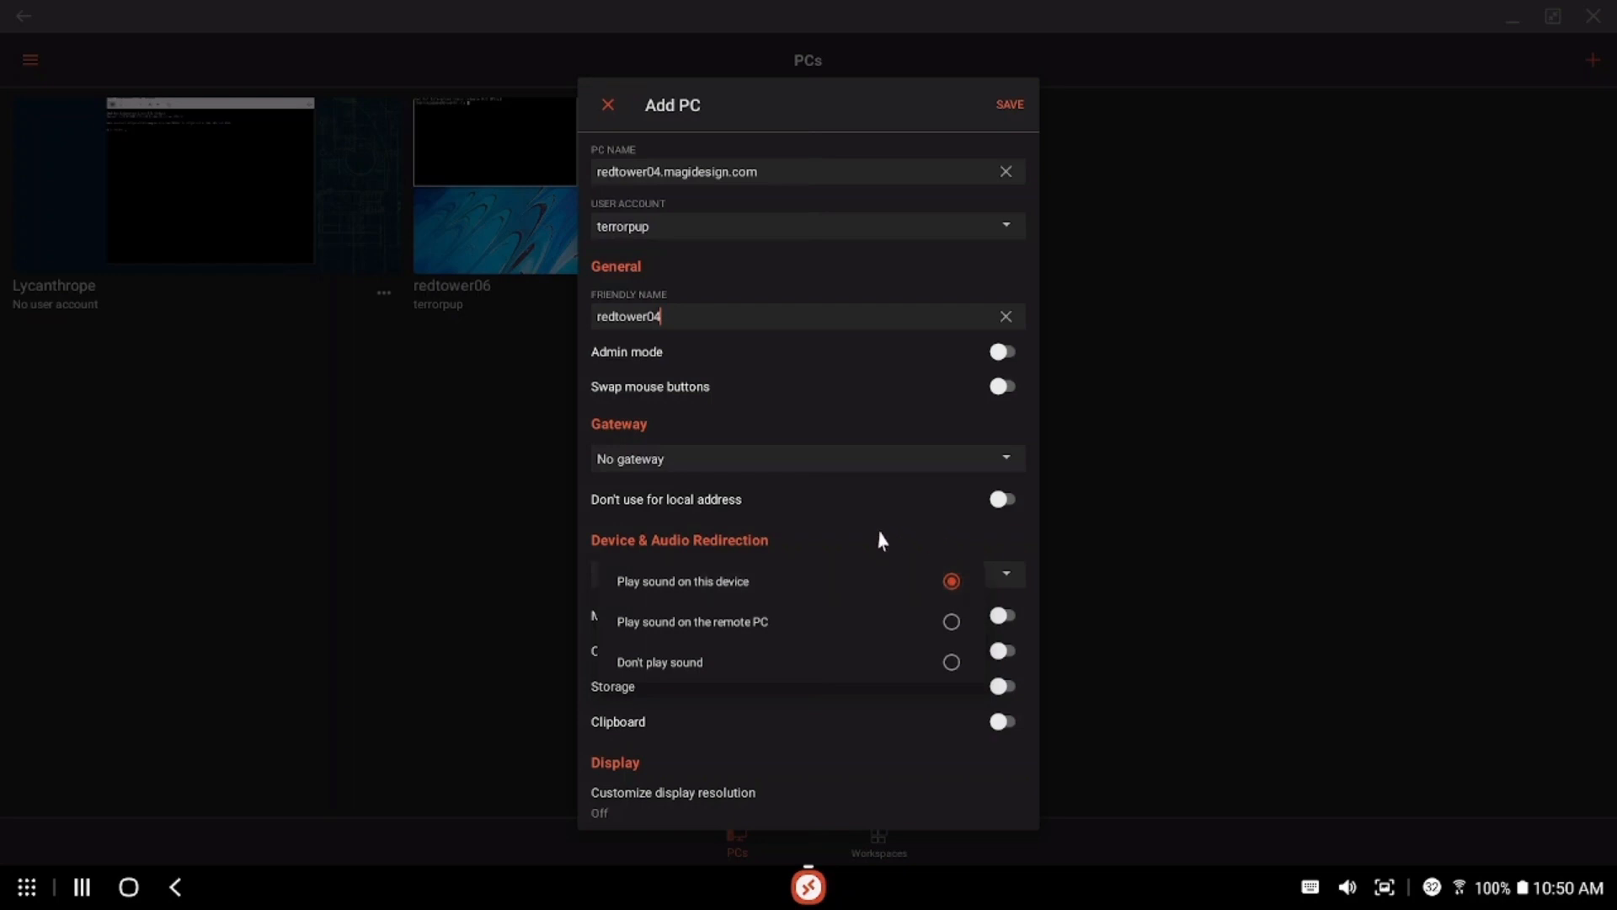
{"action": "left_click", "coordinate": [866, 534]}
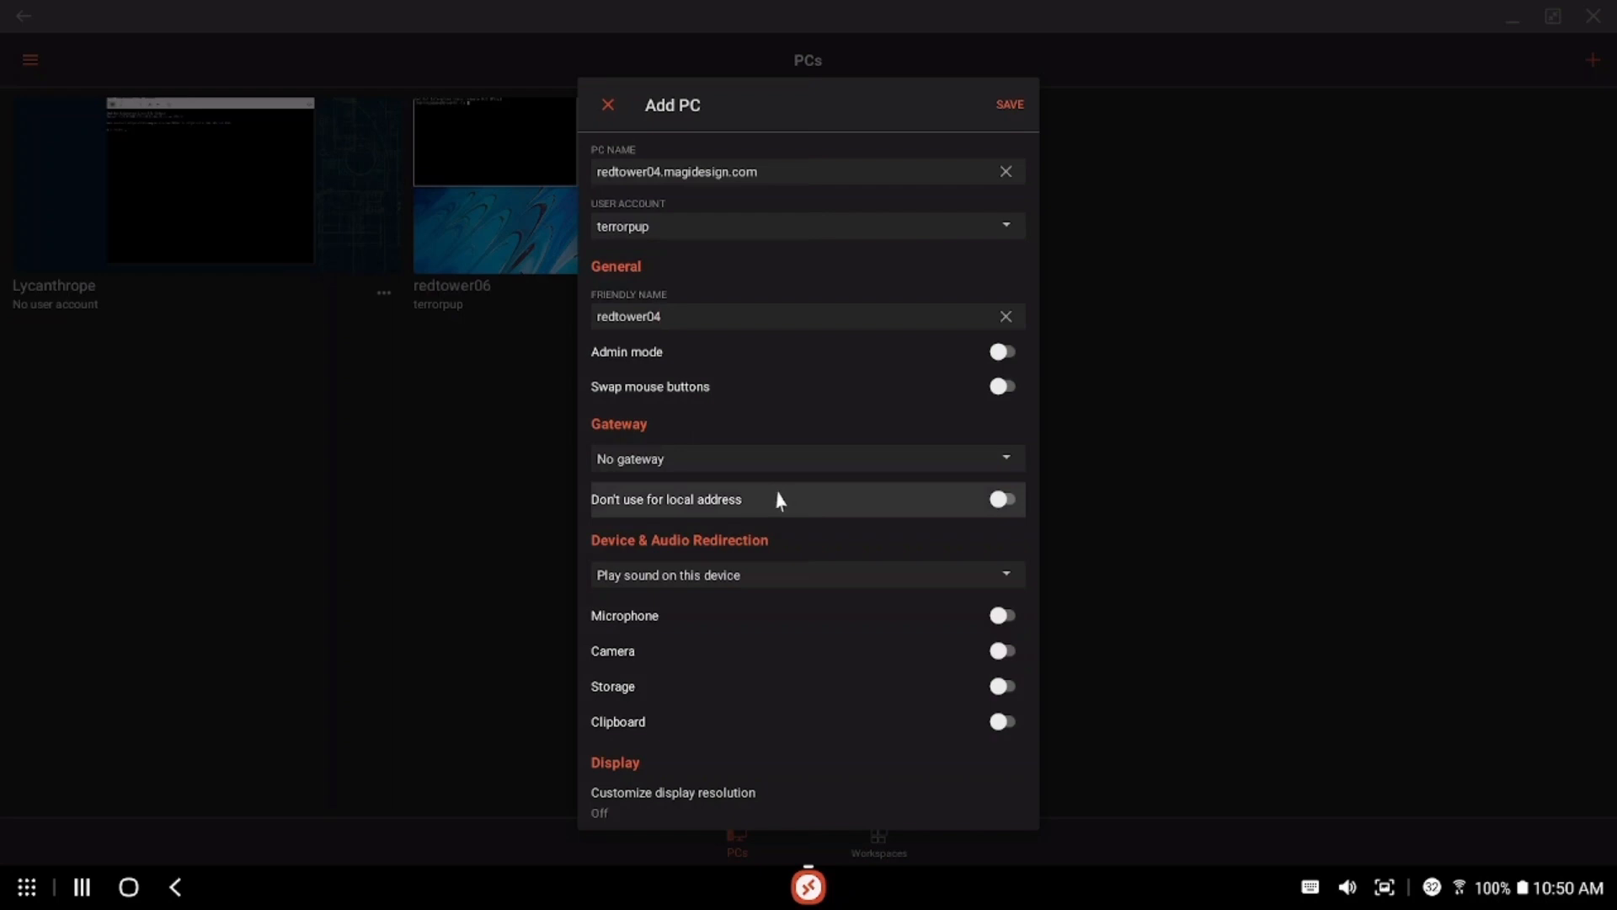
{"action": "left_click", "coordinate": [1006, 726]}
{"action": "left_click", "coordinate": [1010, 727]}
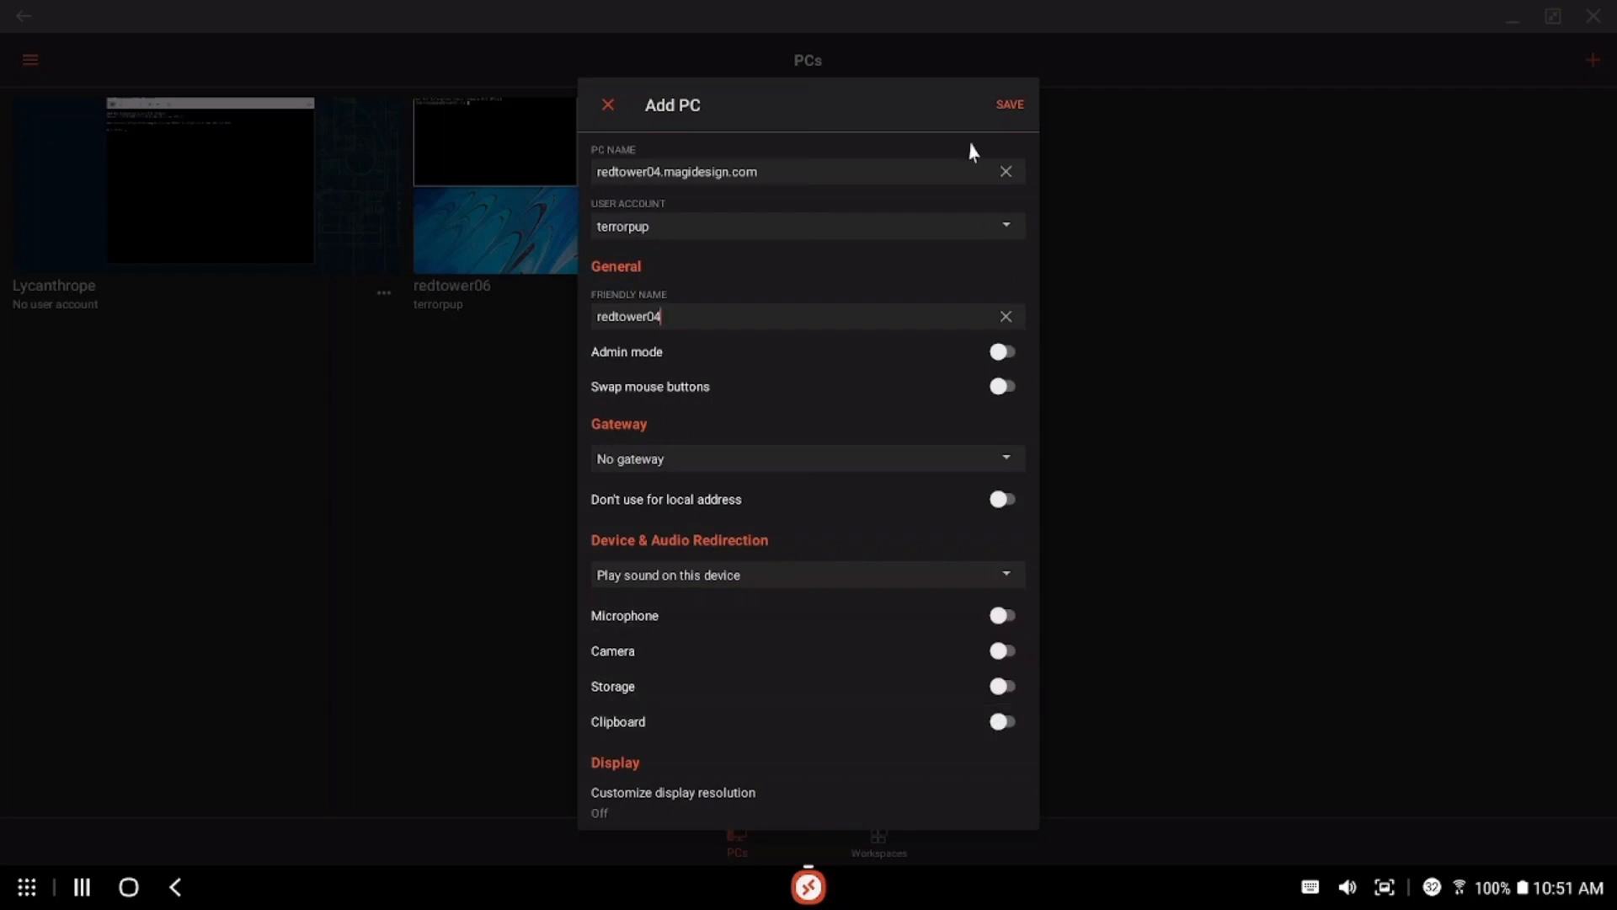
Save the redtower04 connection and start connecting to it
{"action": "left_click", "coordinate": [1012, 110]}
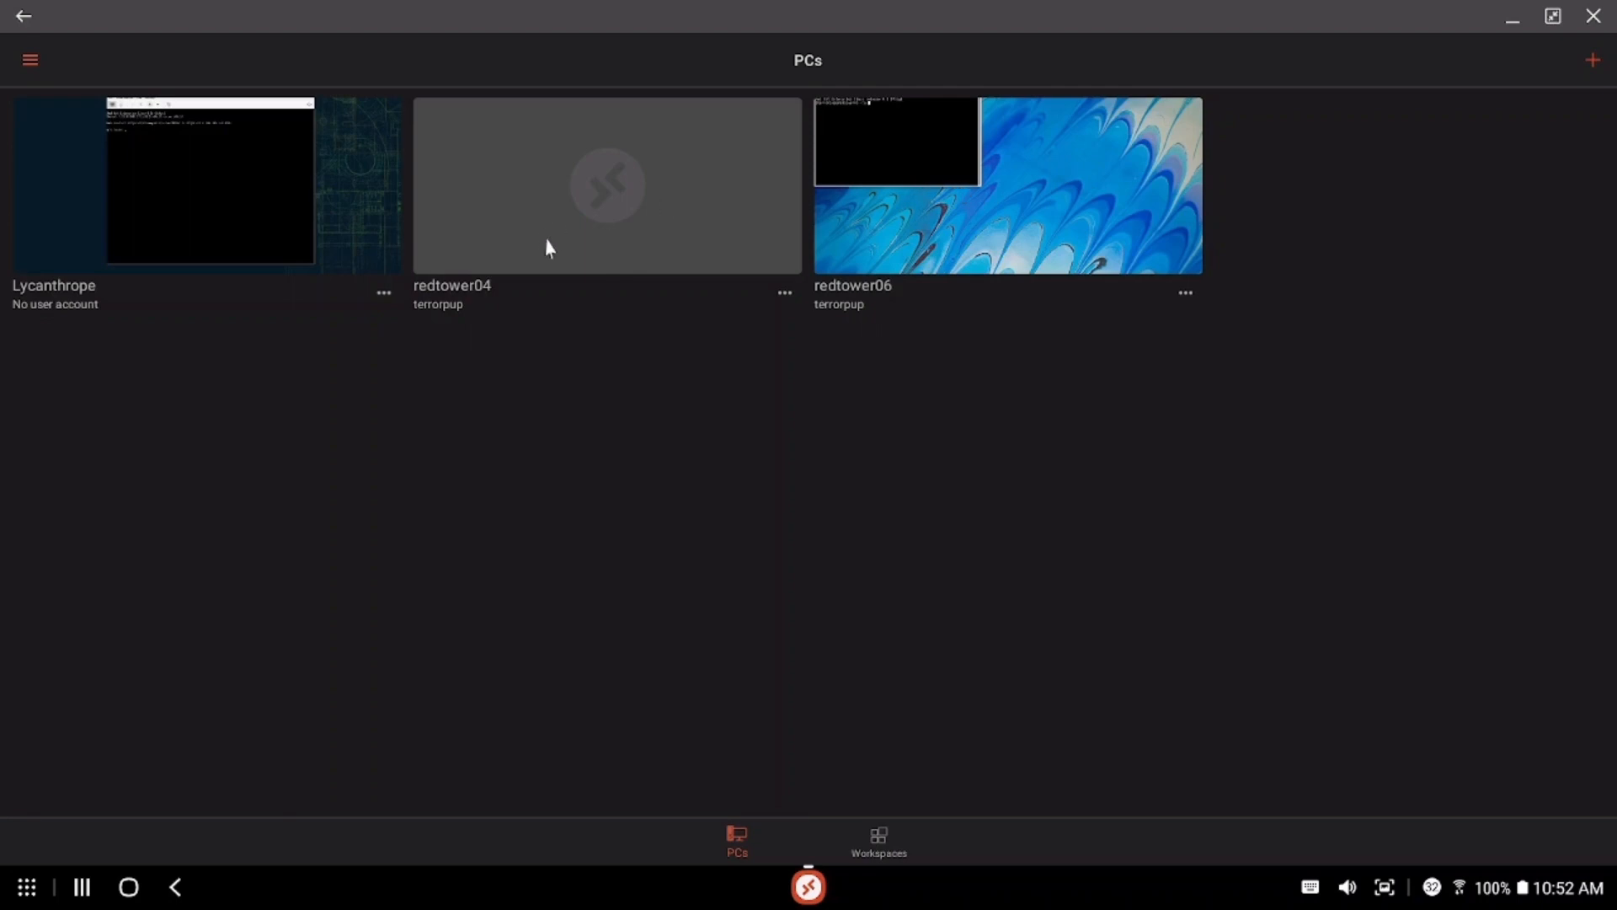
{"action": "left_click", "coordinate": [520, 208]}
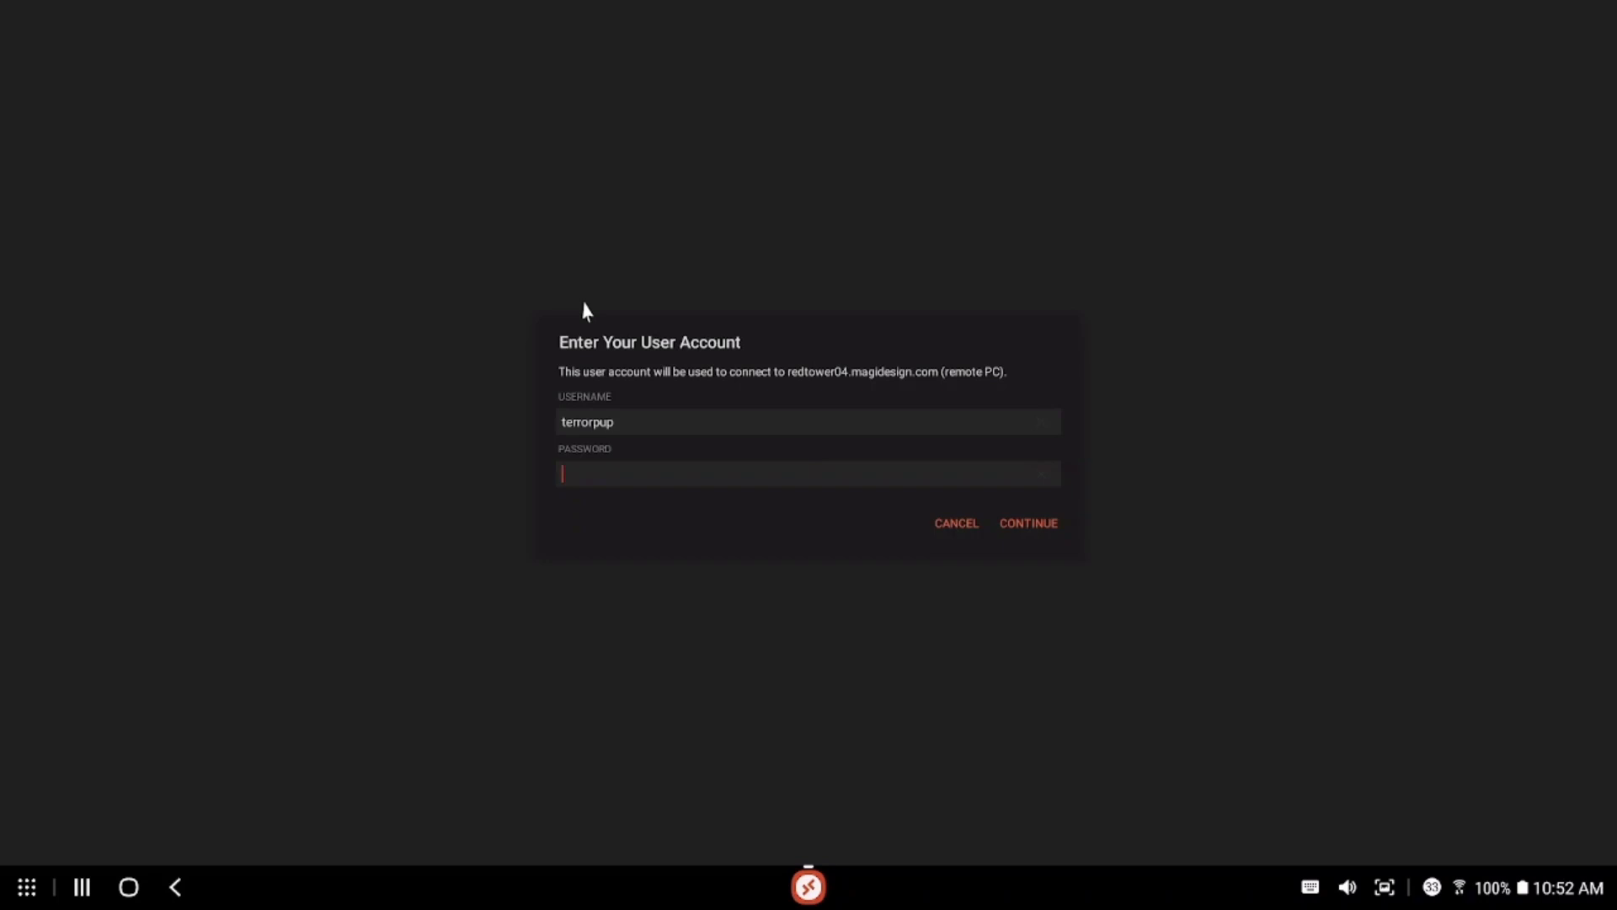
Enter the account password in the sign-in prompt
{"action": "key", "text": "Tab"}
{"action": "type", "text": "***********"}
Submit the credentials to connect to redtower04's RHEL 8 GNOME desktop
{"action": "left_click", "coordinate": [1012, 525]}
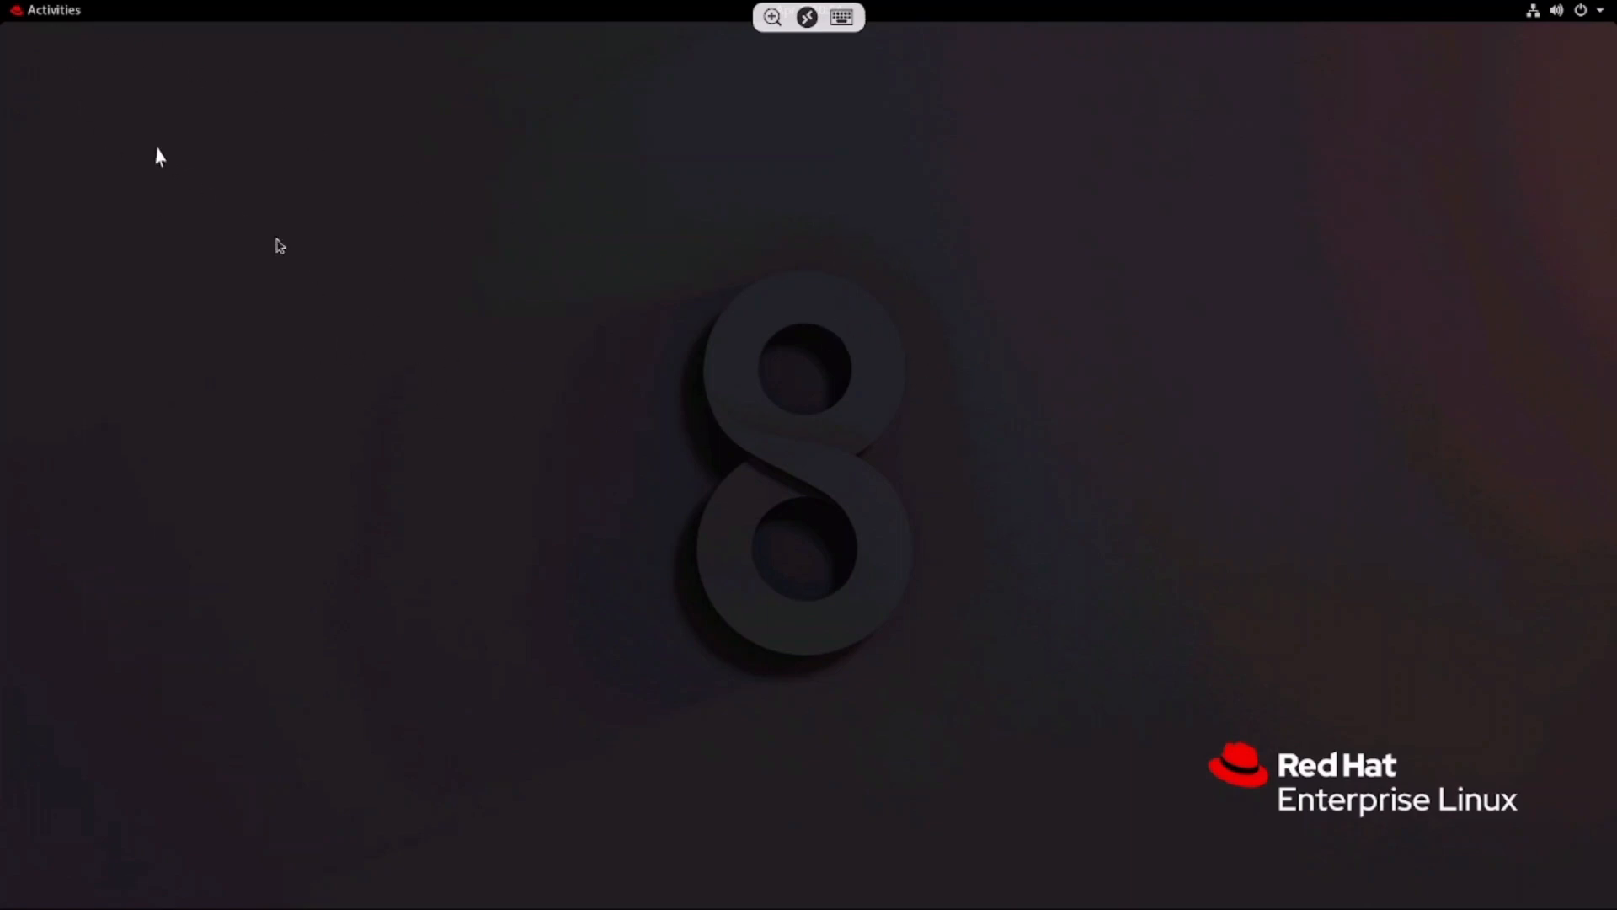
{"action": "left_click", "coordinate": [44, 22]}
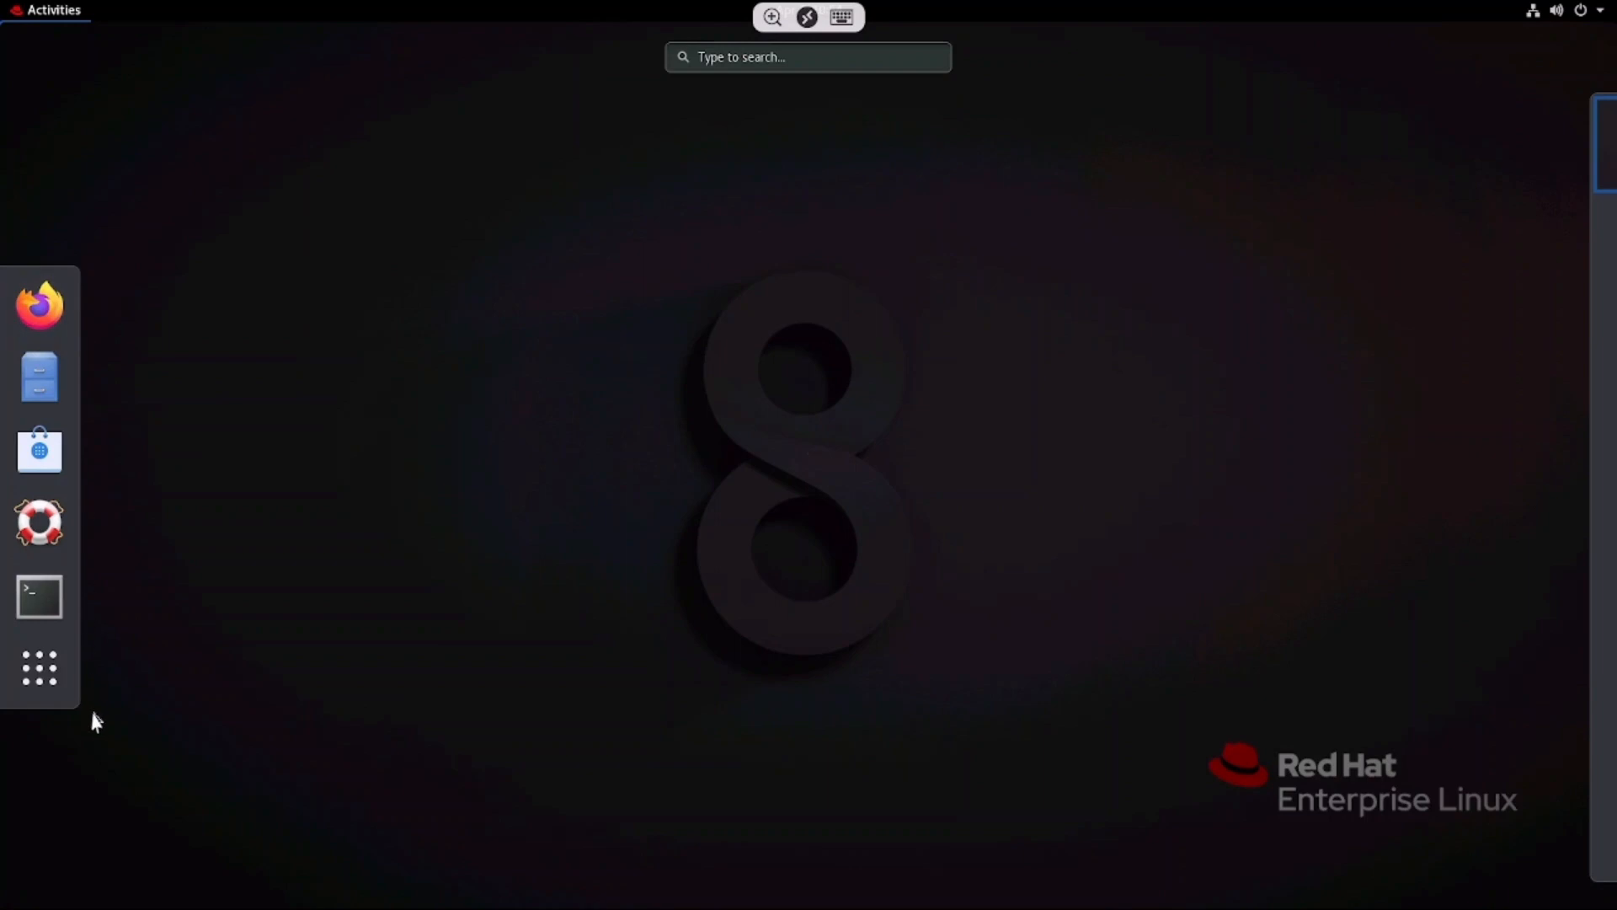
{"action": "left_click", "coordinate": [36, 678]}
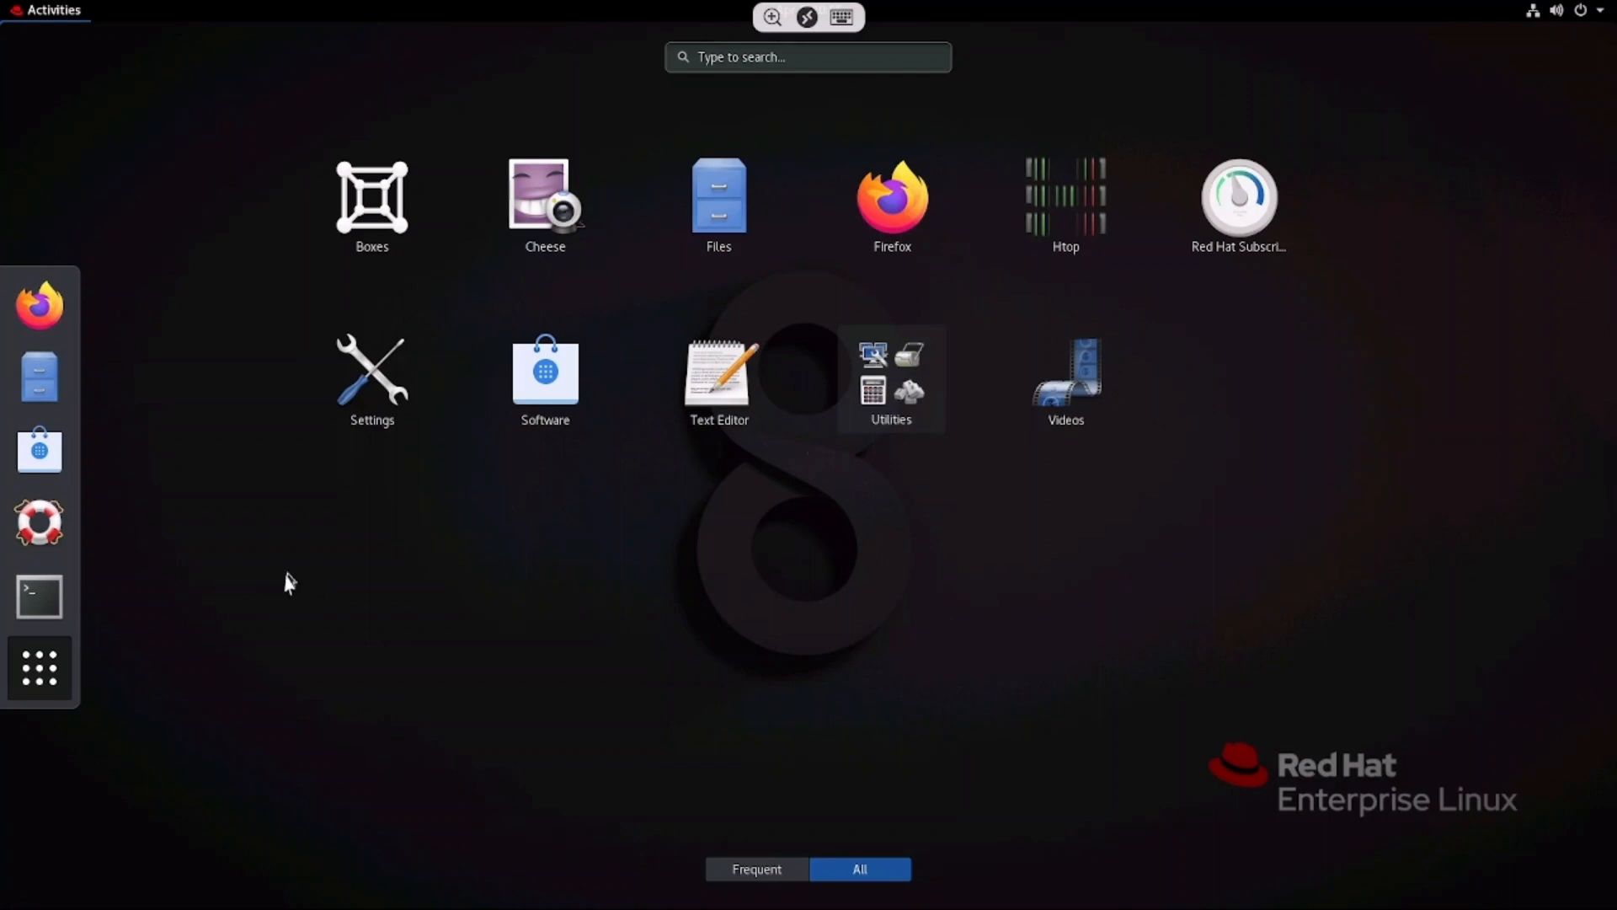
{"action": "left_click", "coordinate": [43, 666]}
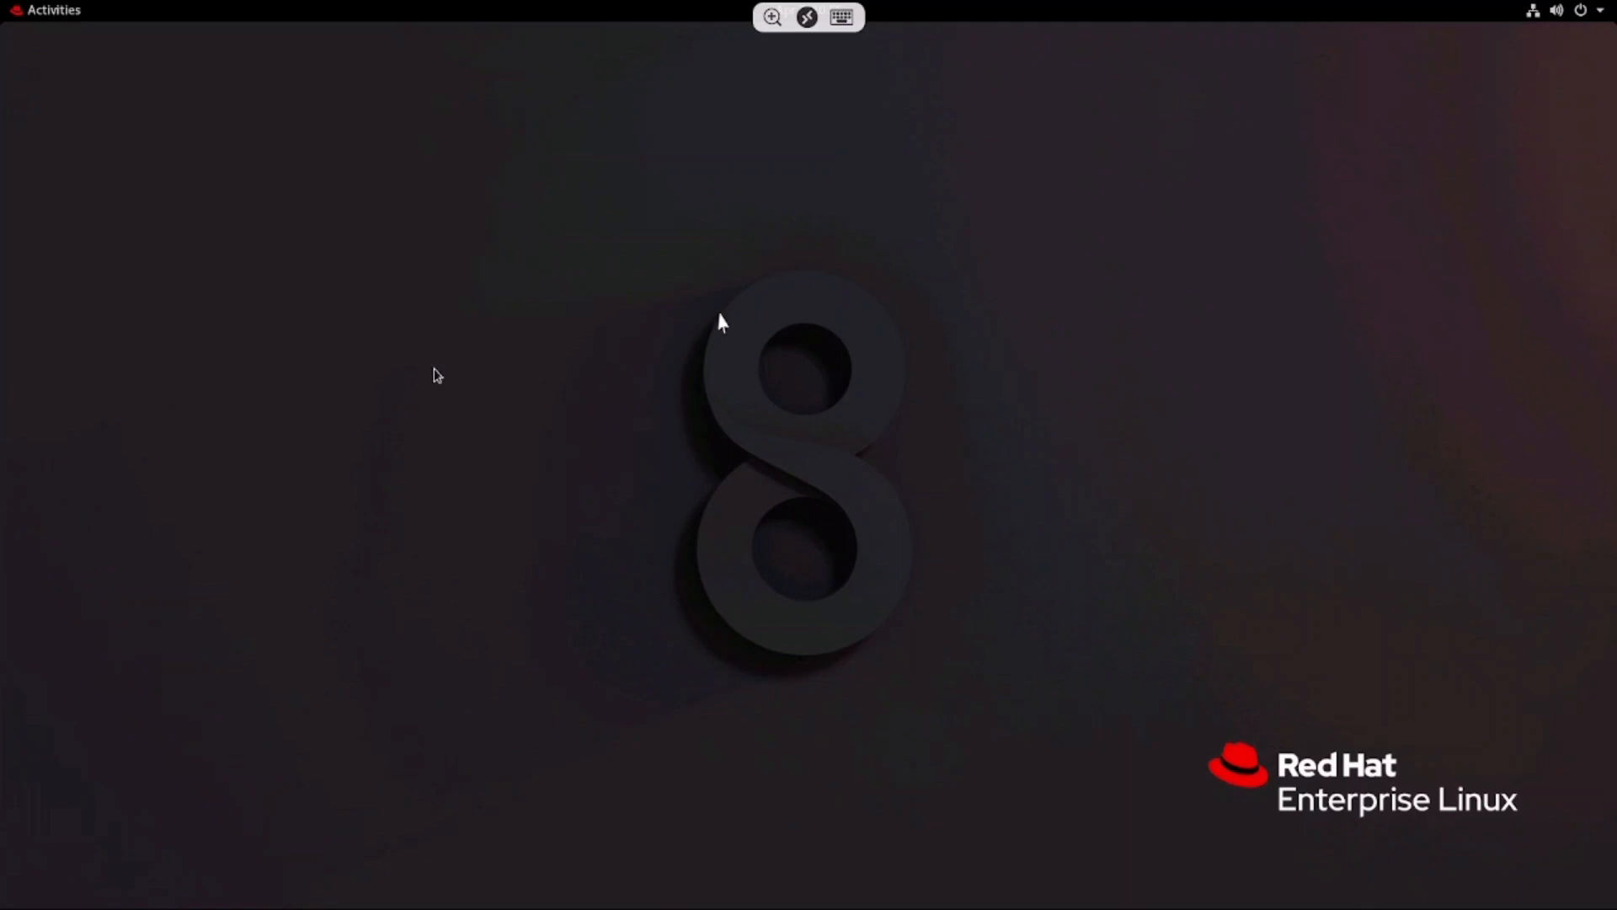
Log out of the redtower04 GNOME session from the system menu and confirm
{"action": "left_click", "coordinate": [1594, 19]}
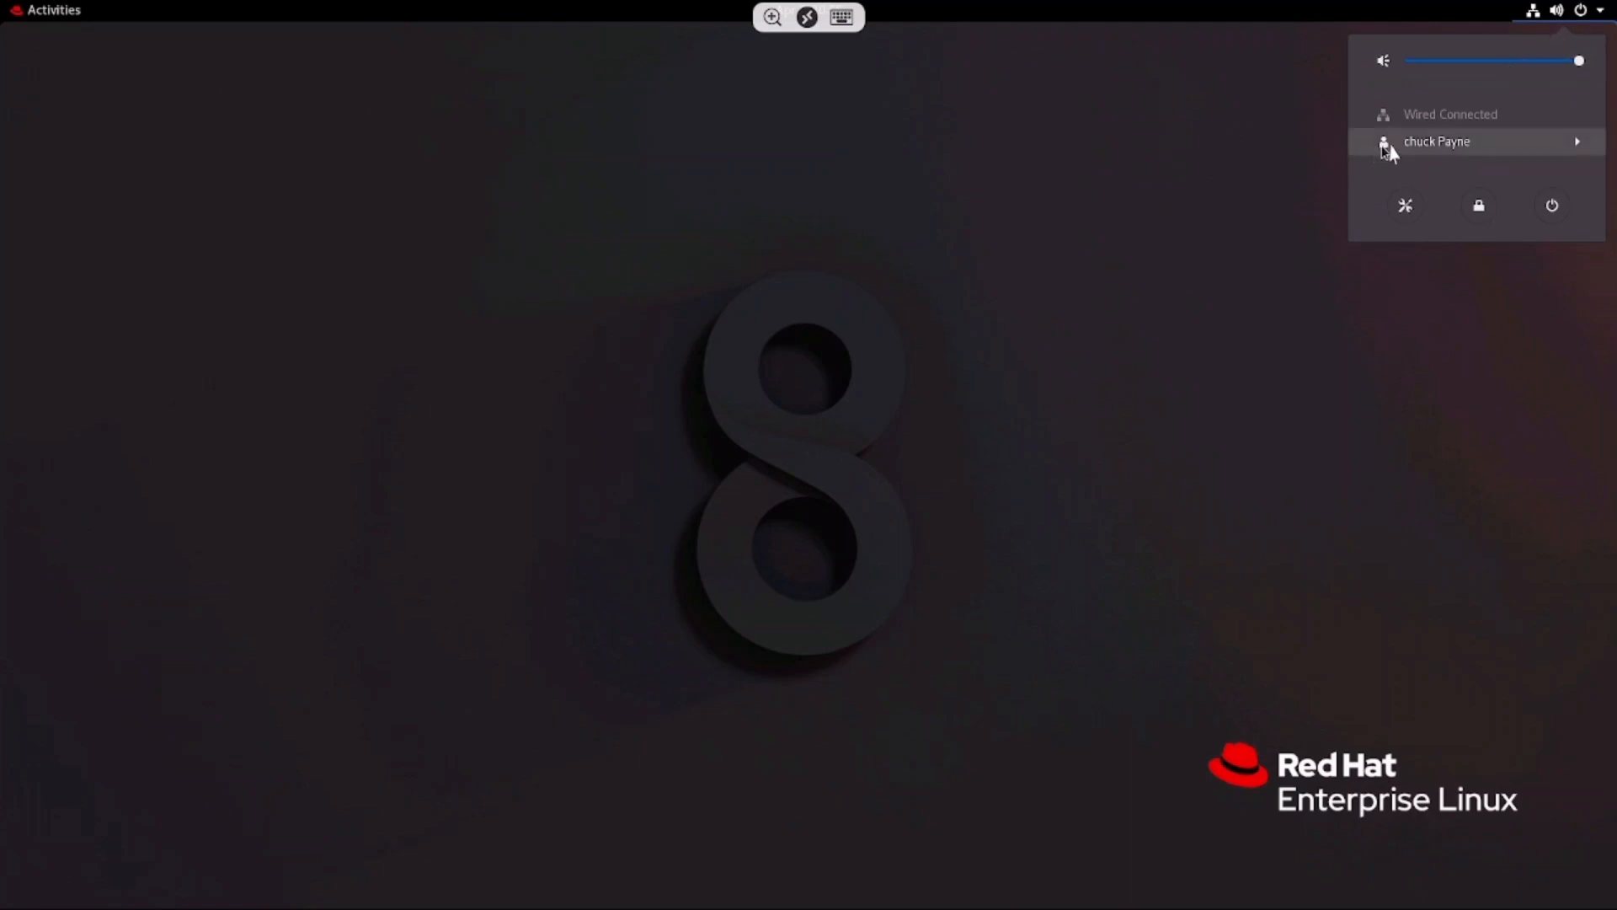
{"action": "left_click", "coordinate": [1575, 150]}
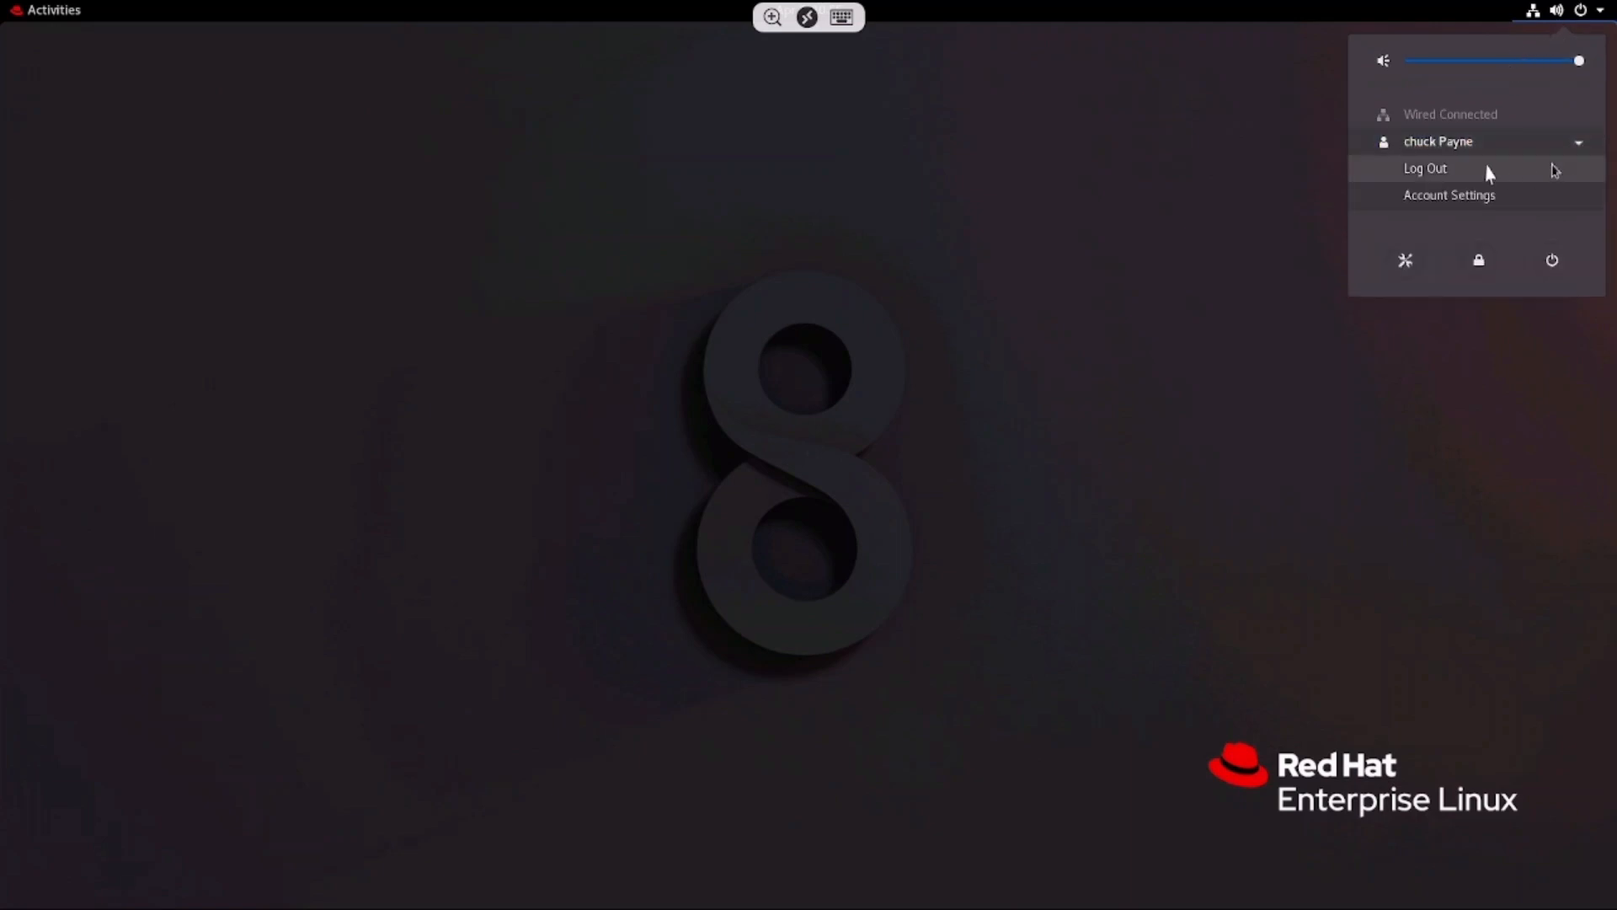
{"action": "left_click", "coordinate": [1470, 176]}
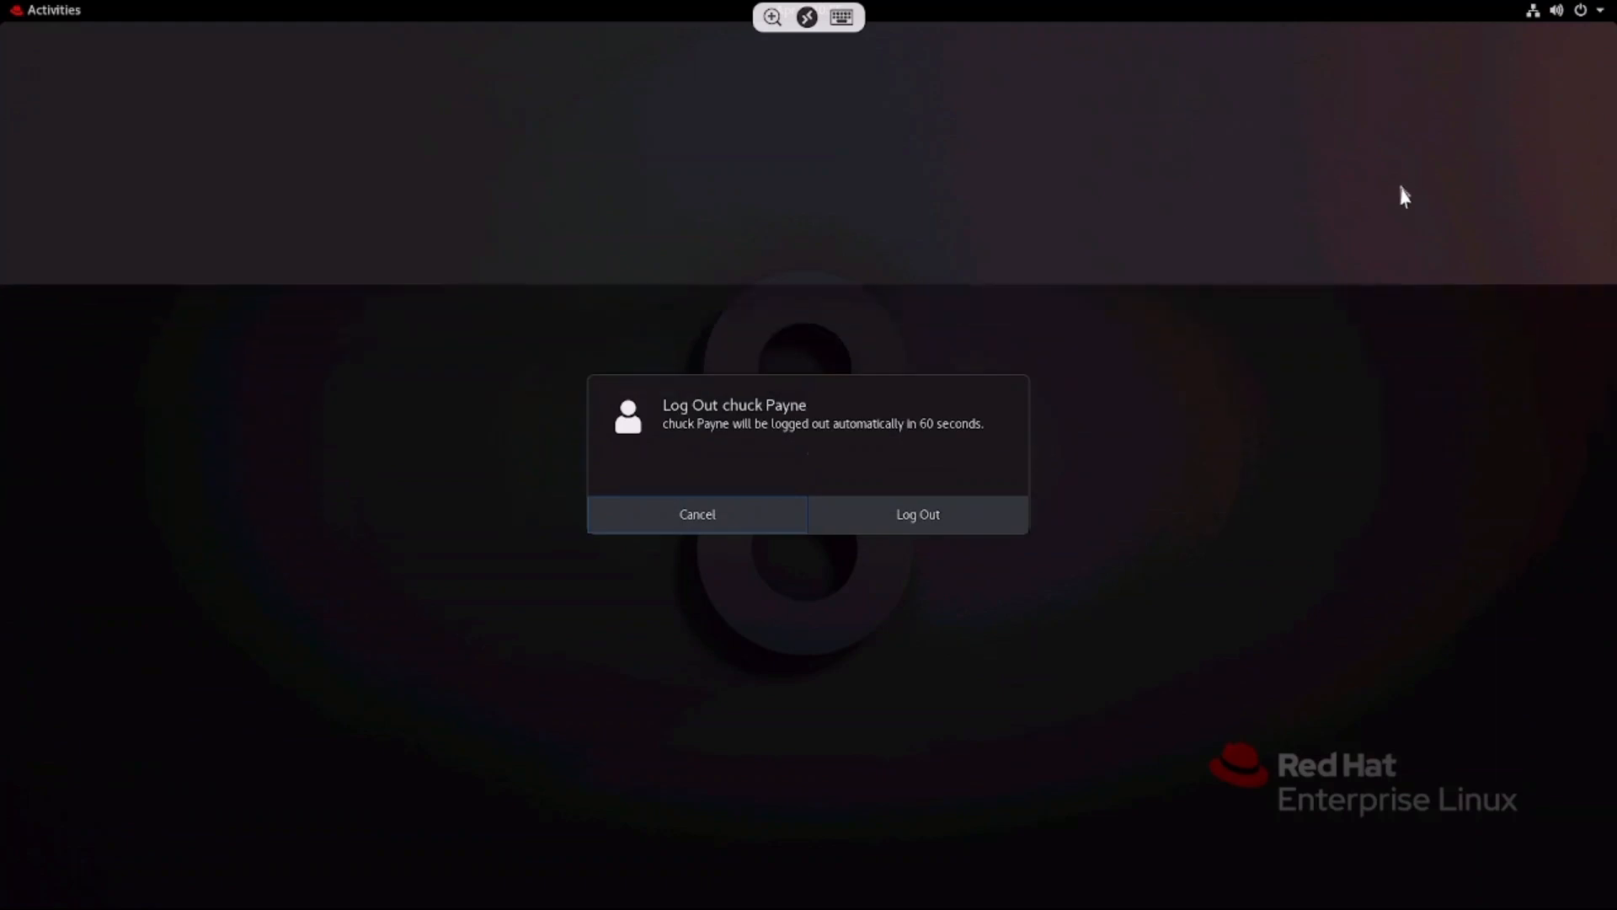
{"action": "left_click", "coordinate": [900, 523]}
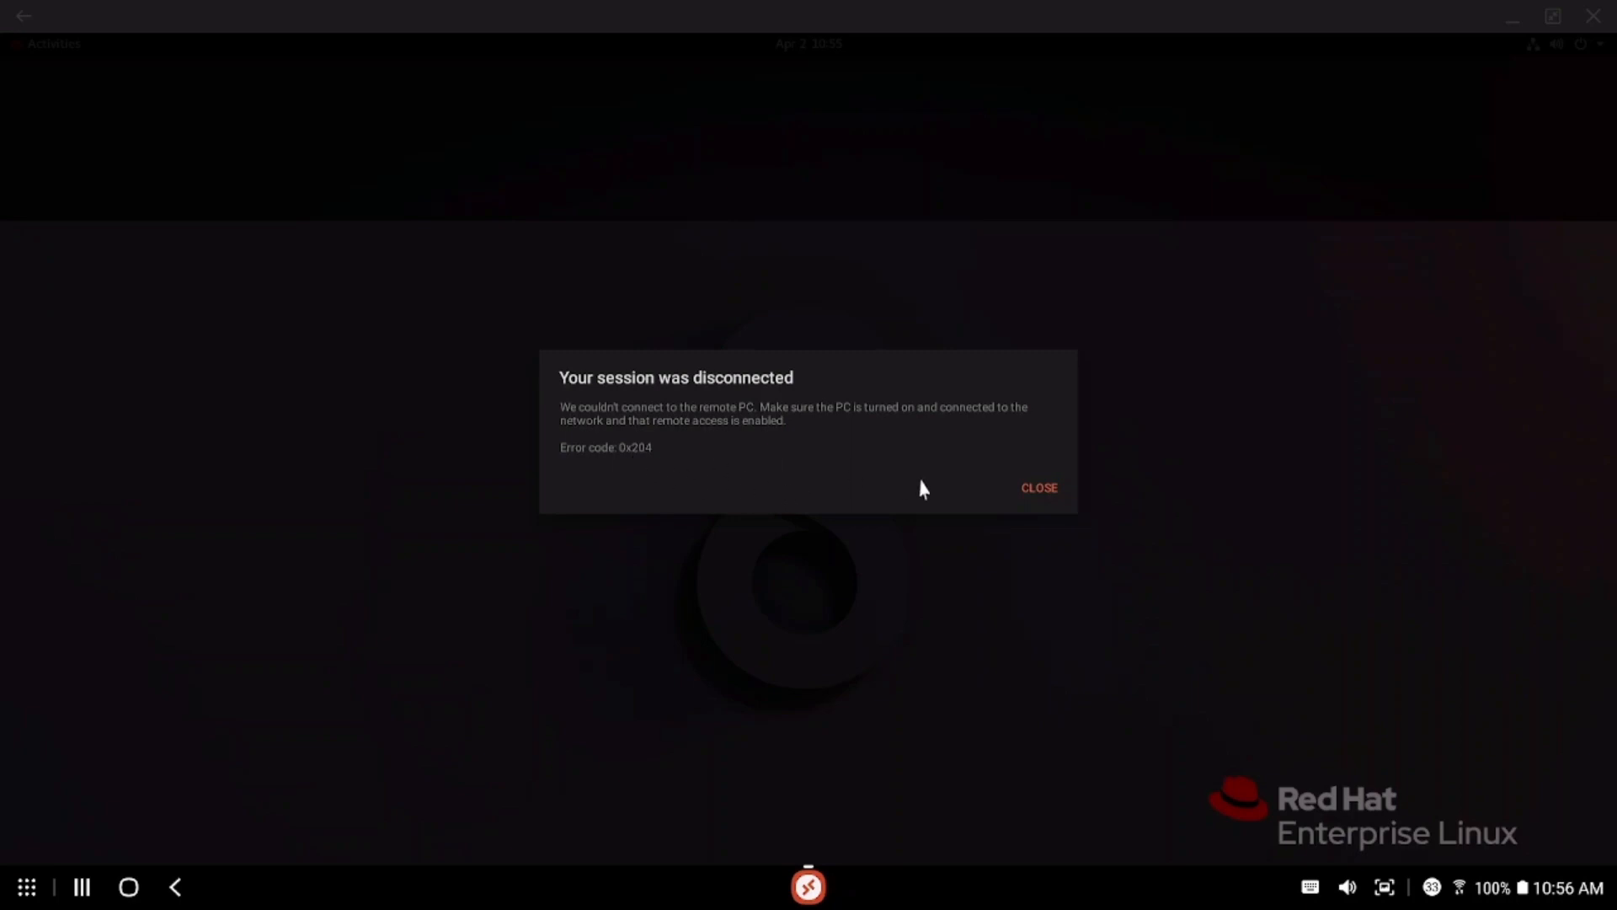
Dismiss the 0x204 disconnect notice, close RD Client, and relaunch it from DeX
{"action": "left_click", "coordinate": [1040, 489]}
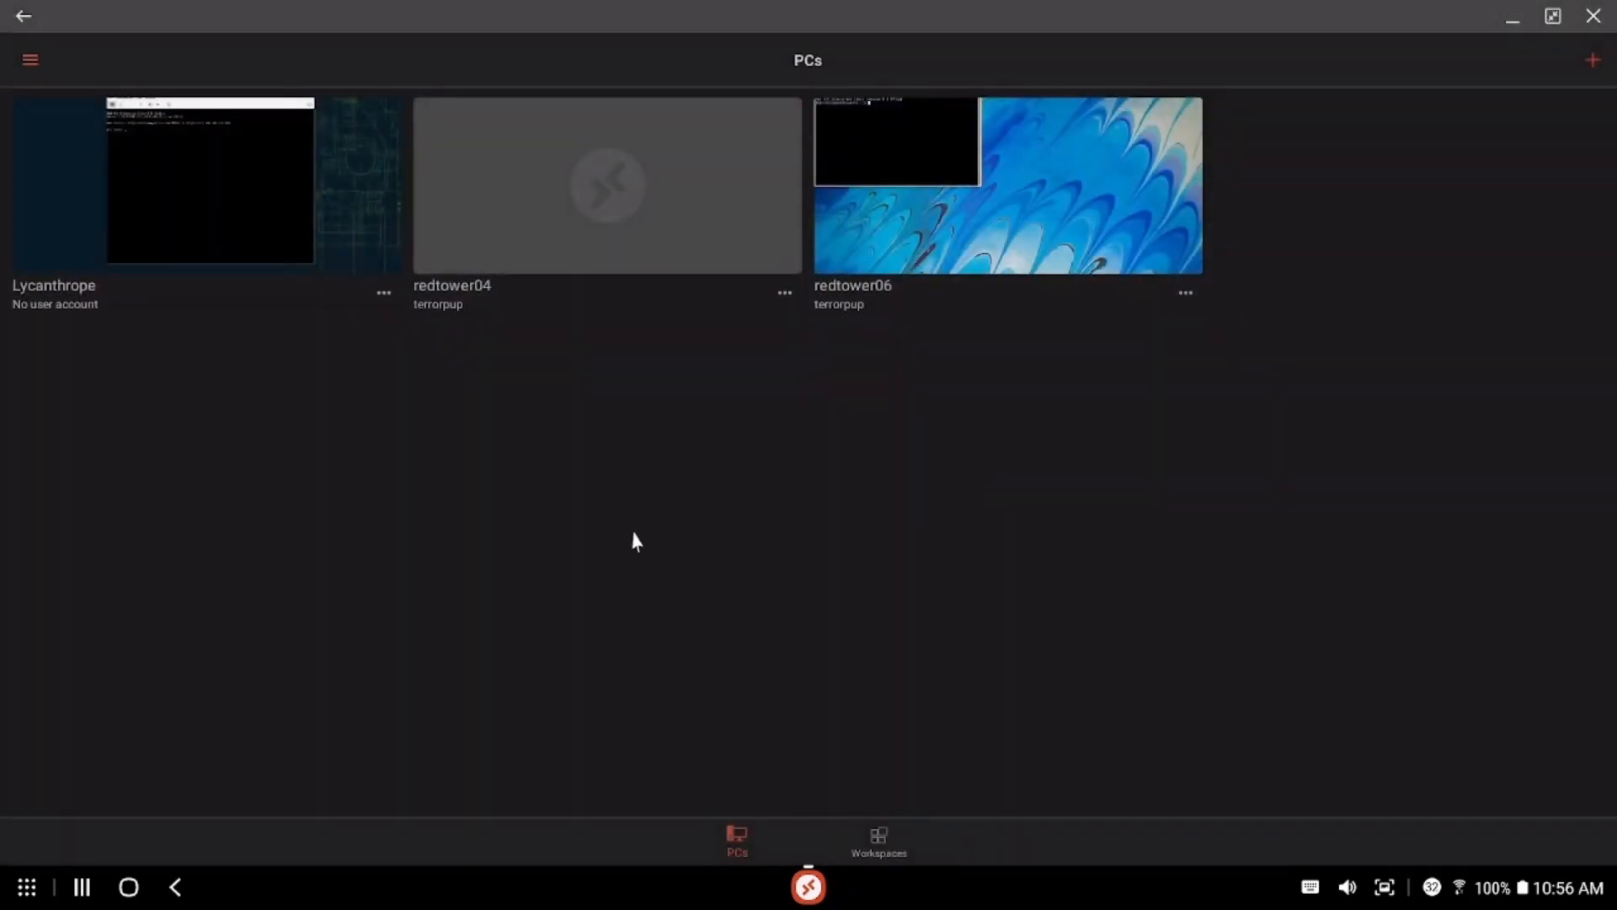
{"action": "left_click", "coordinate": [1594, 17]}
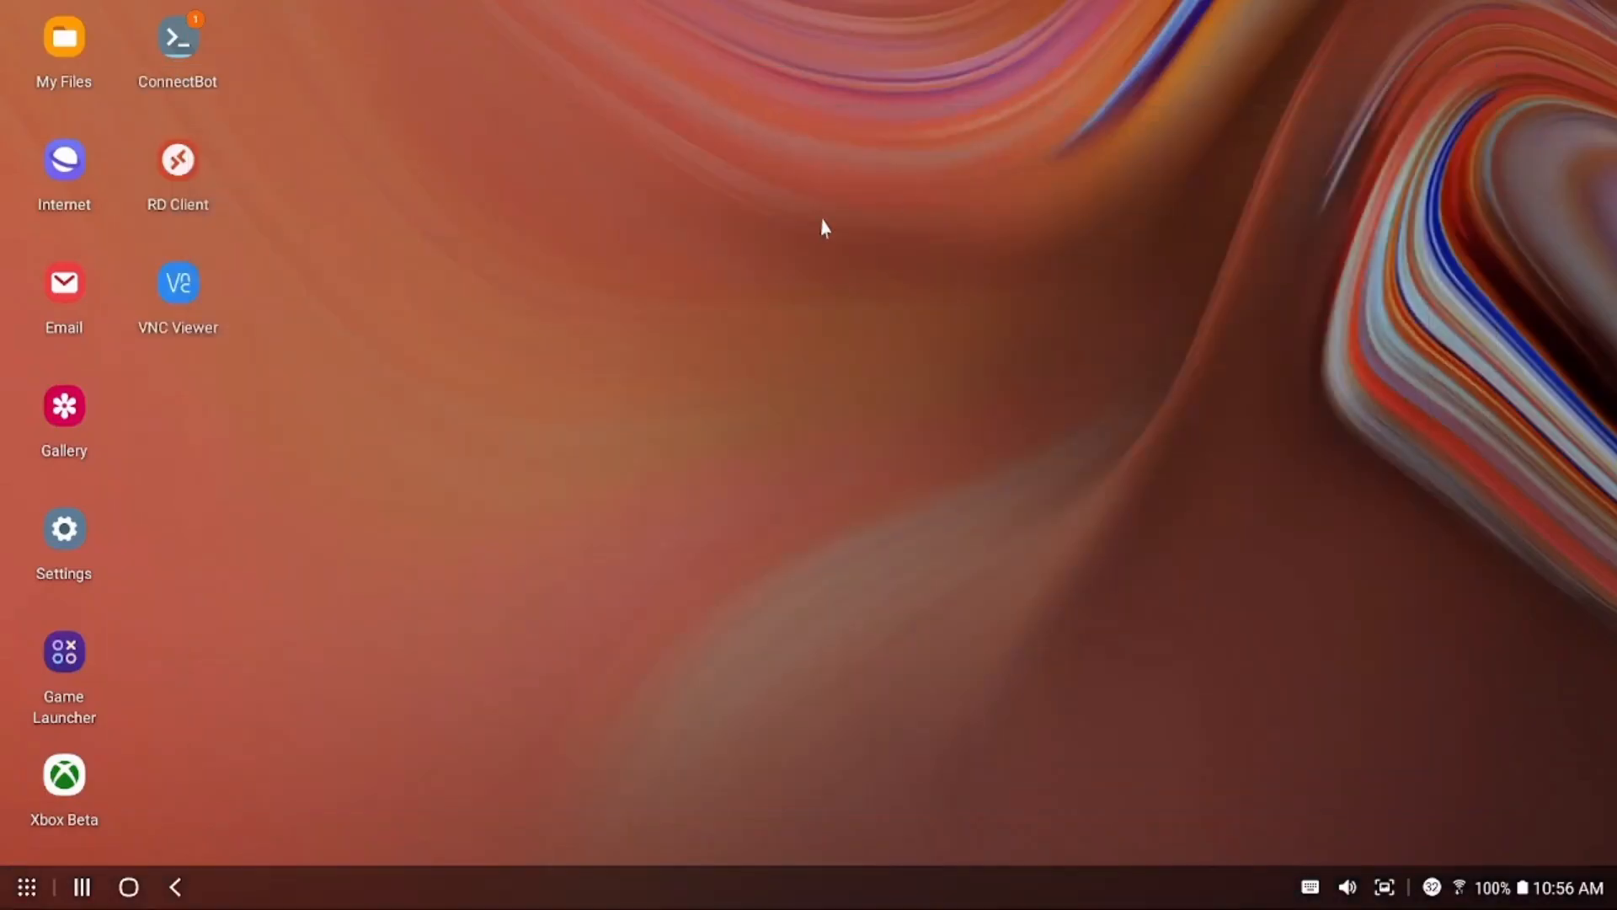
{"action": "double_click", "coordinate": [176, 162]}
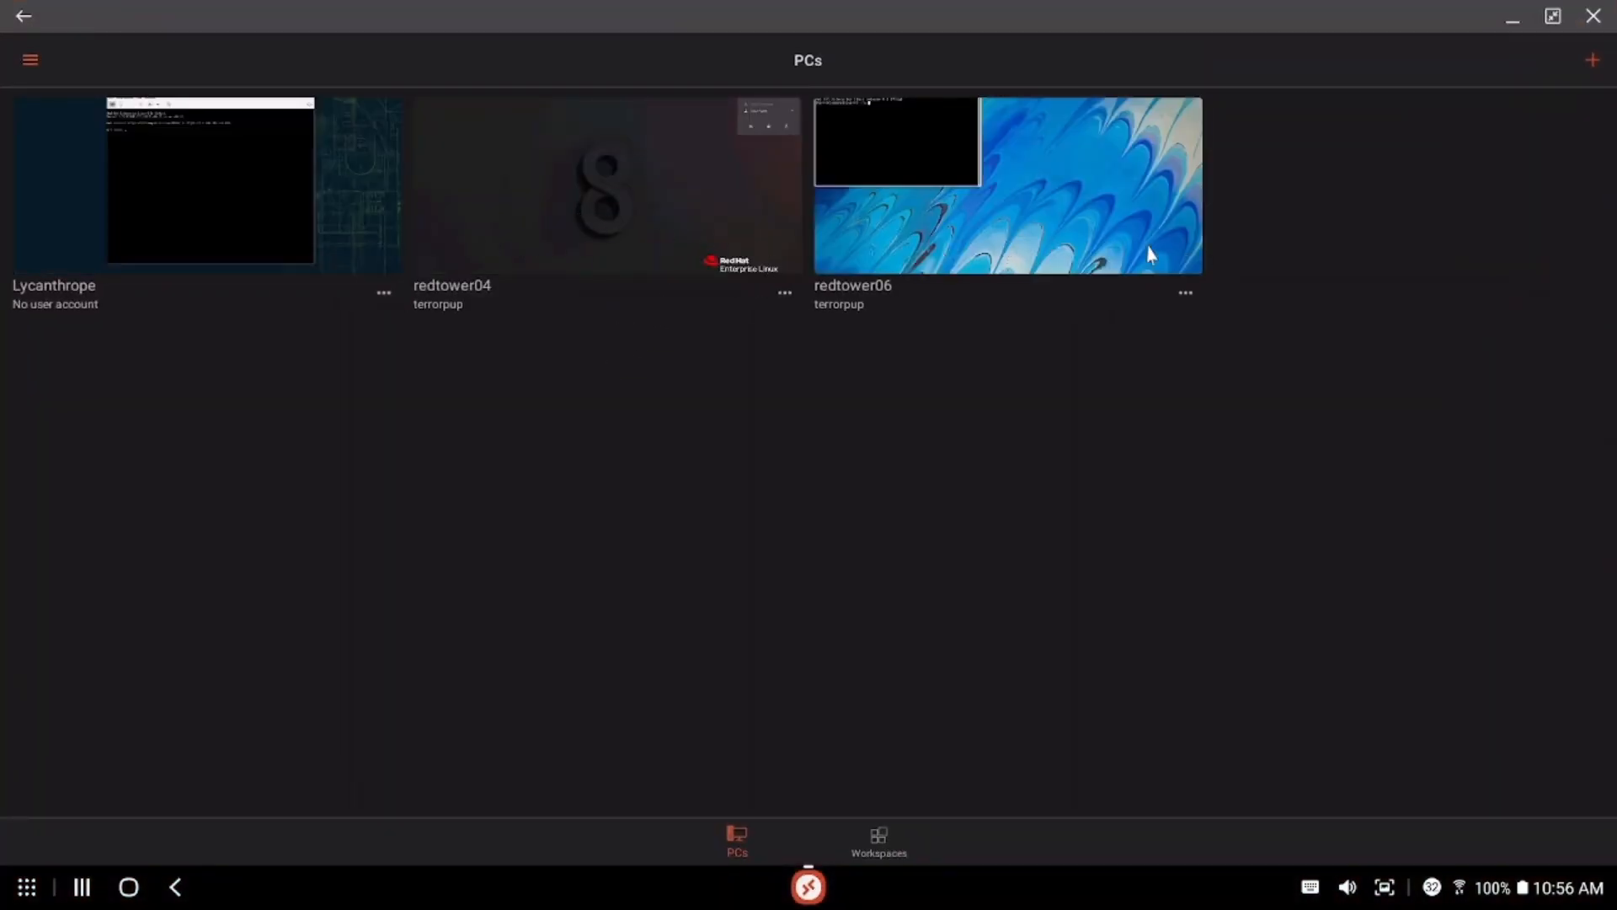
Connect to the redtower06 tile by entering the account password
{"action": "left_click", "coordinate": [1183, 296]}
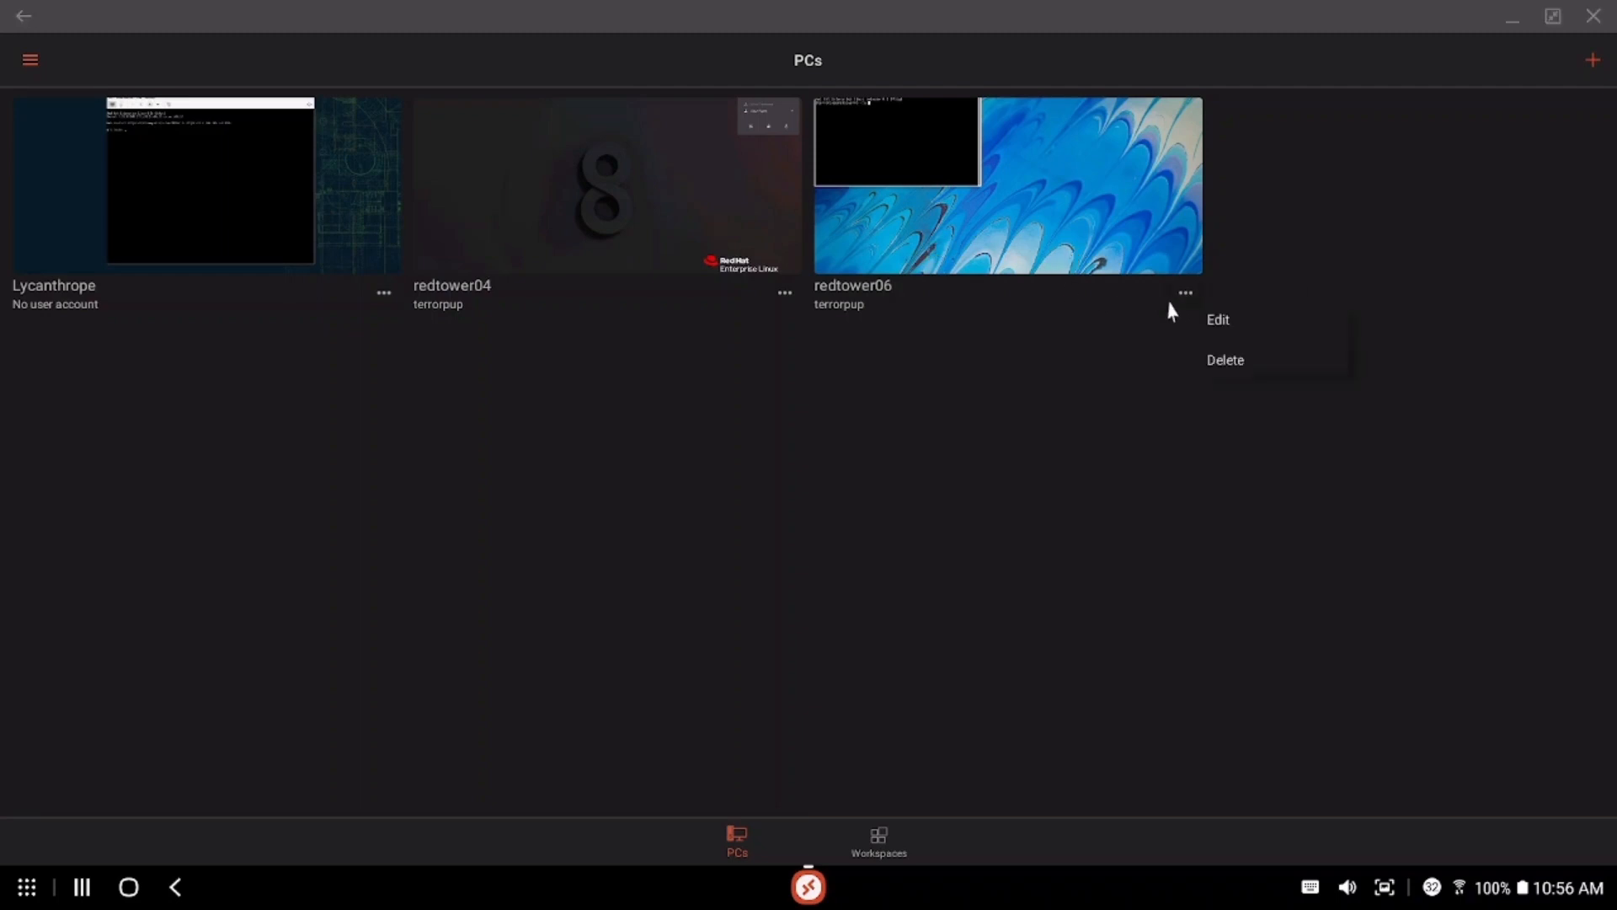
{"action": "left_click", "coordinate": [1108, 251]}
{"action": "left_click", "coordinate": [1036, 230]}
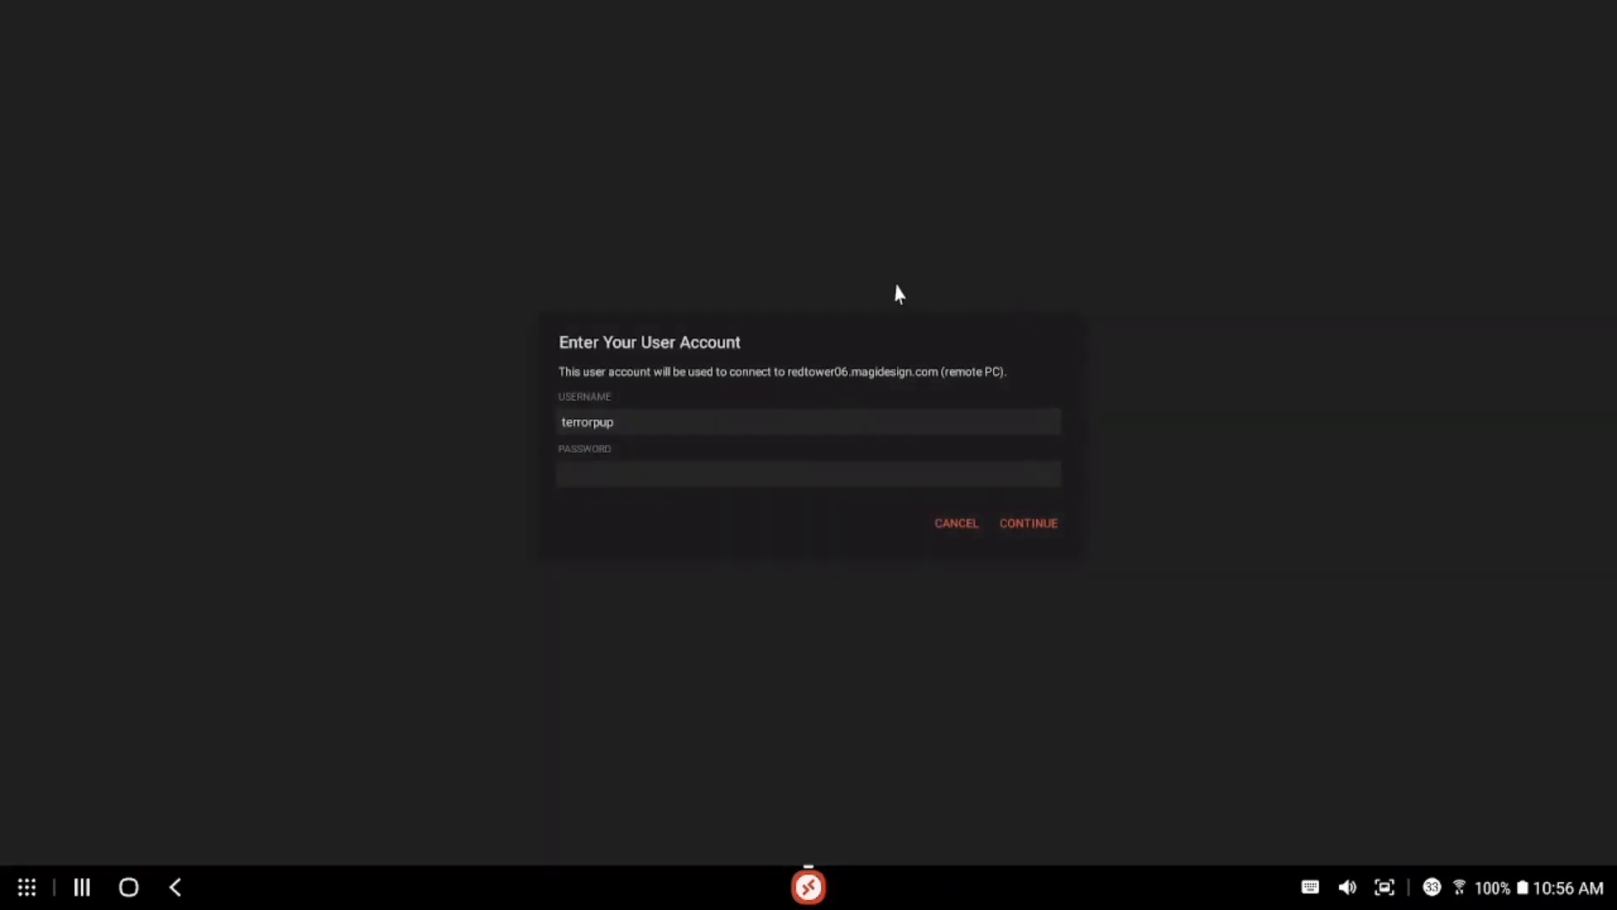
{"action": "type", "text": "••••••••"}
{"action": "type", "text": "••"}
{"action": "key", "text": "Return"}
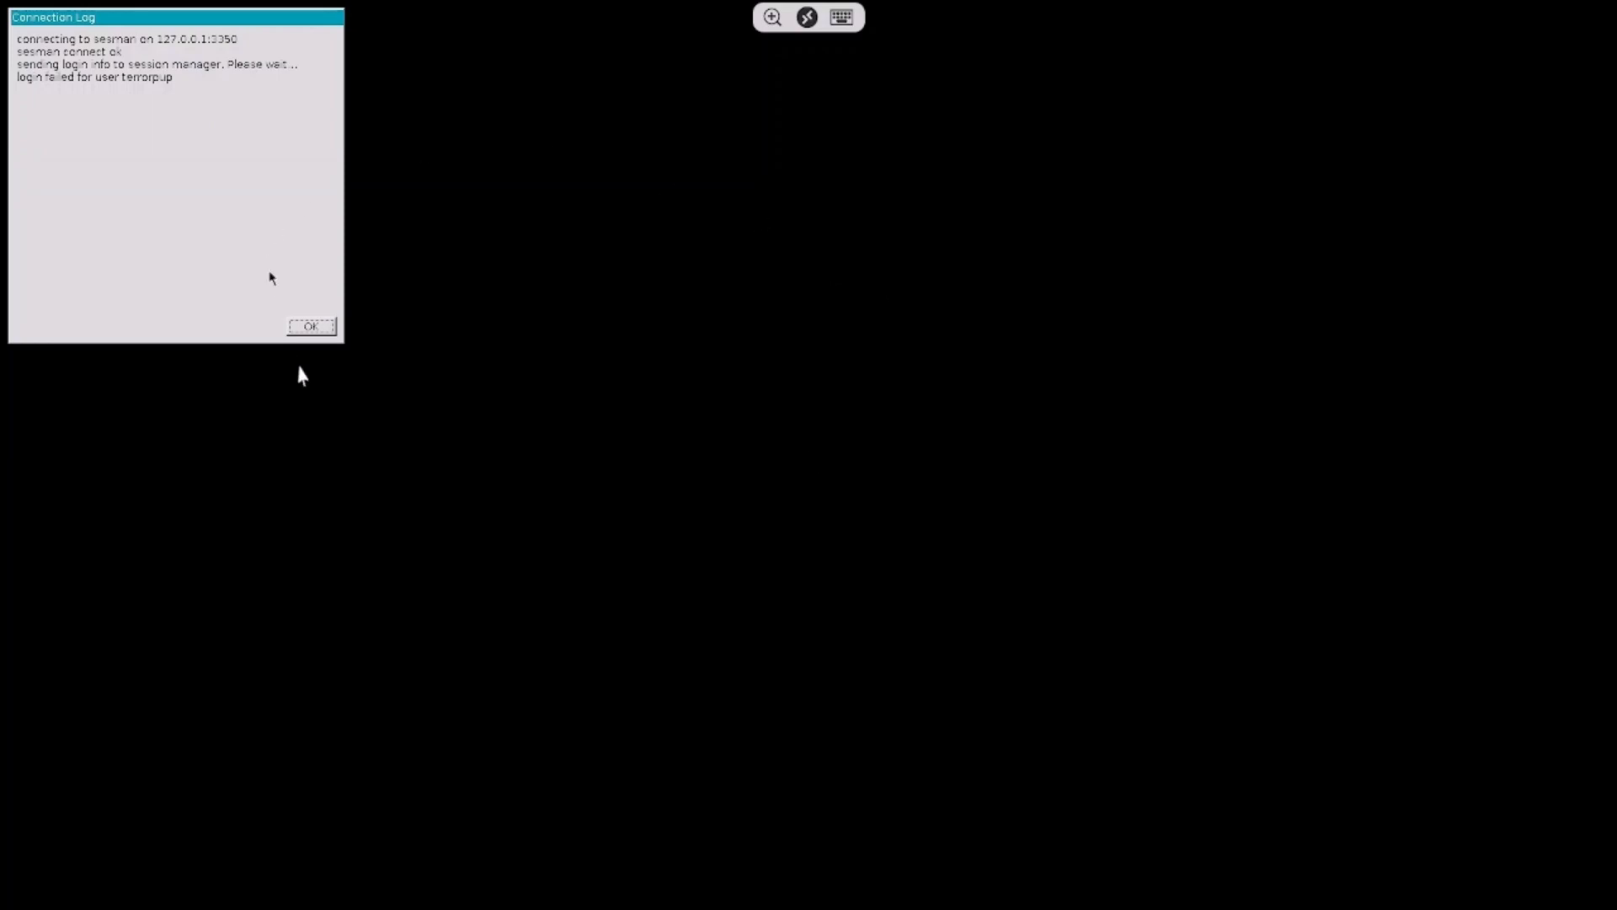
Dismiss the failed-login log and sign in to xrdp with the corrected password
{"action": "left_click", "coordinate": [308, 330]}
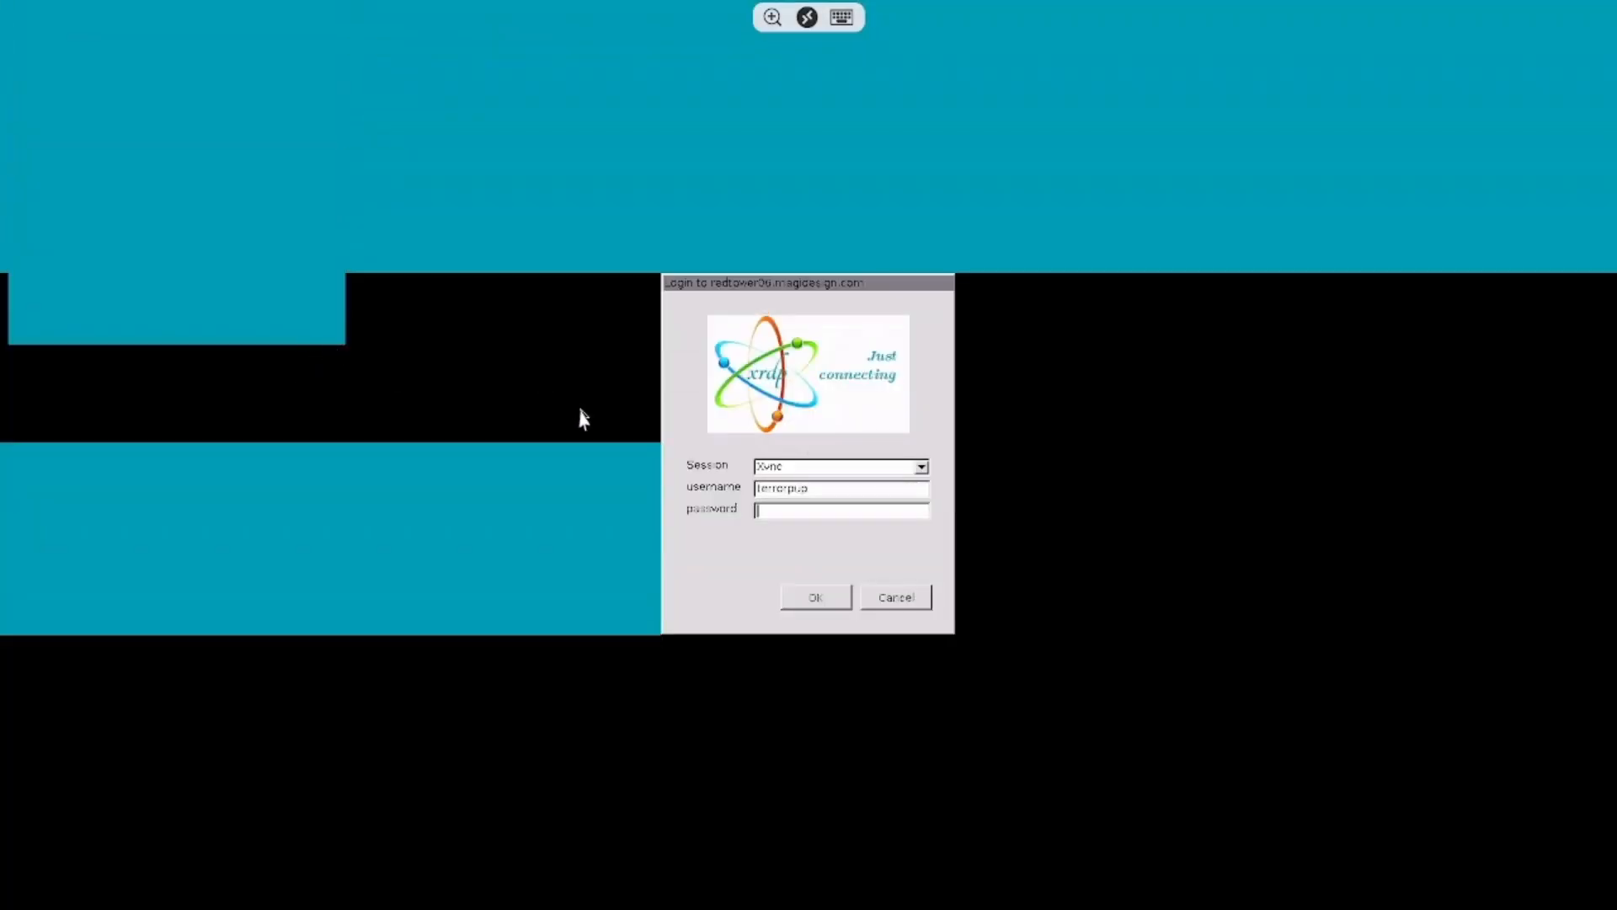
{"action": "type", "text": "***"}
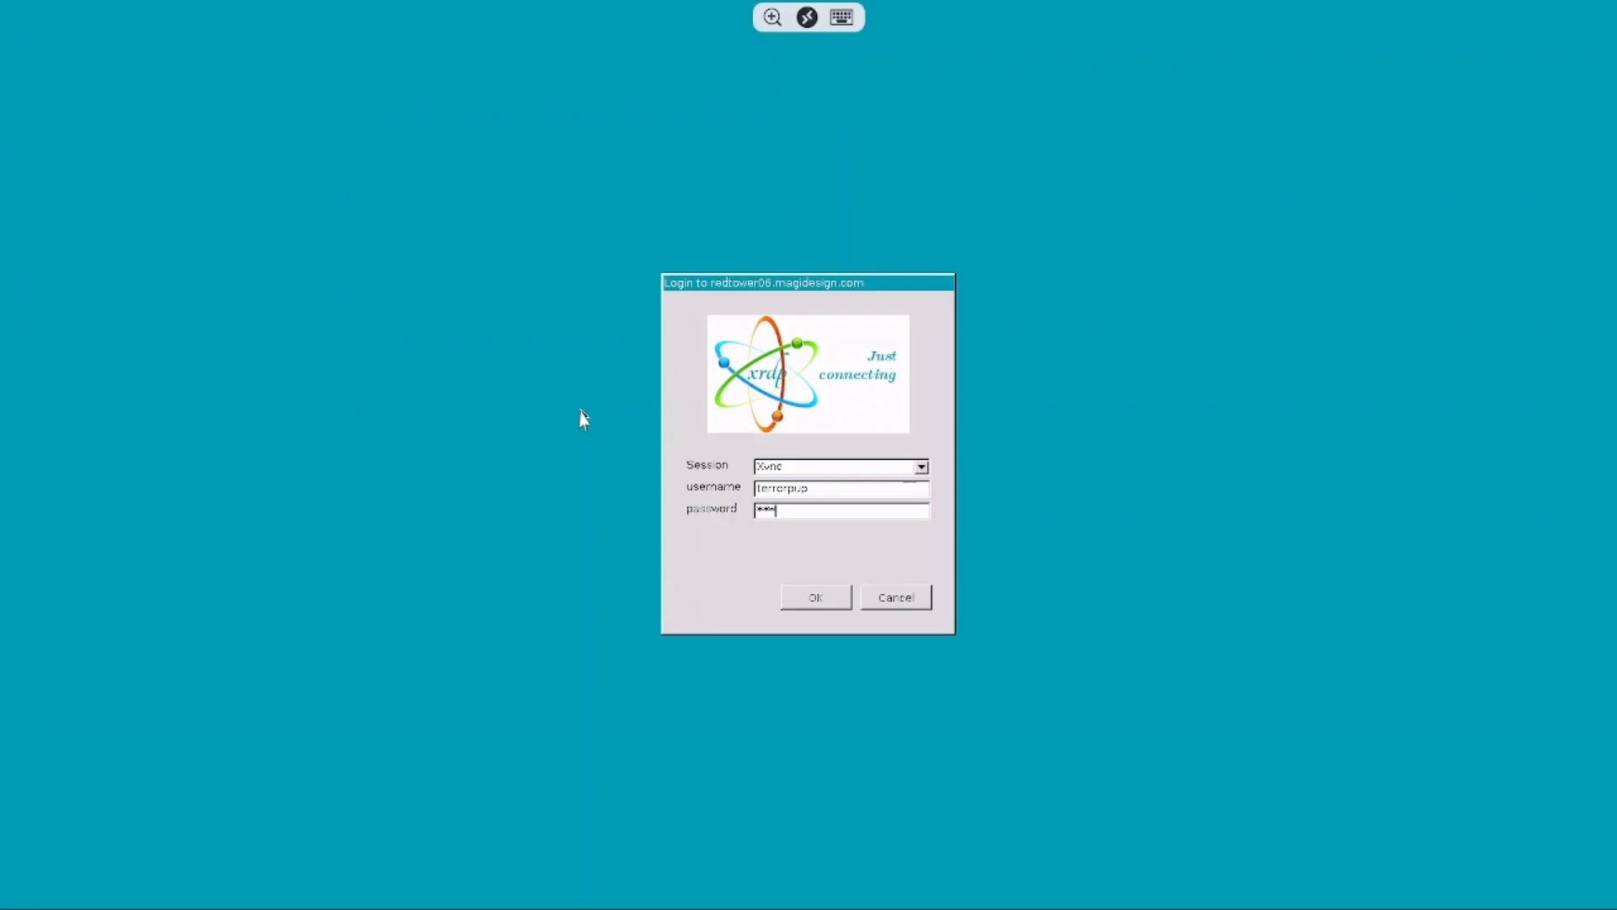
{"action": "key", "text": "BackSpace"}
{"action": "key", "text": "BackSpace"}
{"action": "key", "text": "BackSpace"}
{"action": "type", "text": "*******"}
{"action": "key", "text": "Return"}
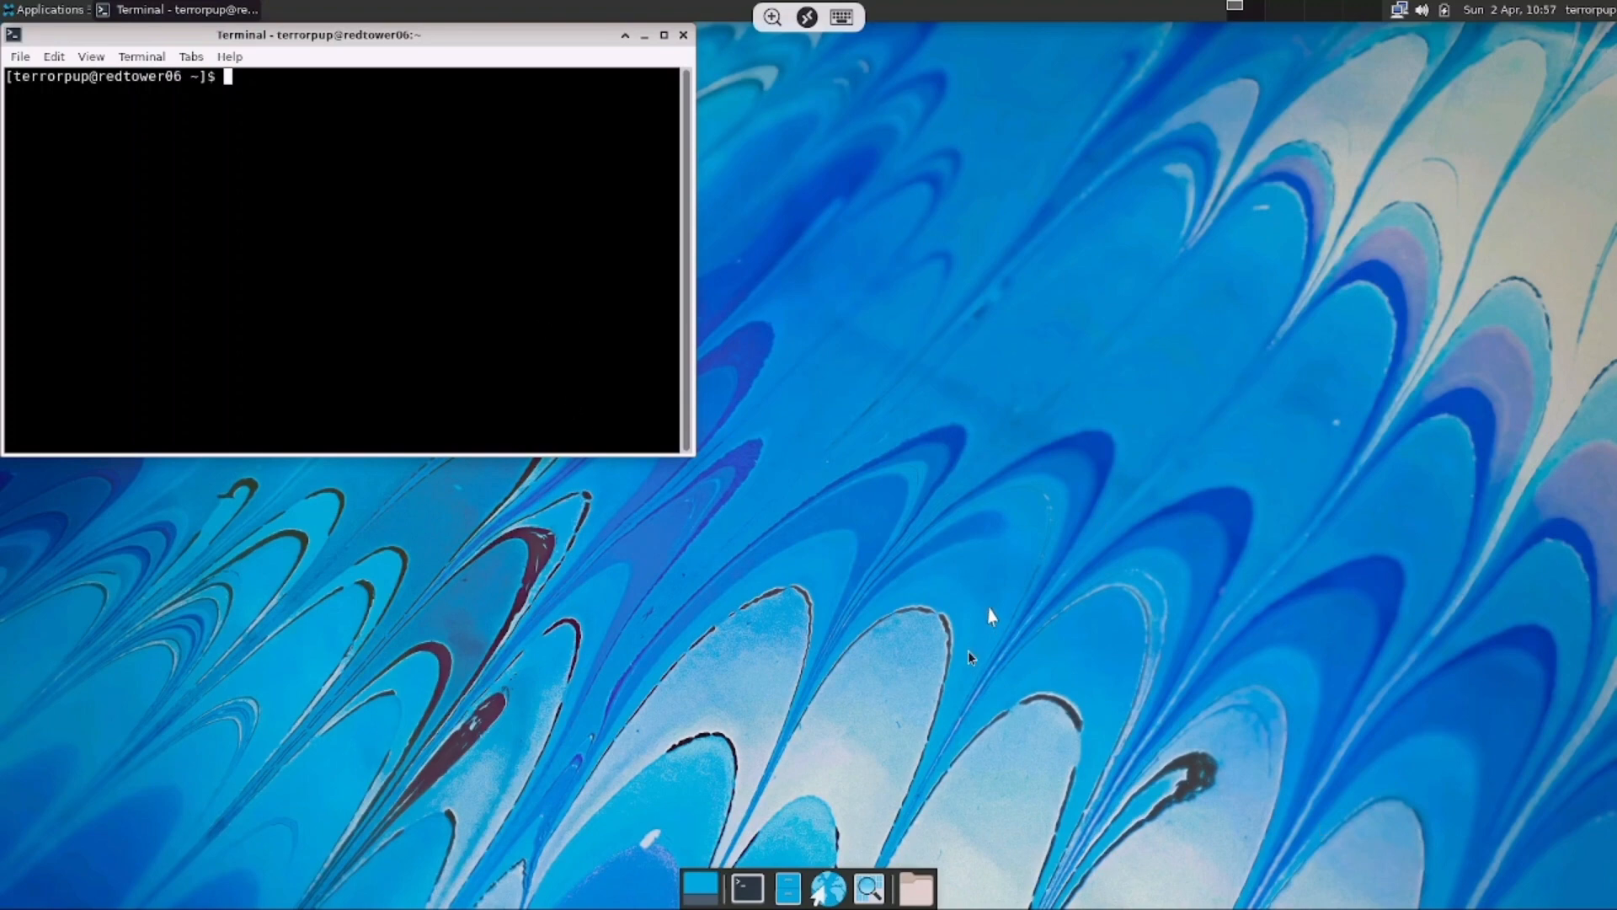
{"action": "left_click", "coordinate": [48, 14]}
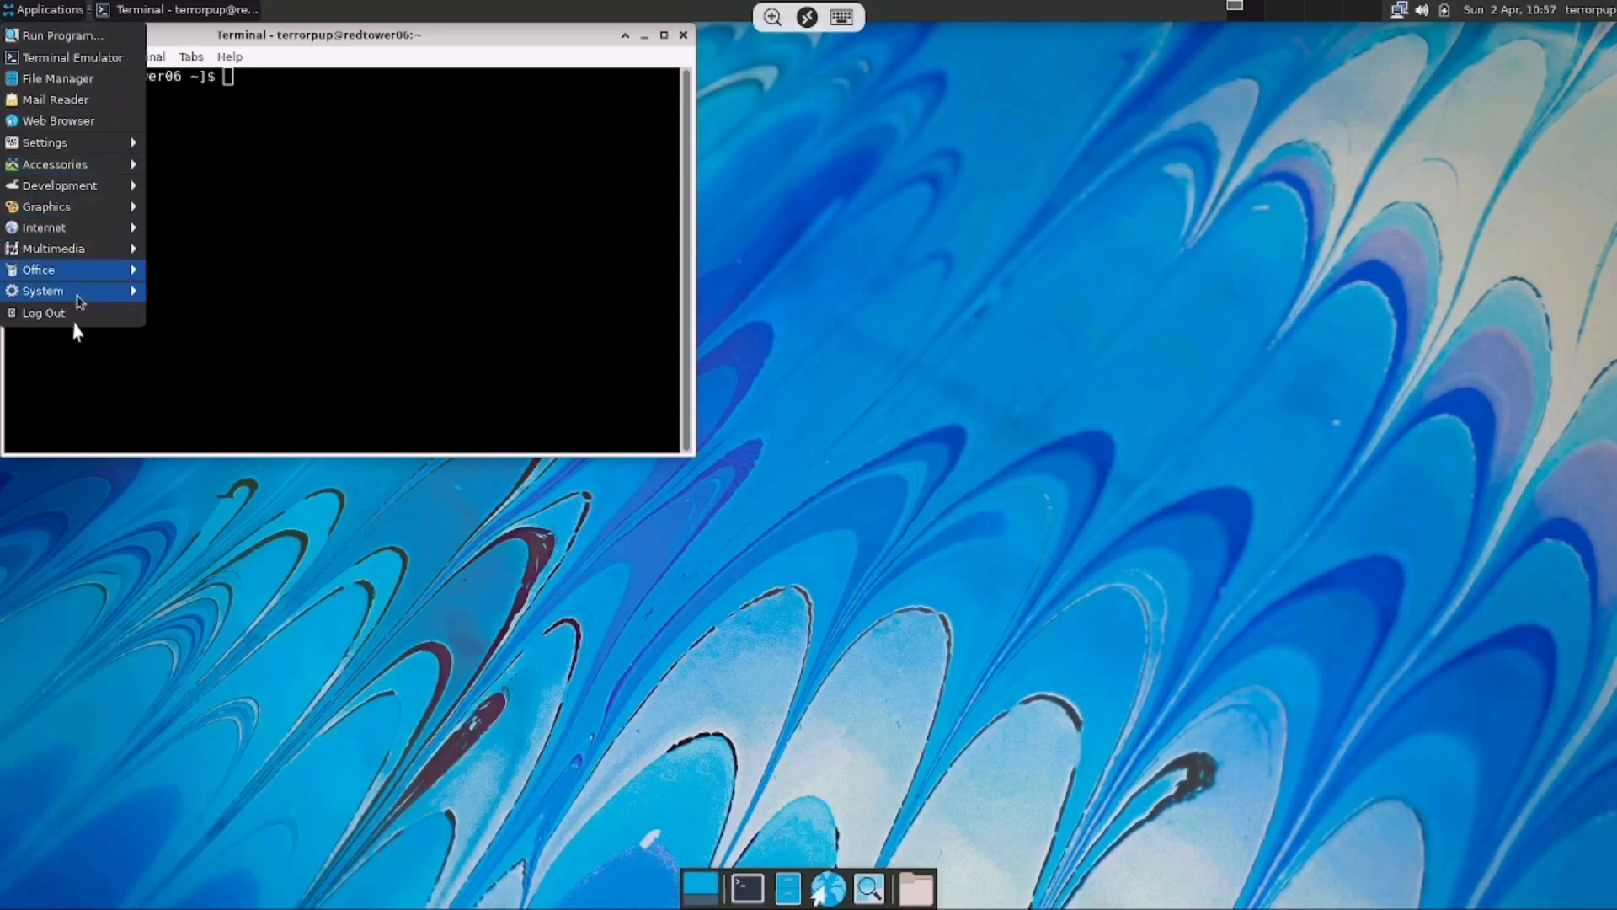
{"action": "left_click", "coordinate": [563, 699]}
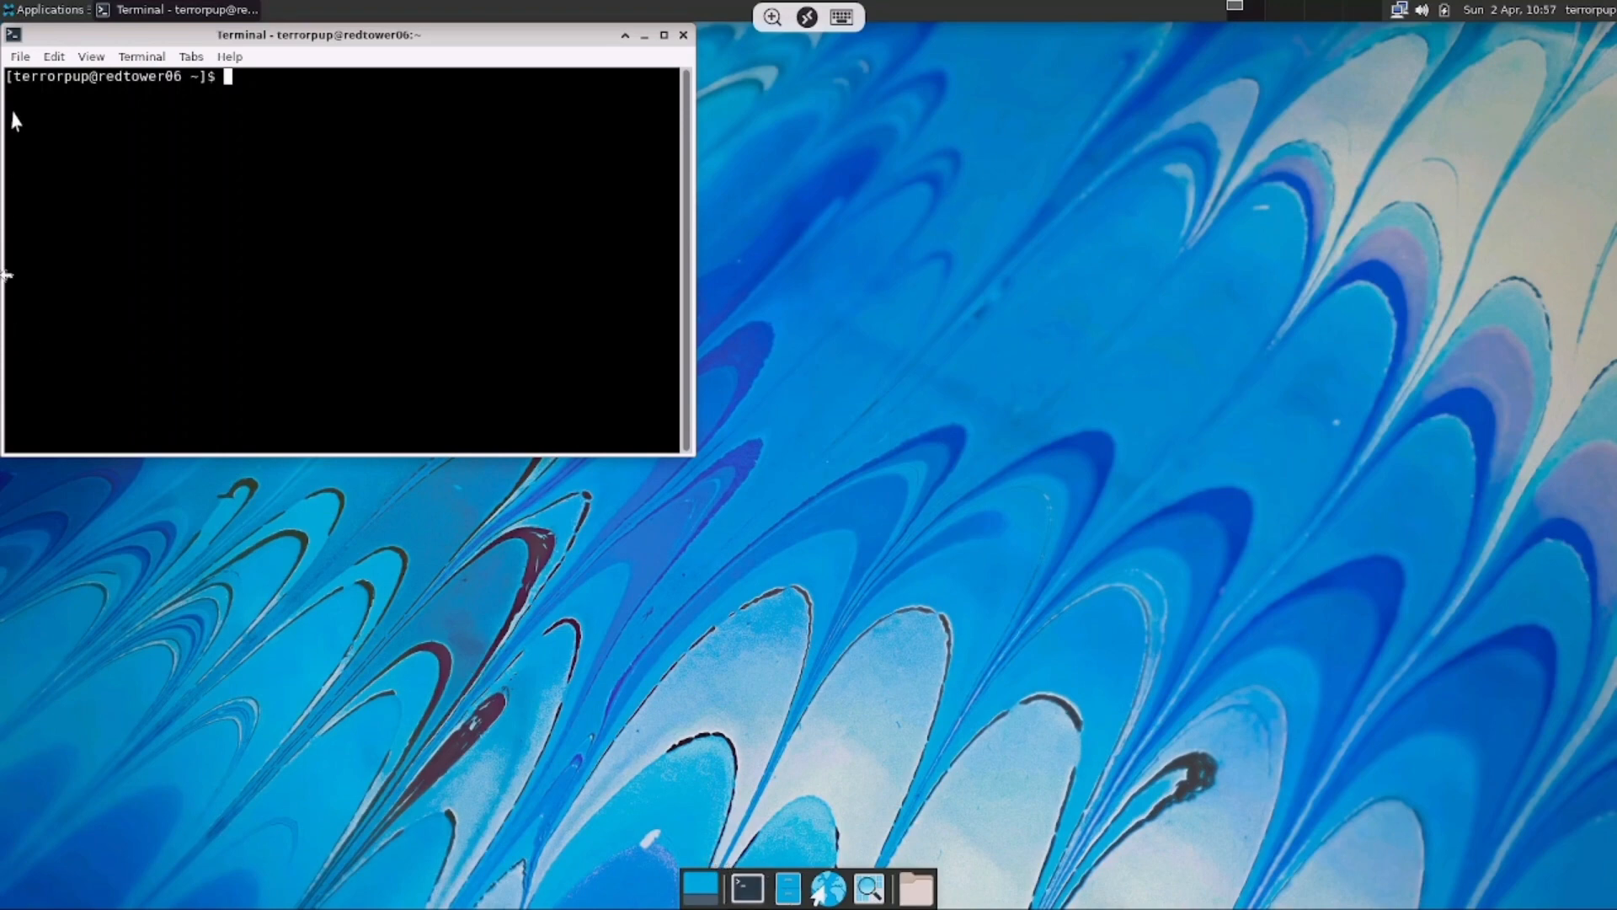
{"action": "left_click", "coordinate": [46, 12]}
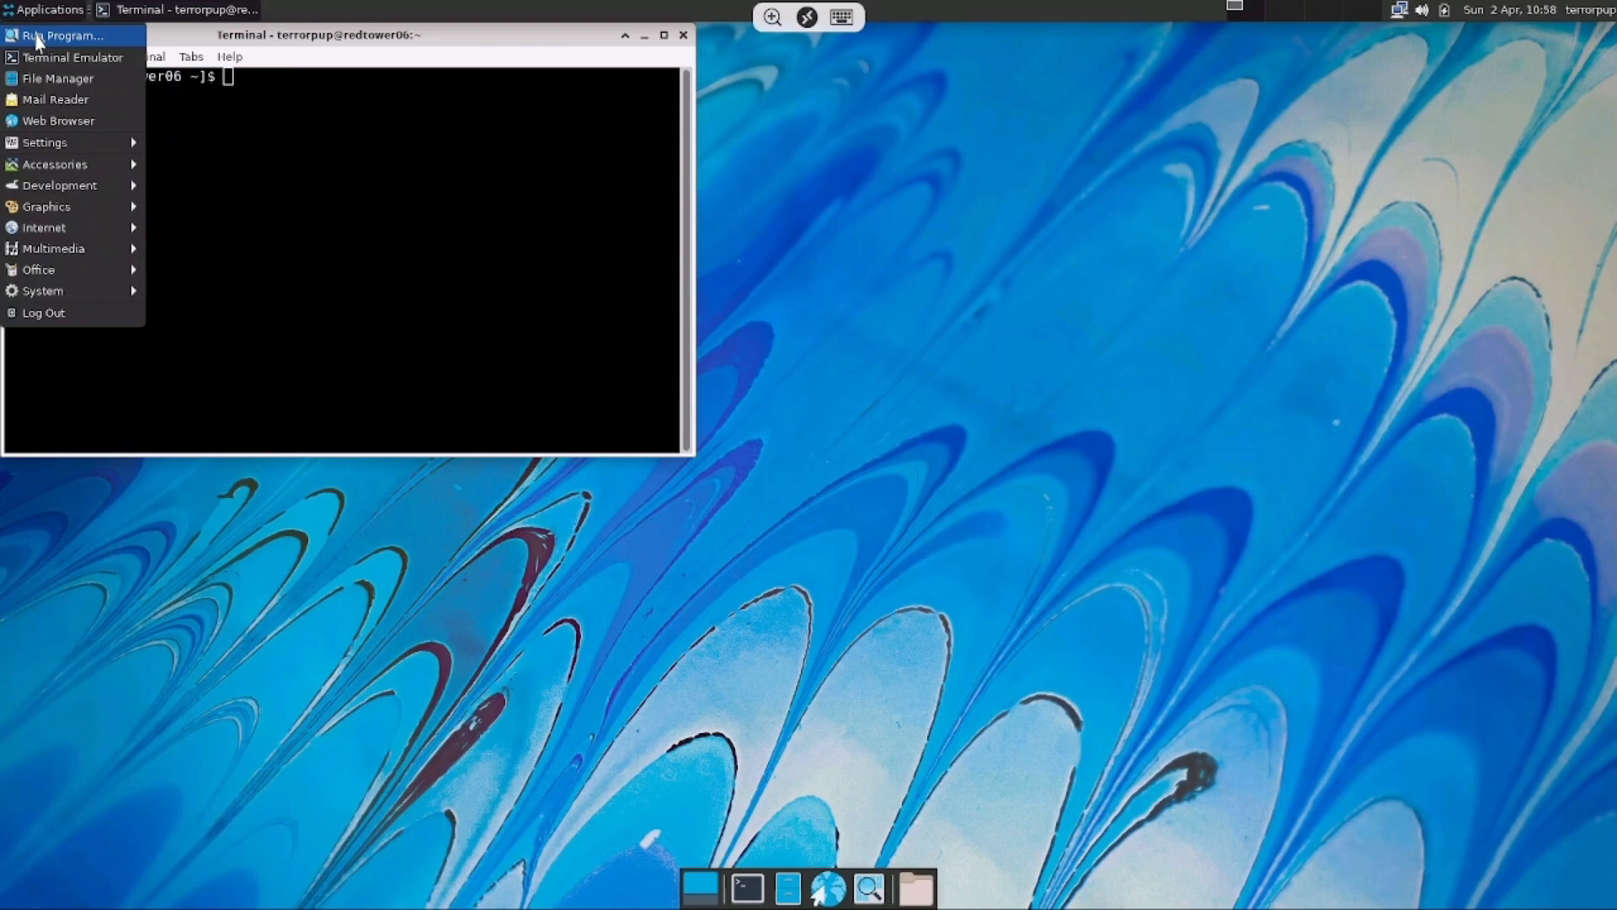
{"action": "mouse_move", "coordinate": [51, 229]}
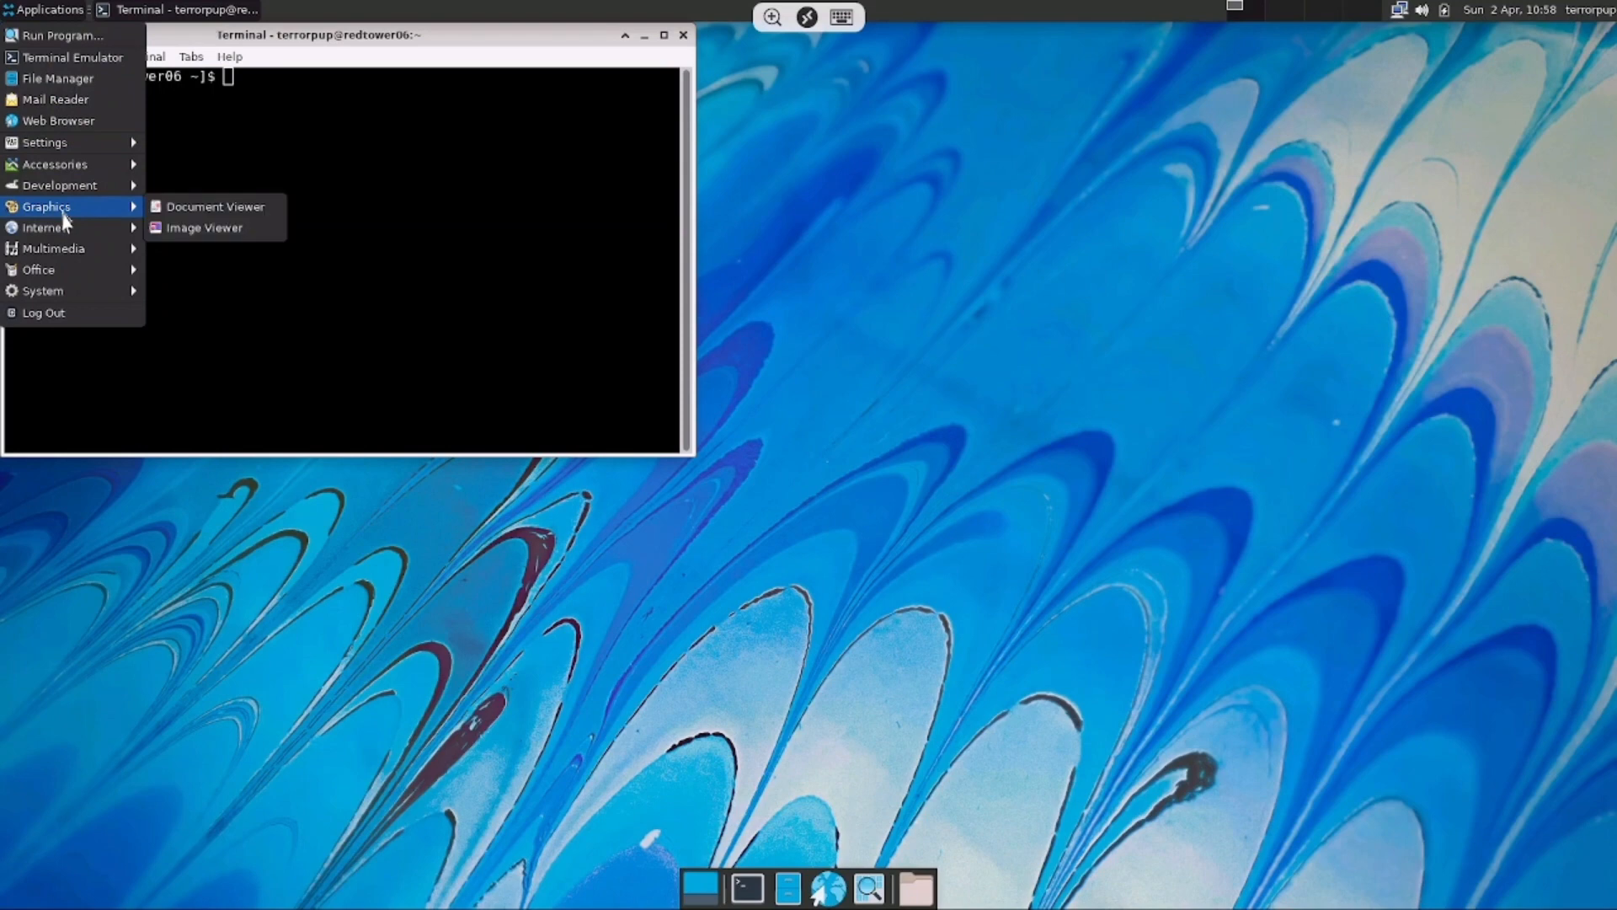
{"action": "mouse_move", "coordinate": [118, 187]}
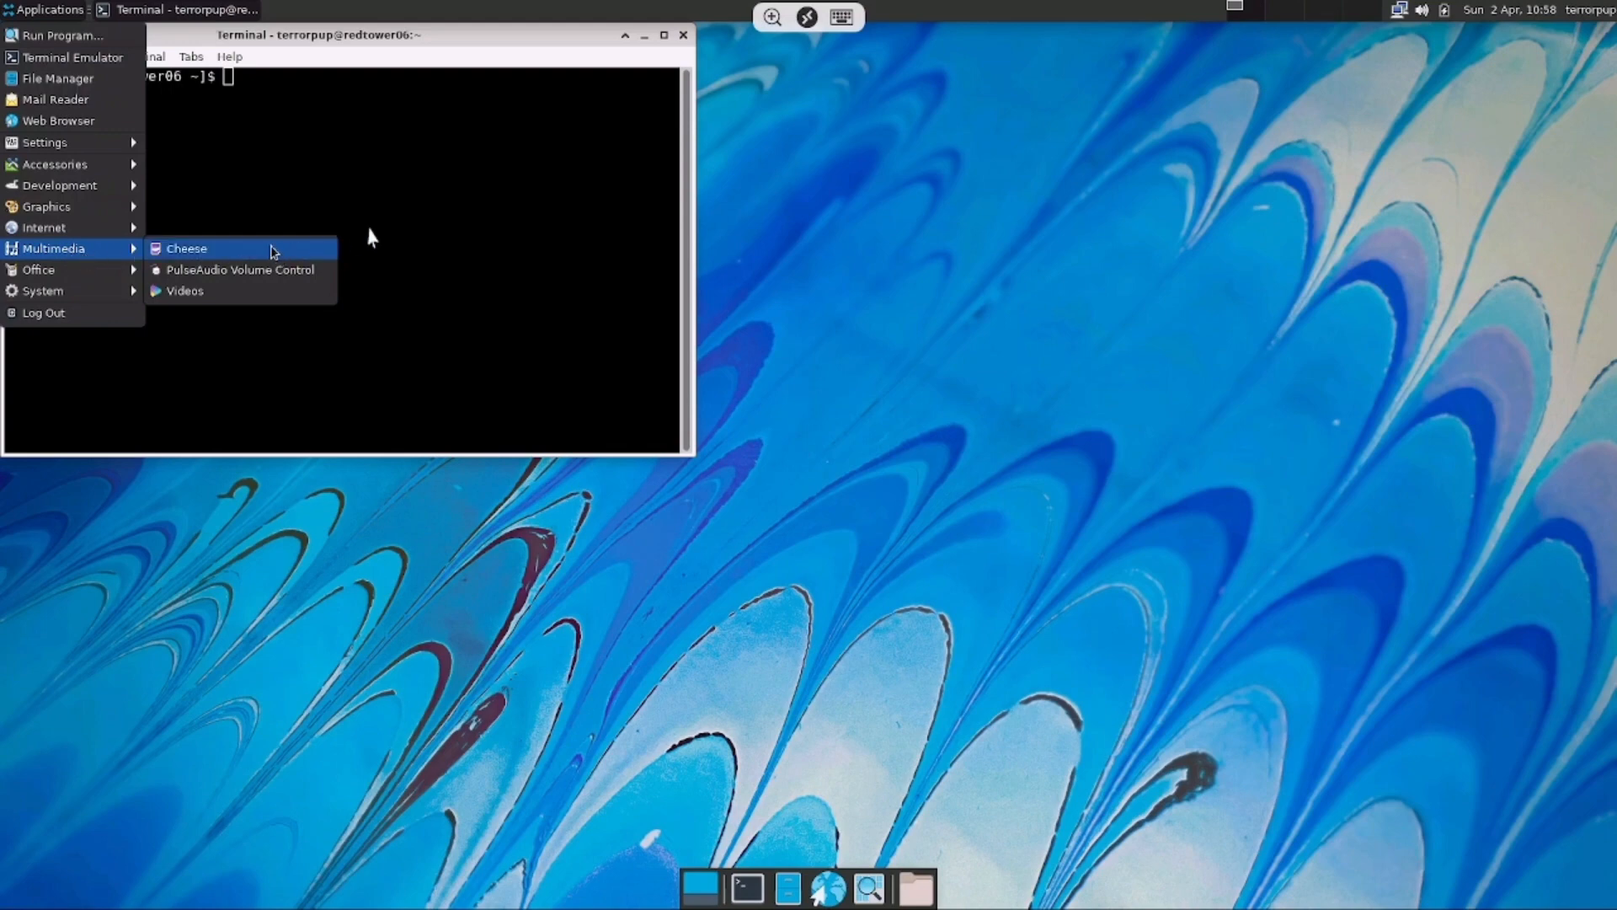
{"action": "left_click", "coordinate": [399, 221]}
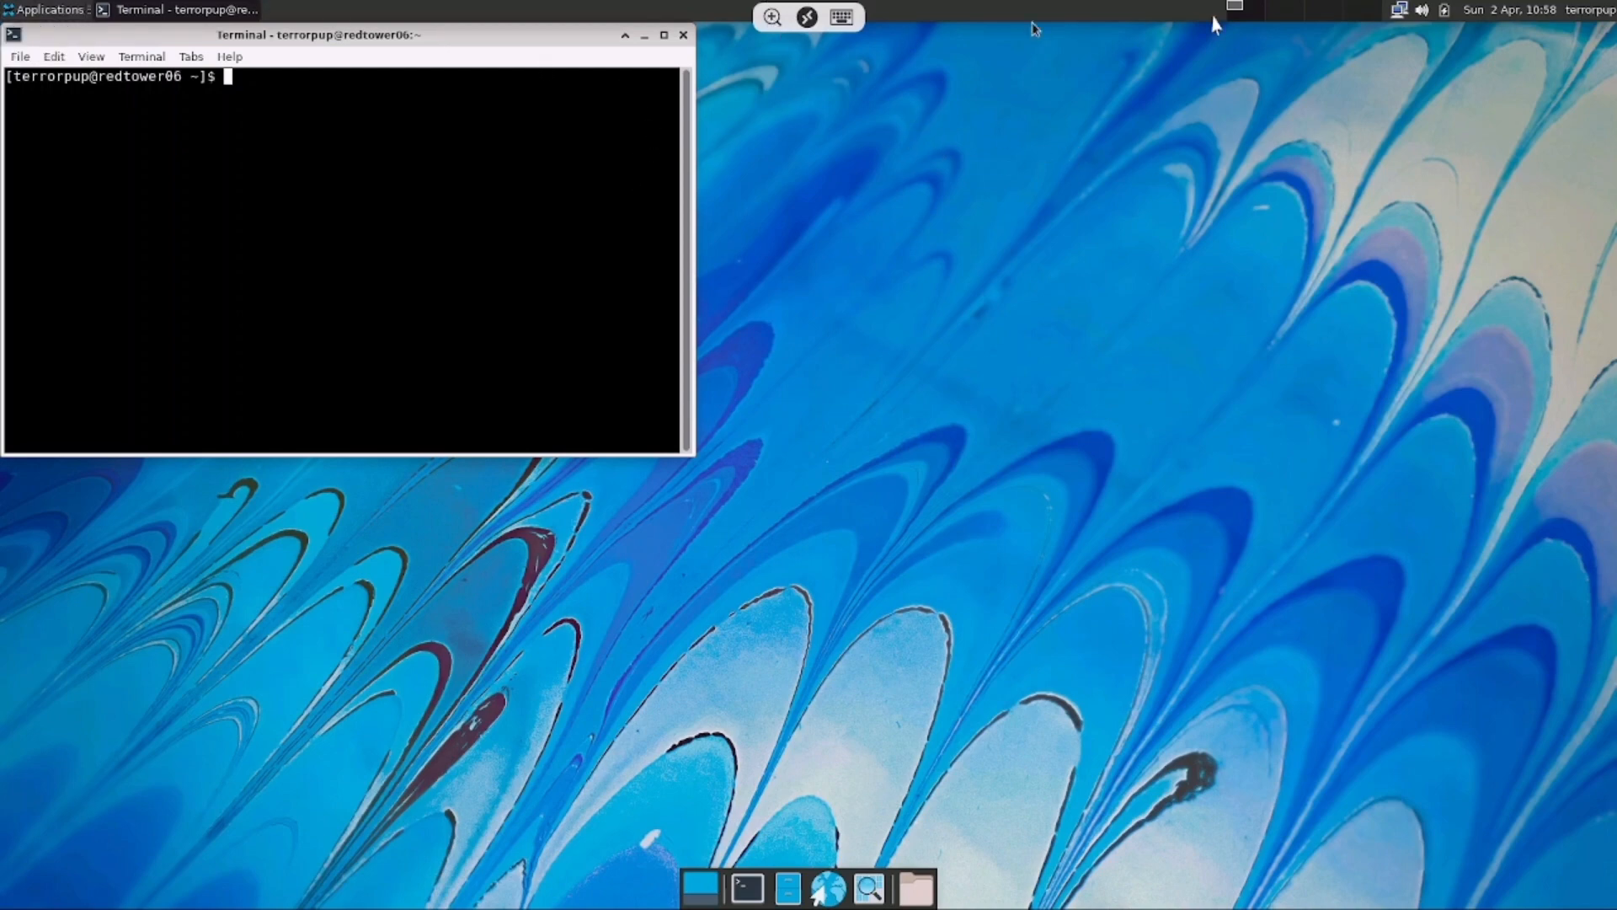
Log out of the redtower06 Xfce session through the desktop menu's Log Out option
{"action": "left_click", "coordinate": [1571, 21]}
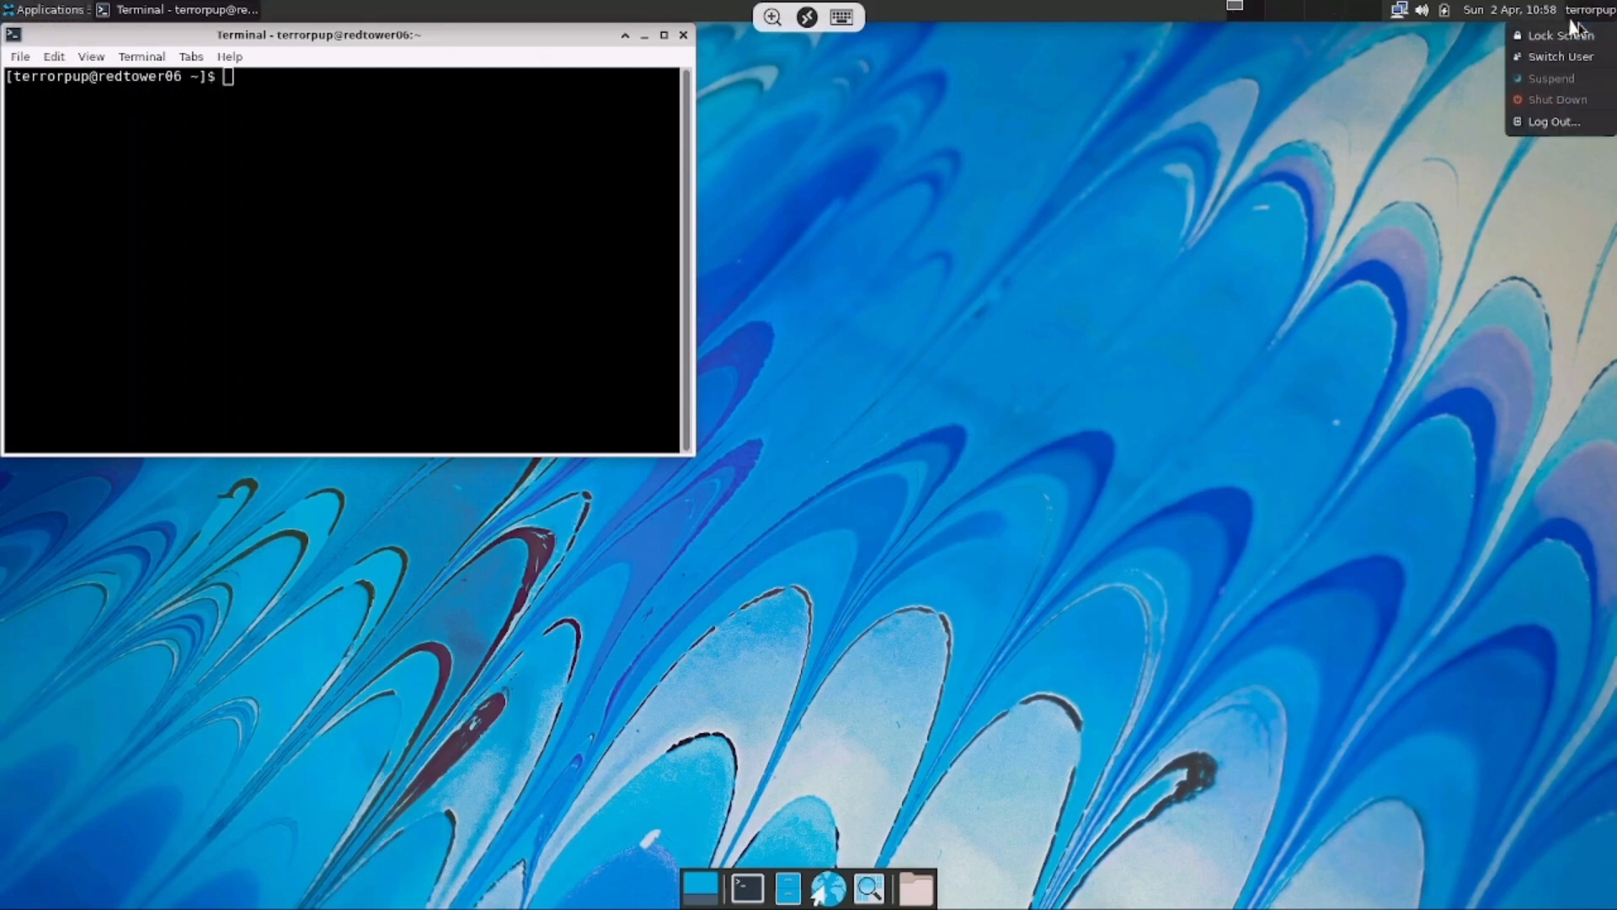
{"action": "right_click", "coordinate": [1391, 116]}
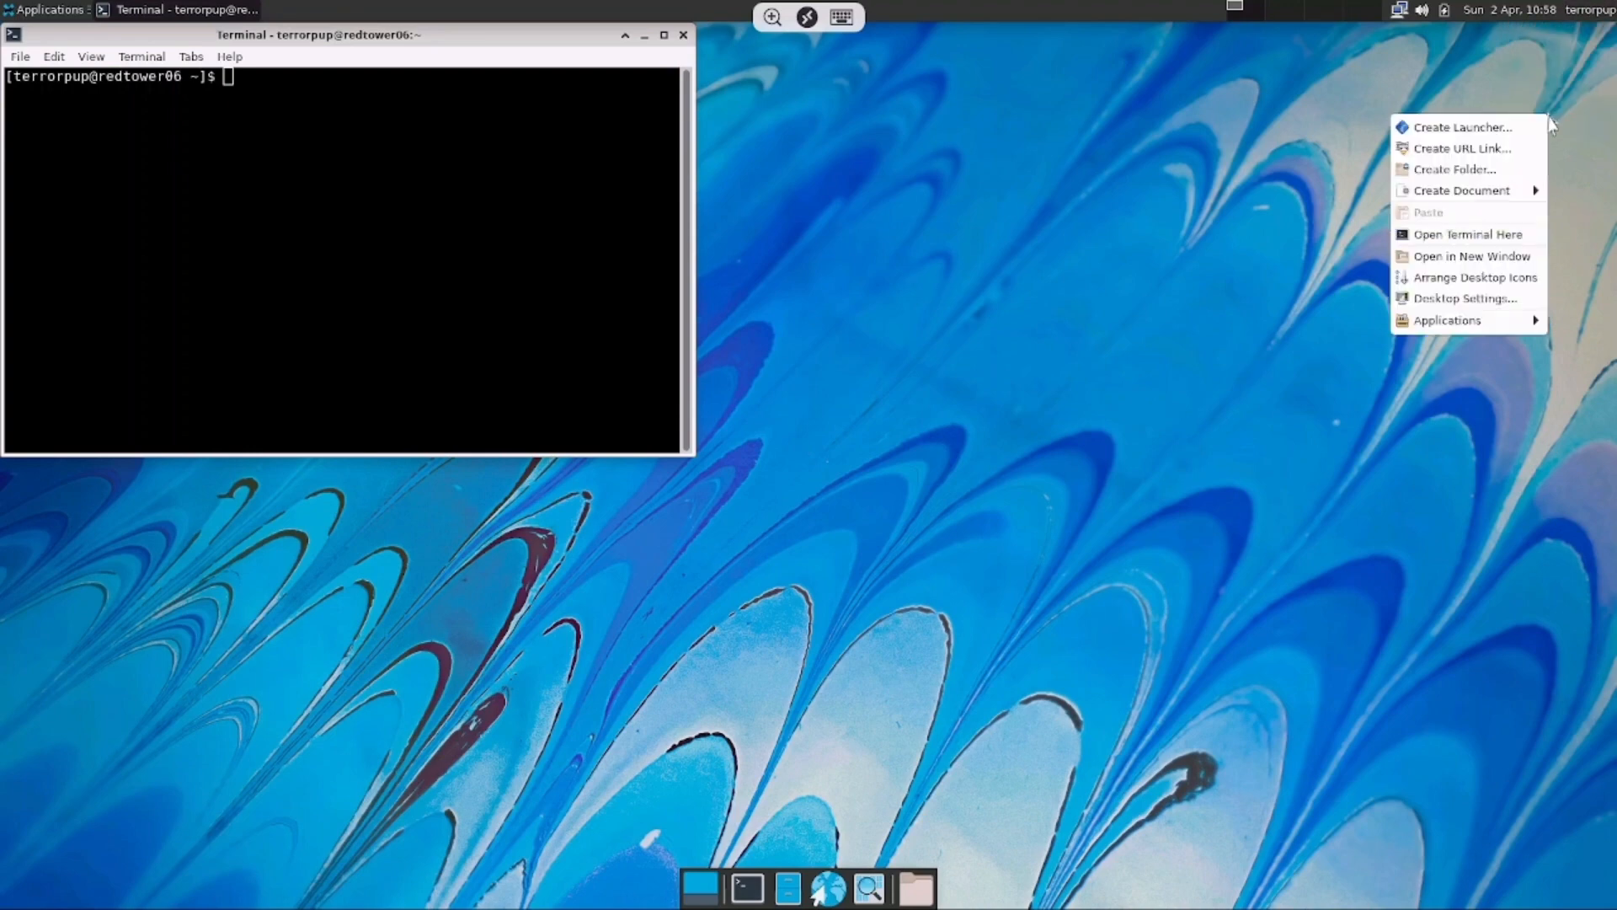
{"action": "mouse_move", "coordinate": [1463, 330]}
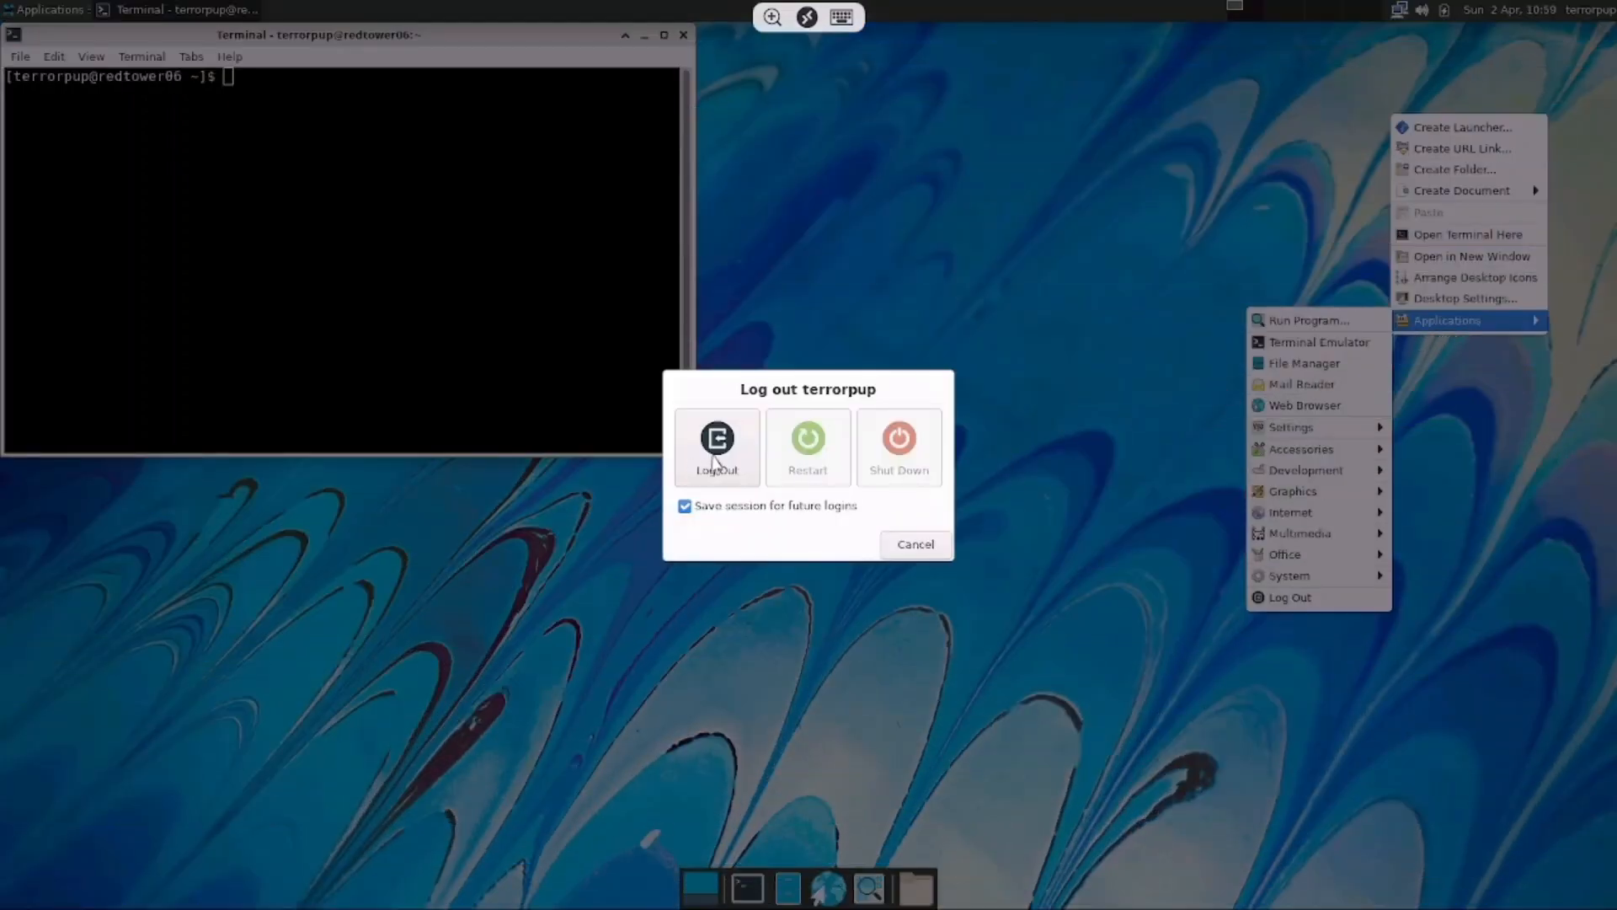
{"action": "left_click", "coordinate": [724, 459]}
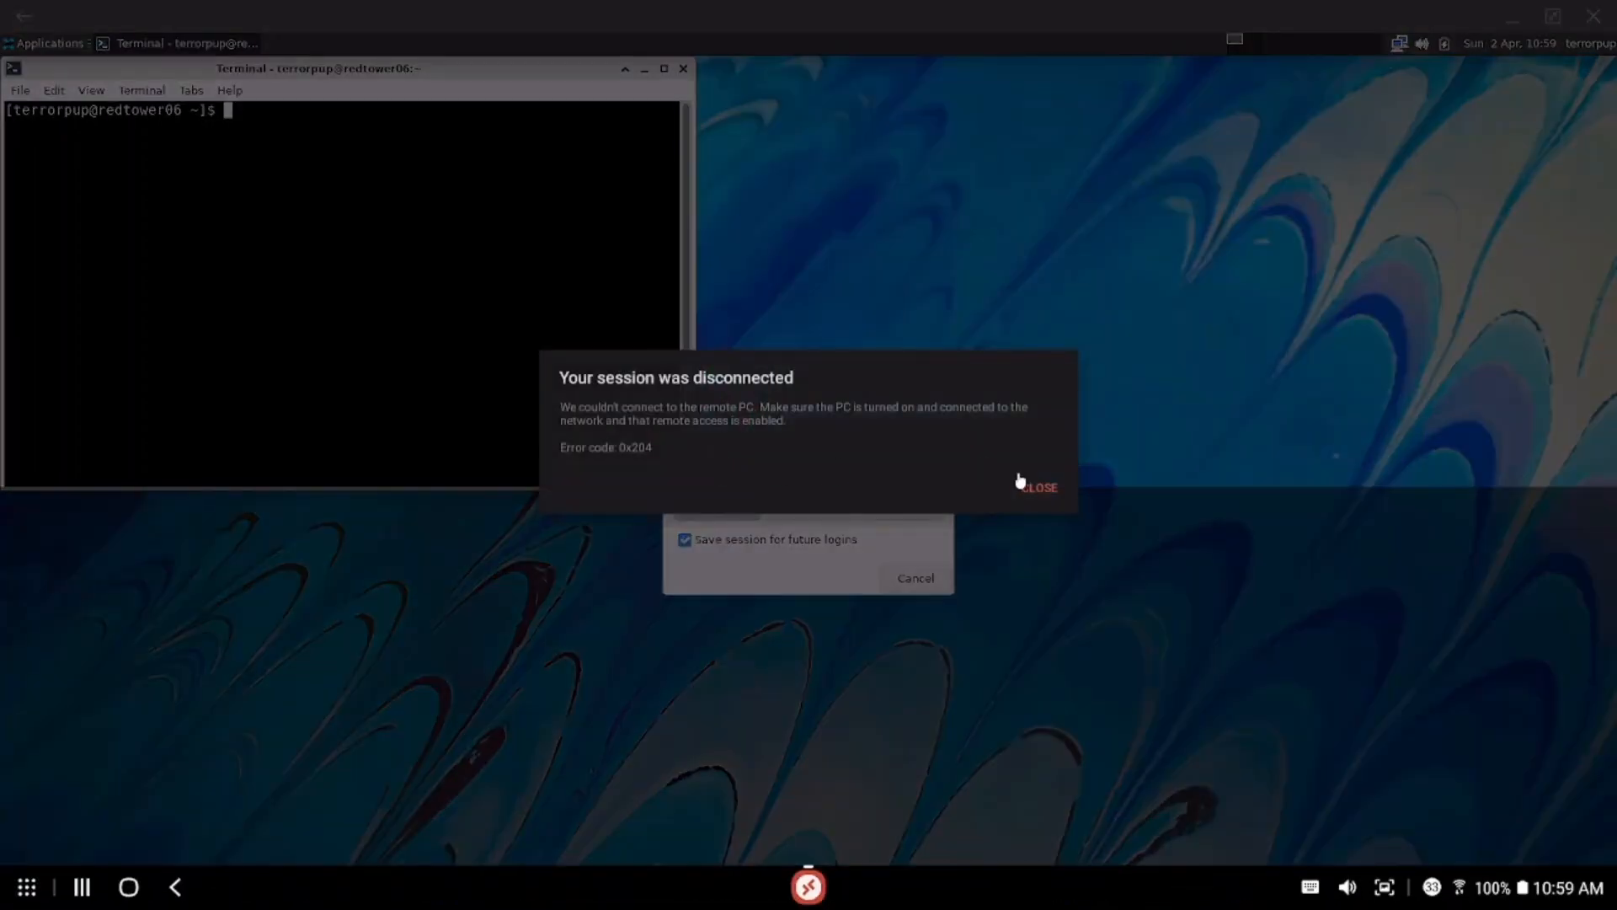
Dismiss the 'Your session was disconnected' notice and close RD Client
{"action": "left_click", "coordinate": [1043, 488]}
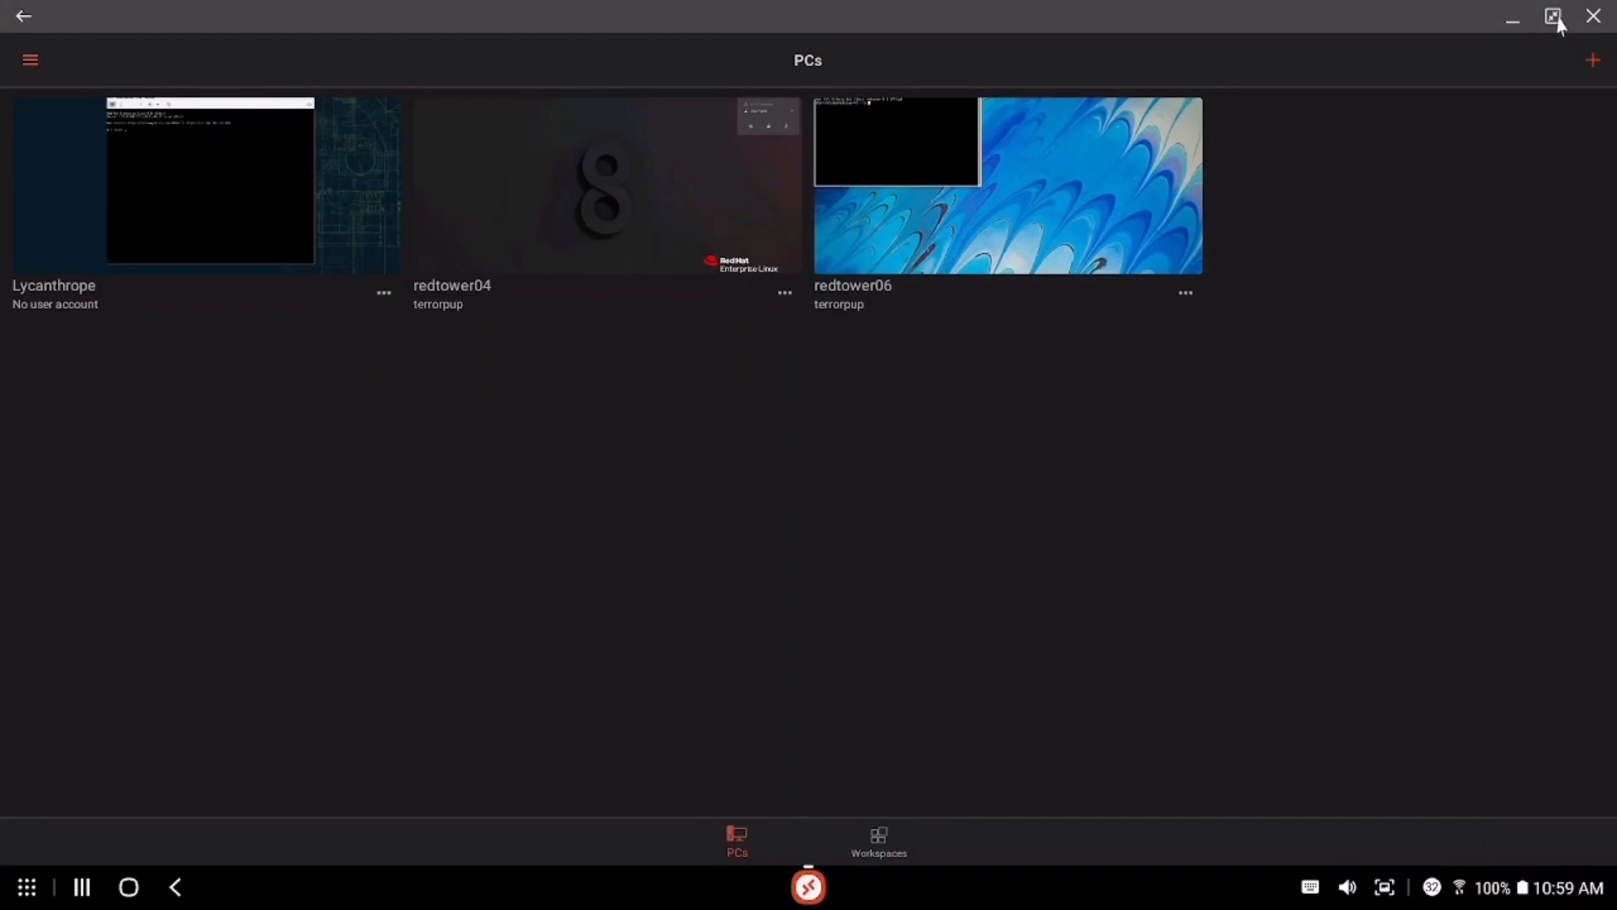
{"action": "left_click", "coordinate": [1594, 17]}
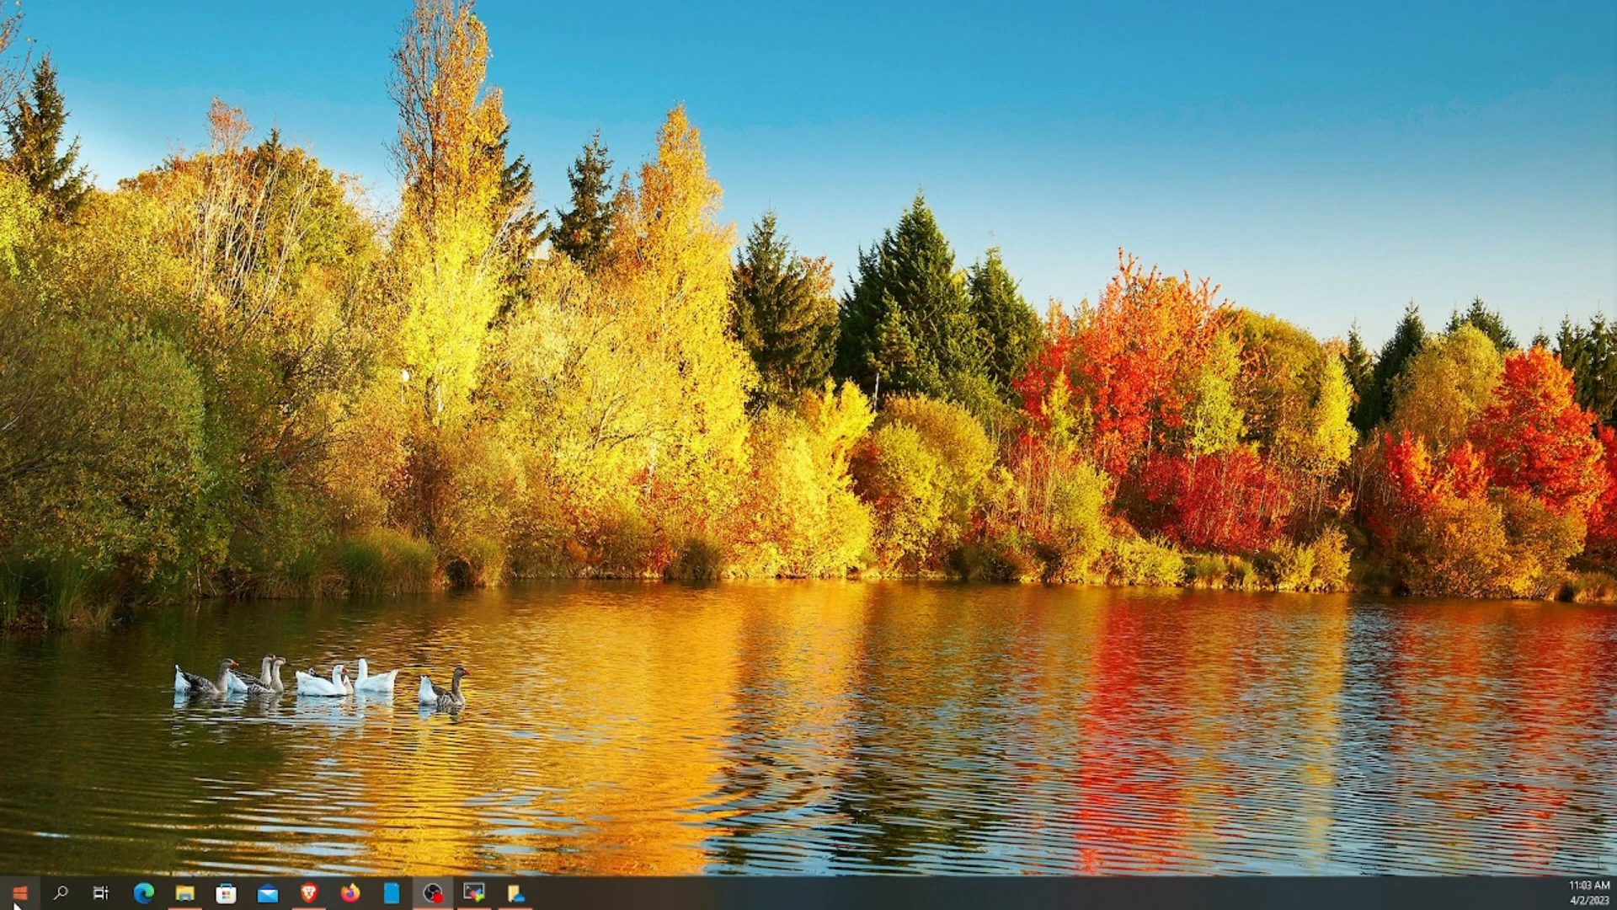
Launch Remote Desktop Connection by searching 'remote' and move its window to the screen centre
{"action": "left_click", "coordinate": [61, 895]}
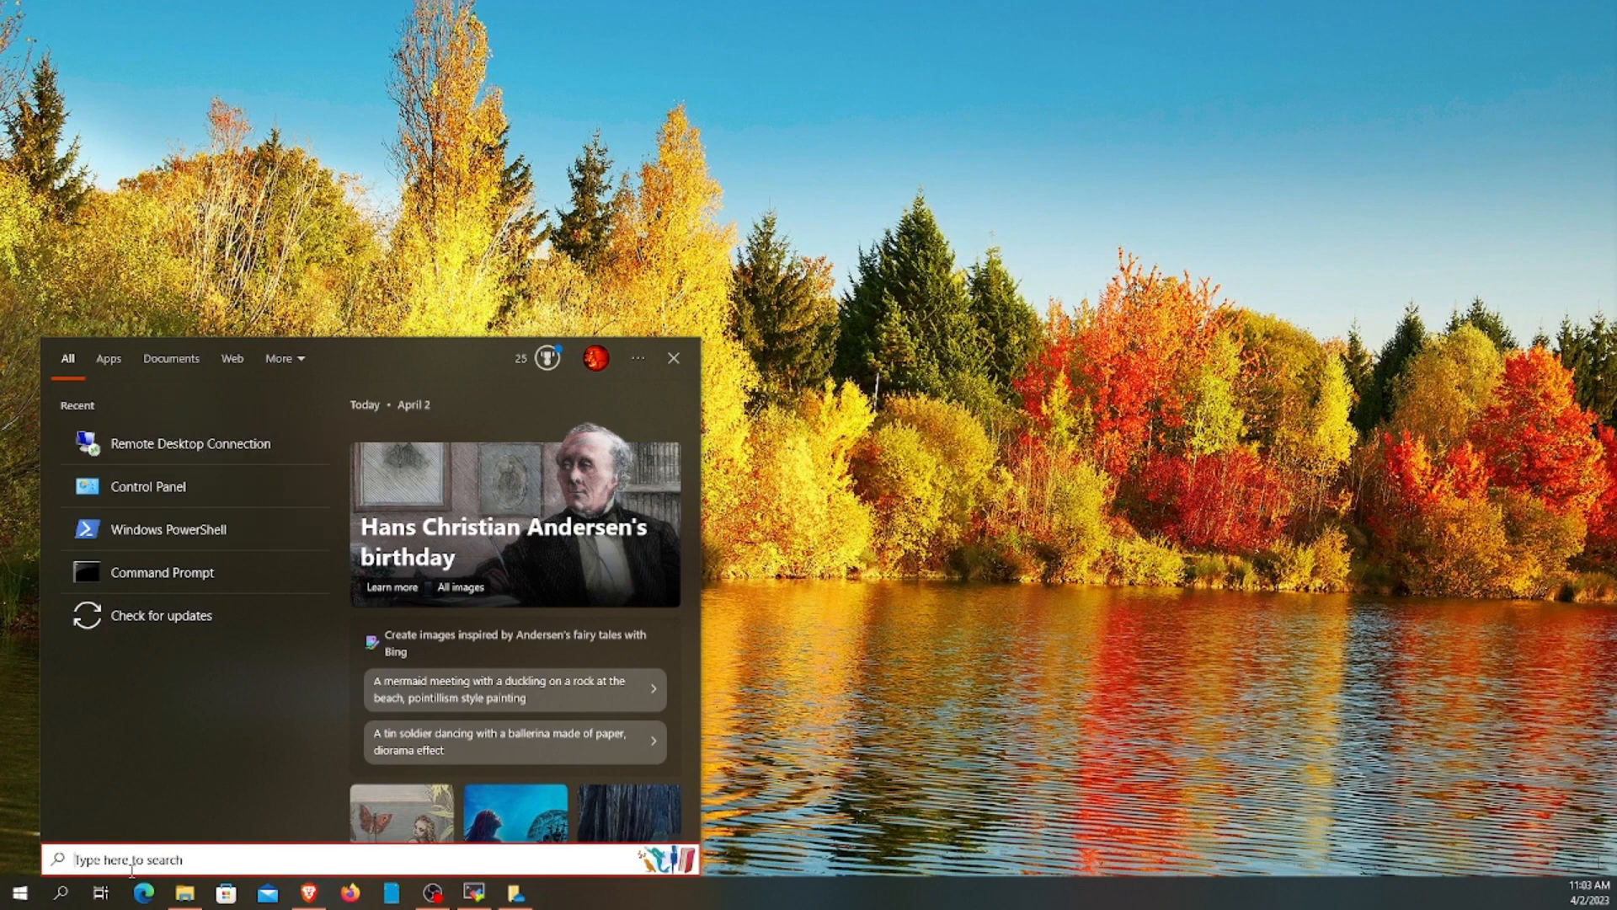
{"action": "type", "text": "remote"}
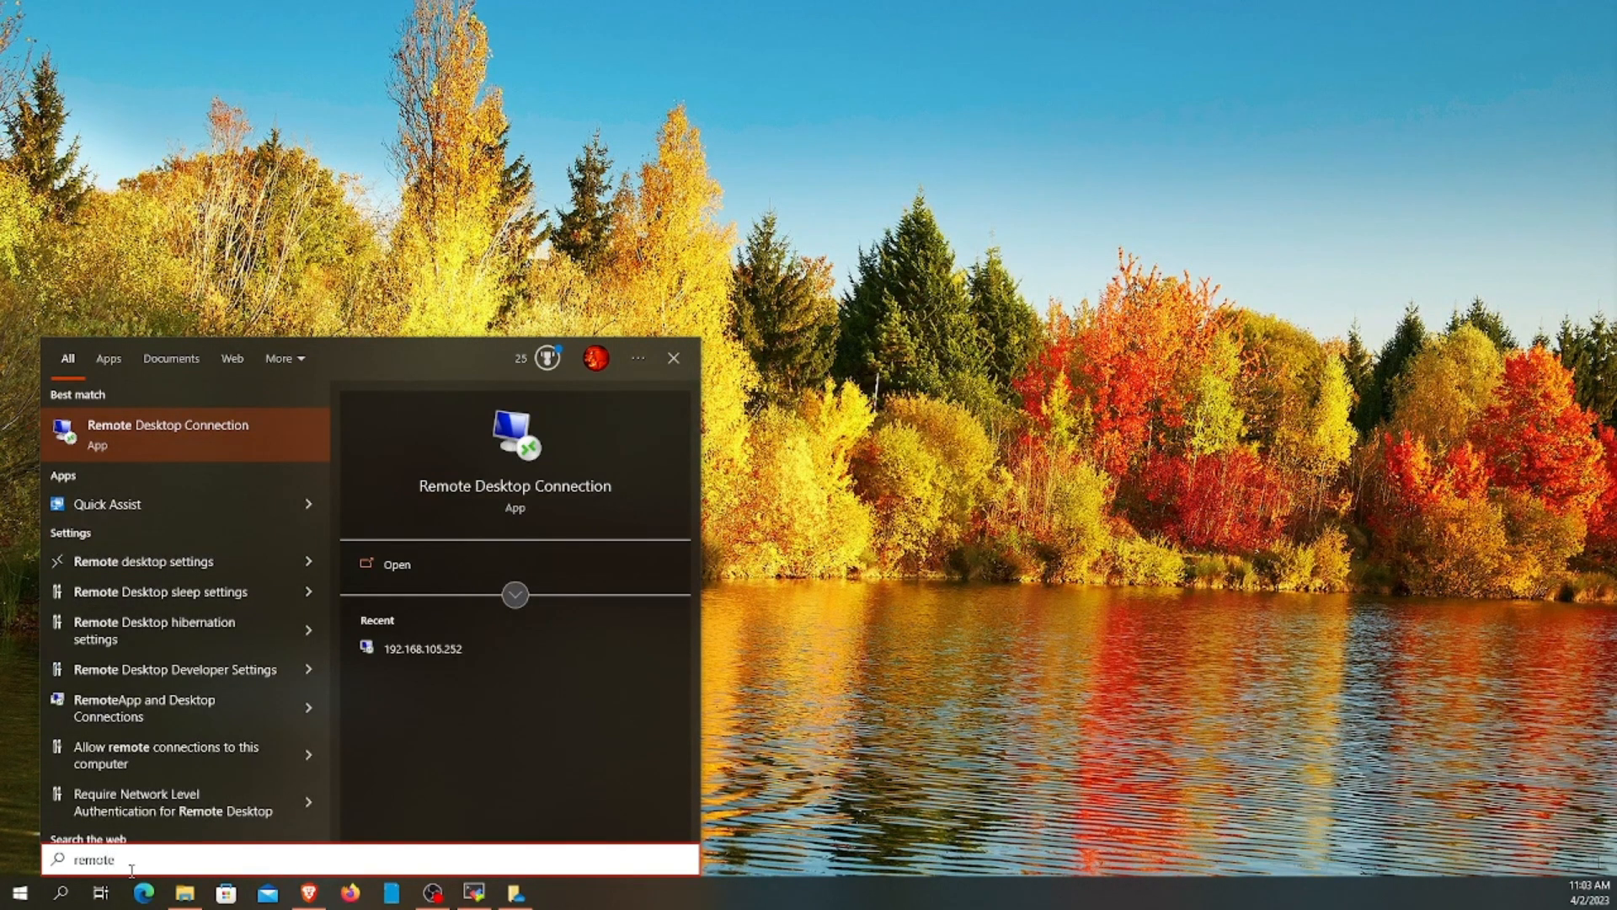
{"action": "left_click", "coordinate": [121, 438]}
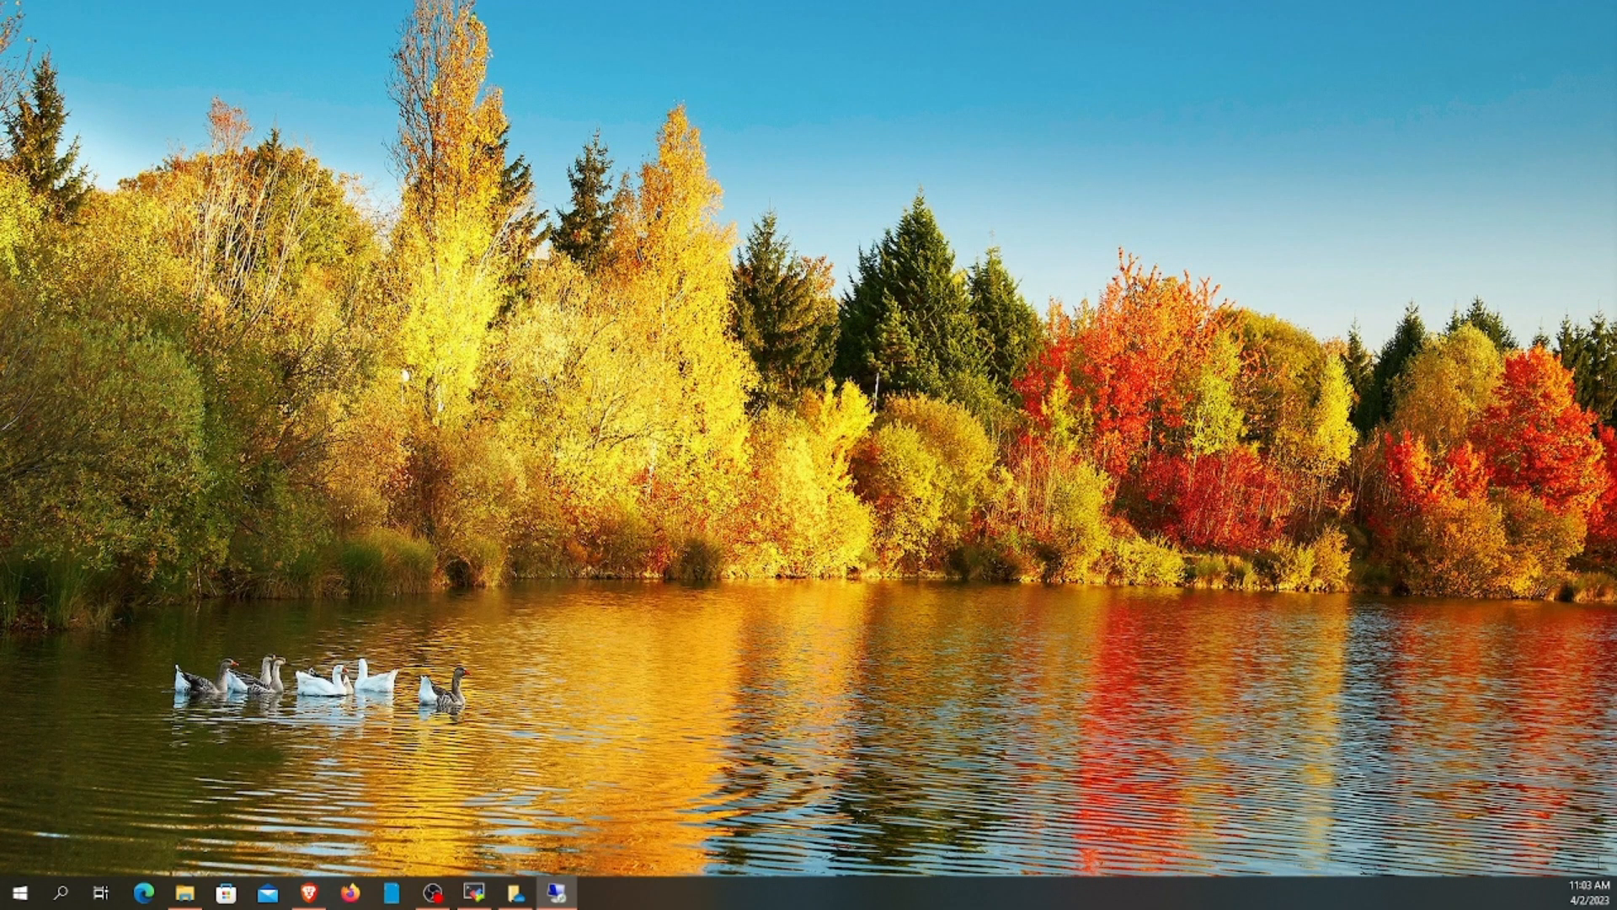
{"action": "left_click_drag", "start_coordinate": [1409, 426], "coordinate": [771, 220]}
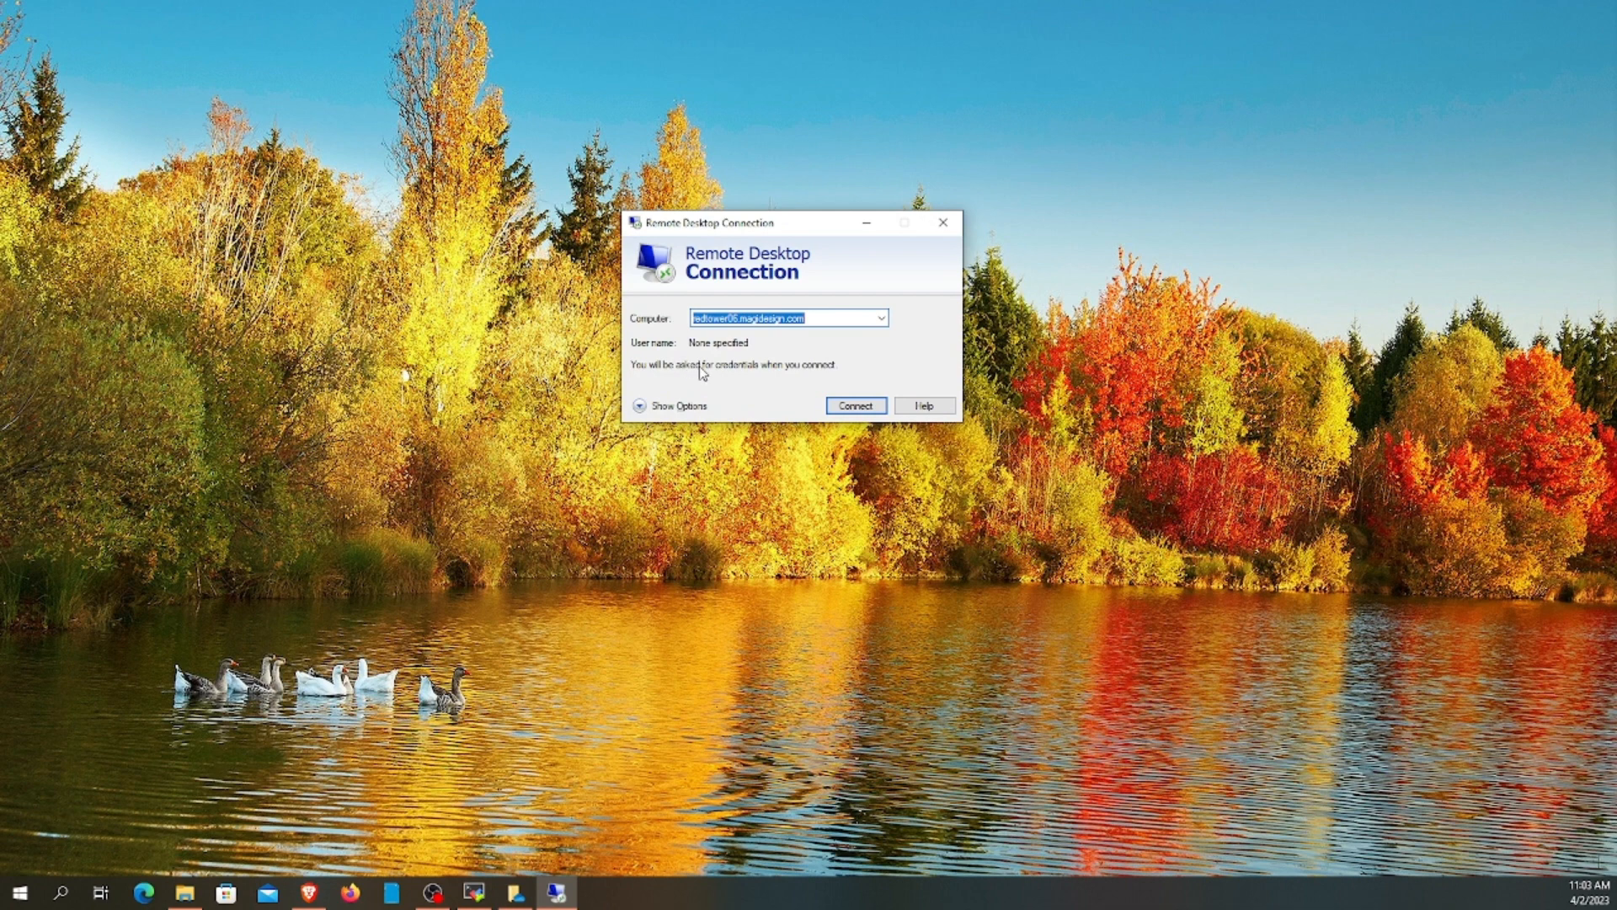
Expand the connection options and raise the Display size to 1920 by 1080
{"action": "left_click", "coordinate": [647, 406]}
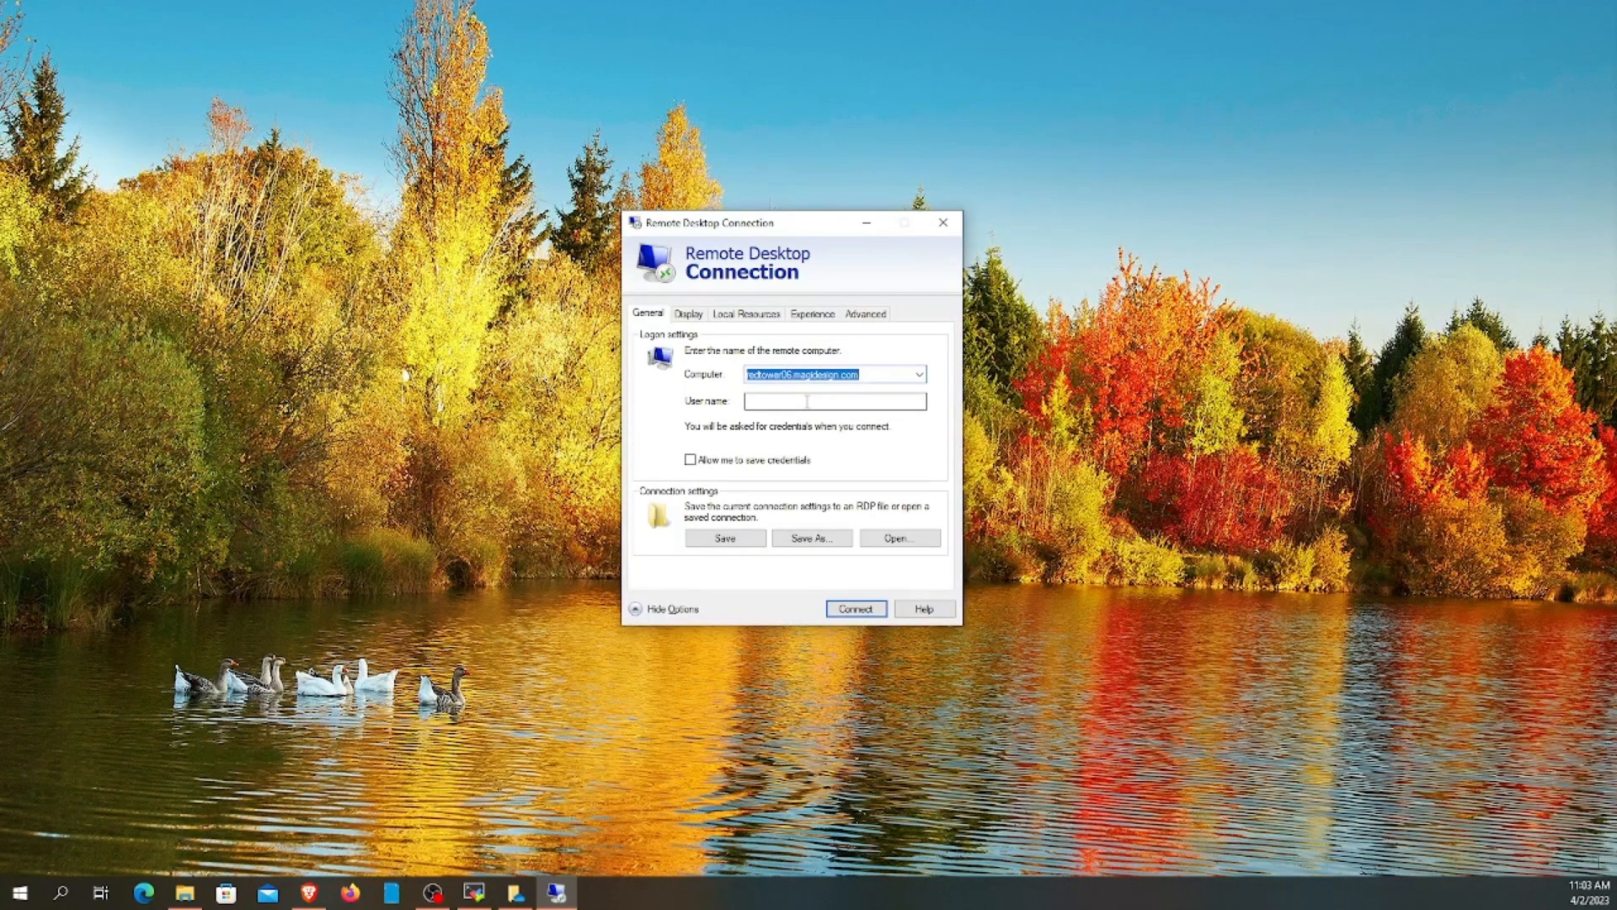
{"action": "left_click", "coordinate": [689, 315]}
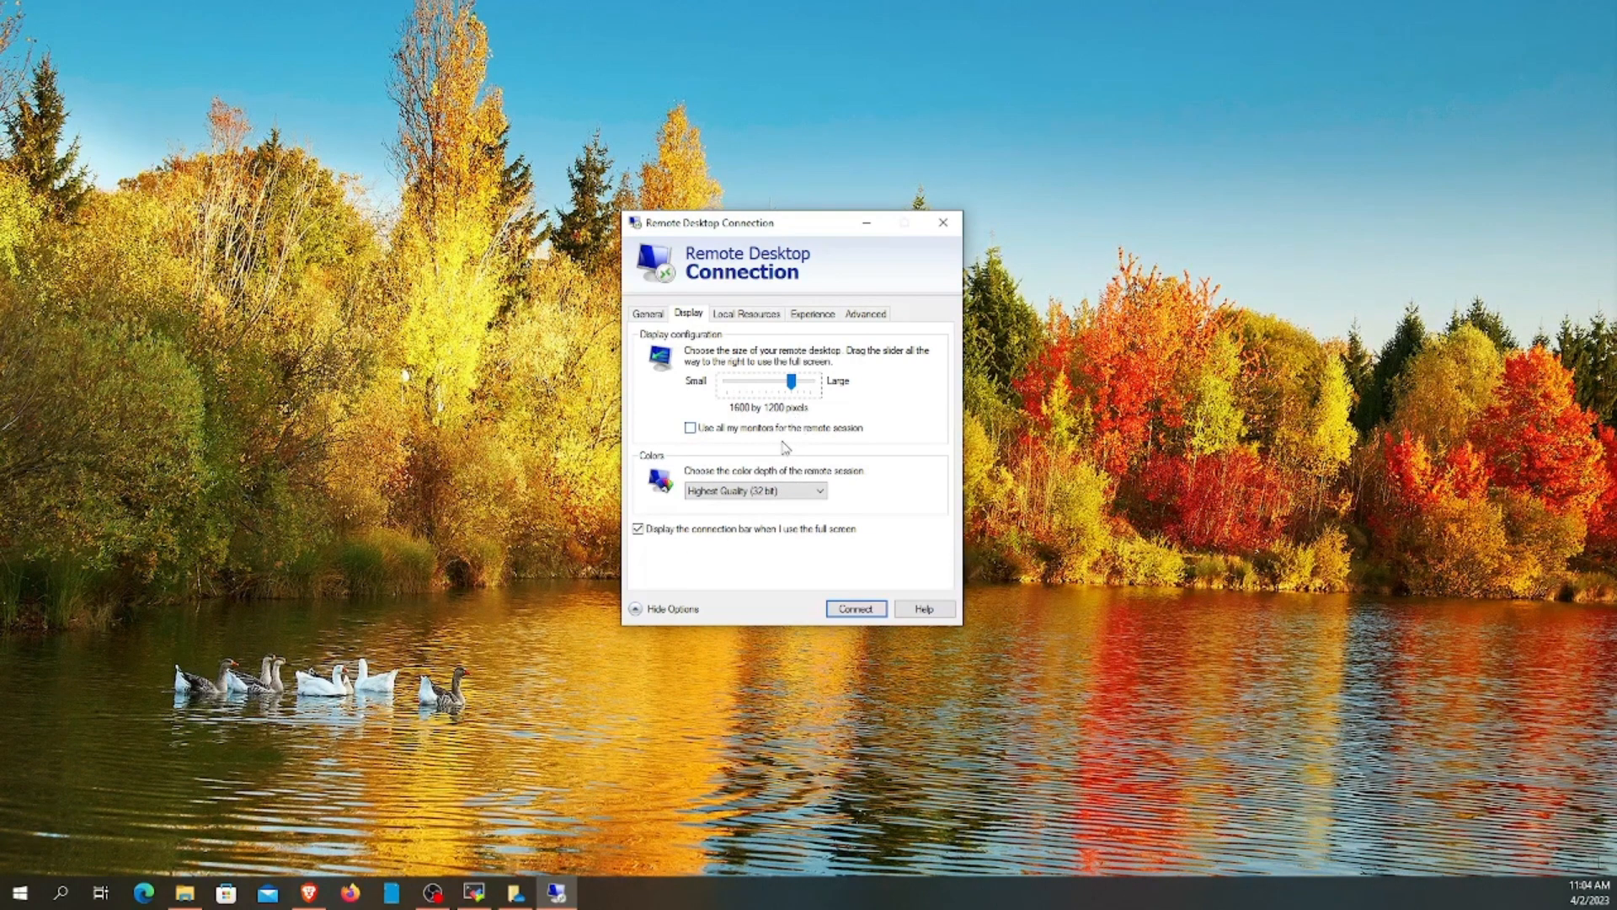
{"action": "left_click_drag", "start_coordinate": [792, 383], "coordinate": [805, 388]}
On Local Resources, leave remote audio unchanged and turn off printer sharing
{"action": "left_click", "coordinate": [723, 318]}
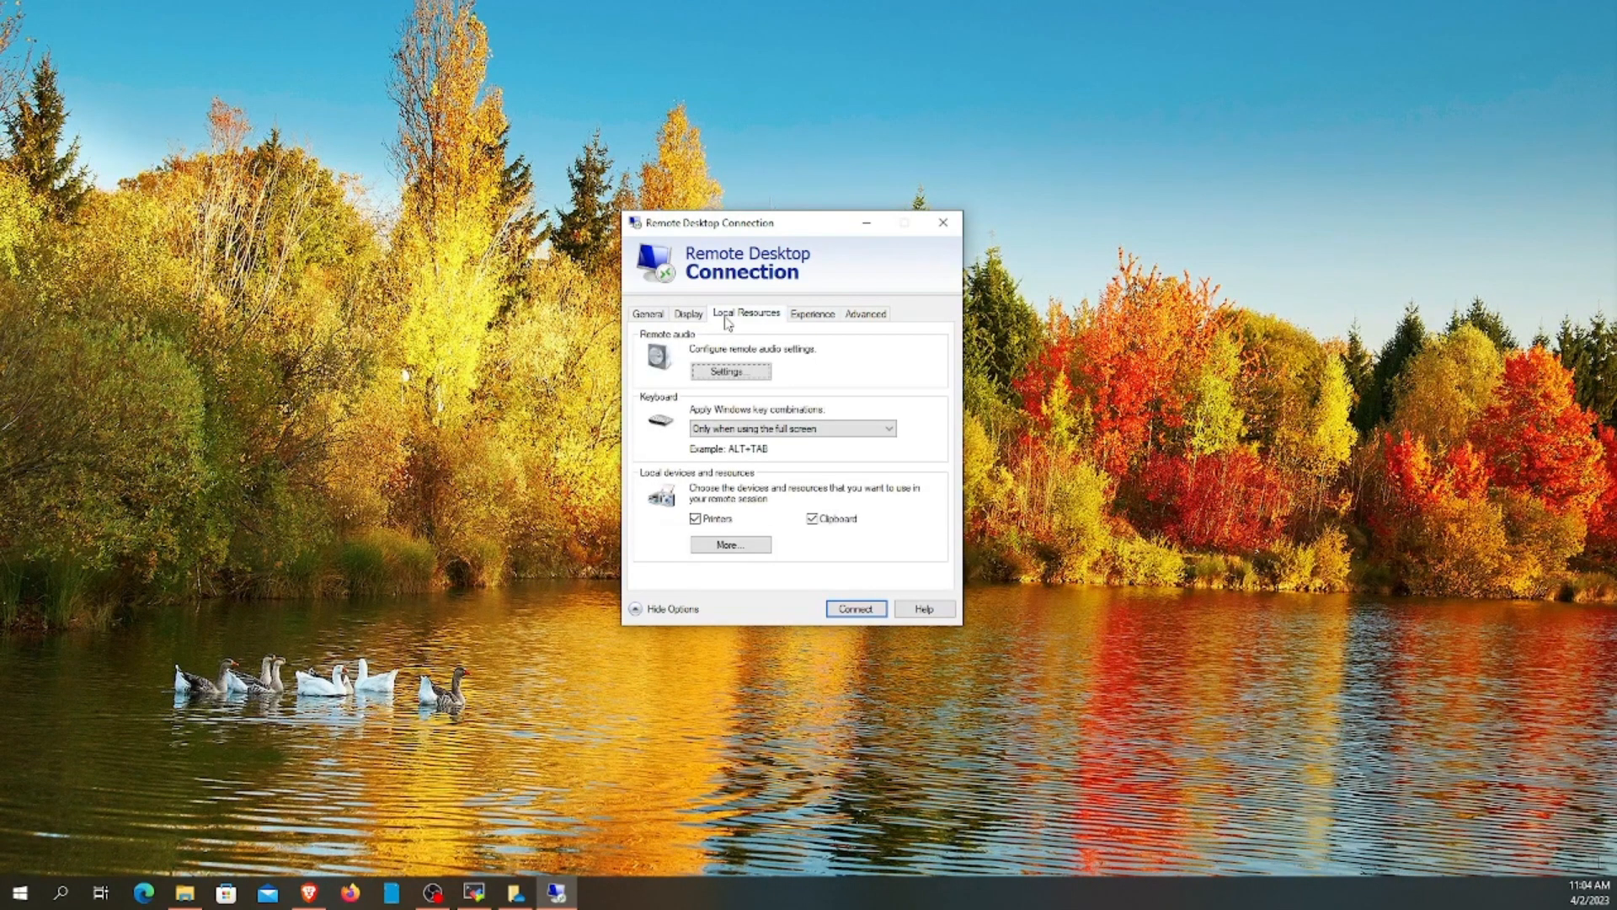
{"action": "left_click", "coordinate": [732, 373]}
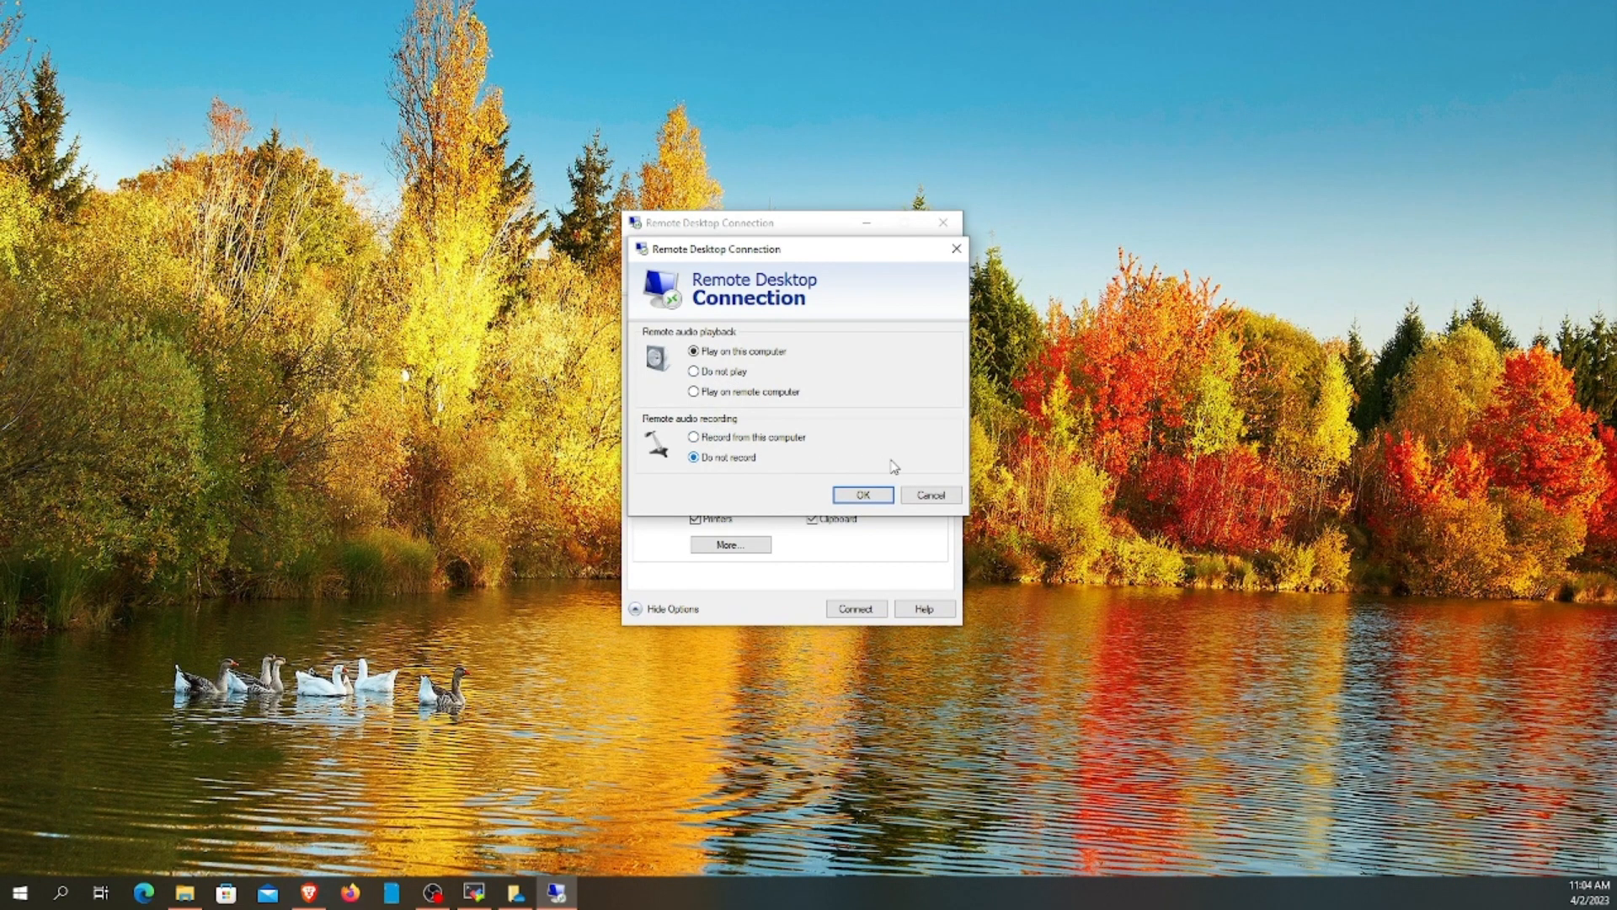
{"action": "left_click", "coordinate": [927, 495]}
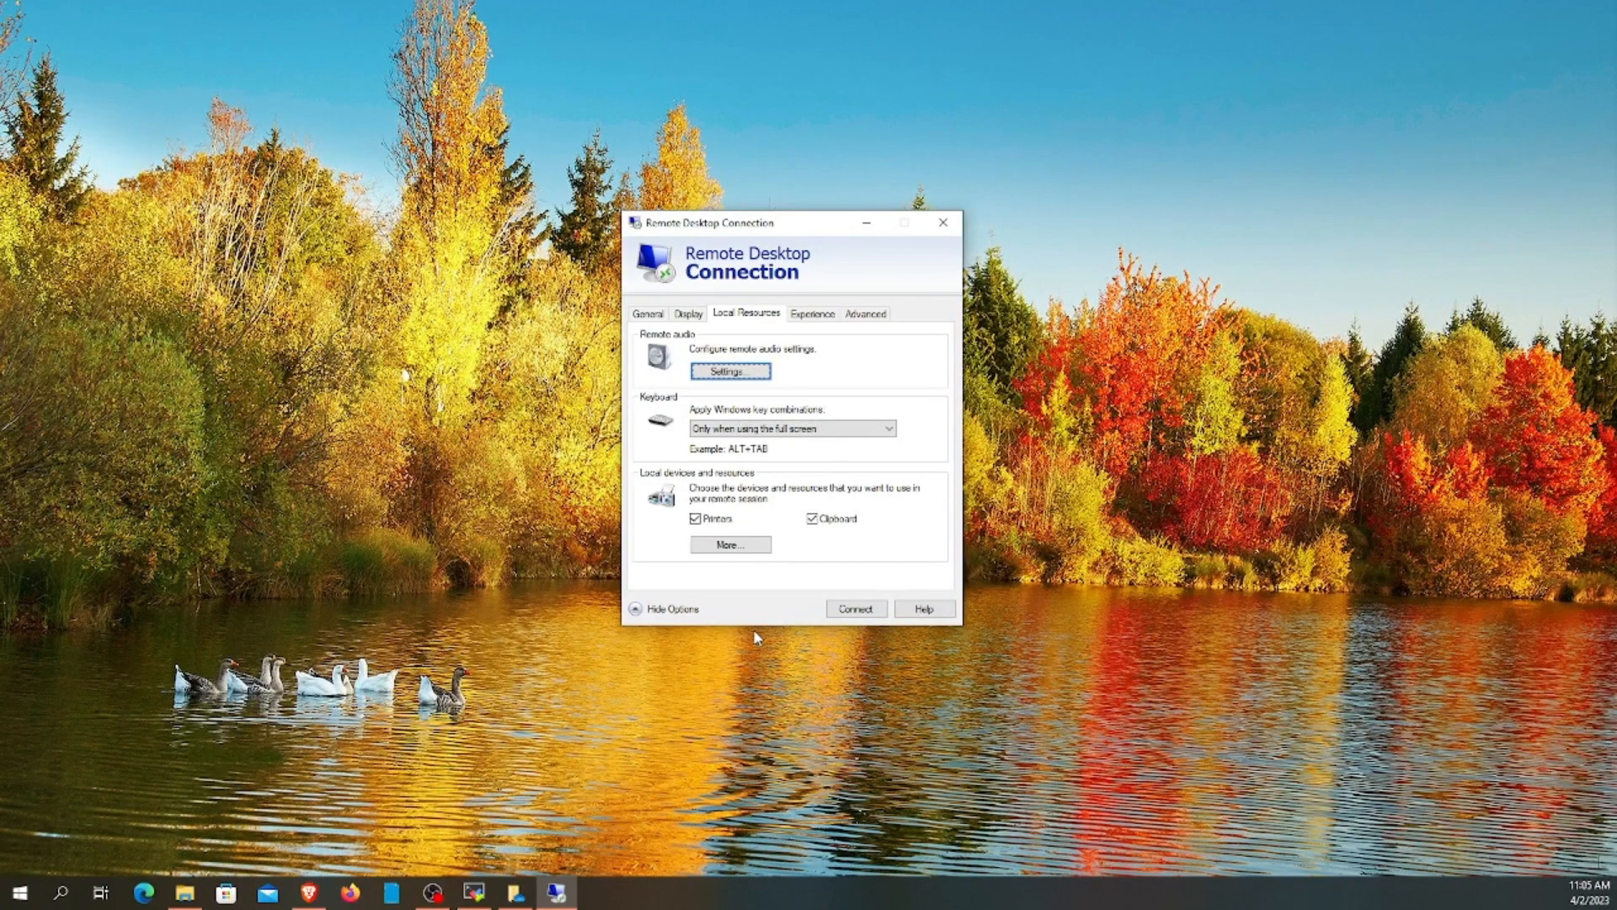
{"action": "left_click", "coordinate": [696, 518]}
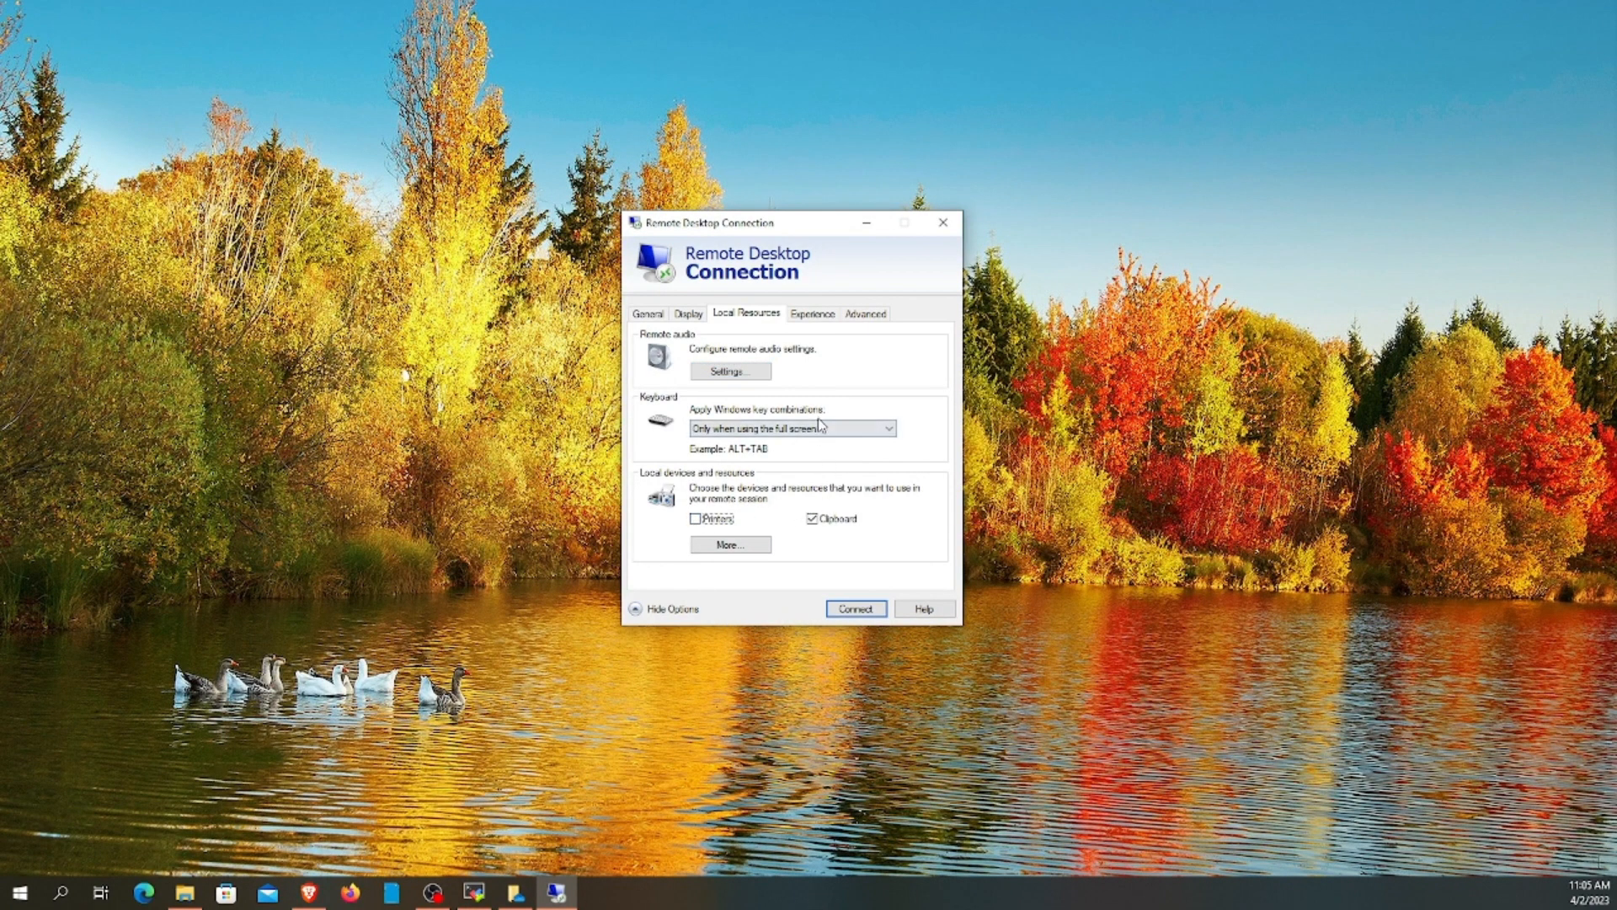
Keep 'Detect connection quality automatically' on the Experience tab, then view the Advanced authentication settings
{"action": "left_click", "coordinate": [806, 313]}
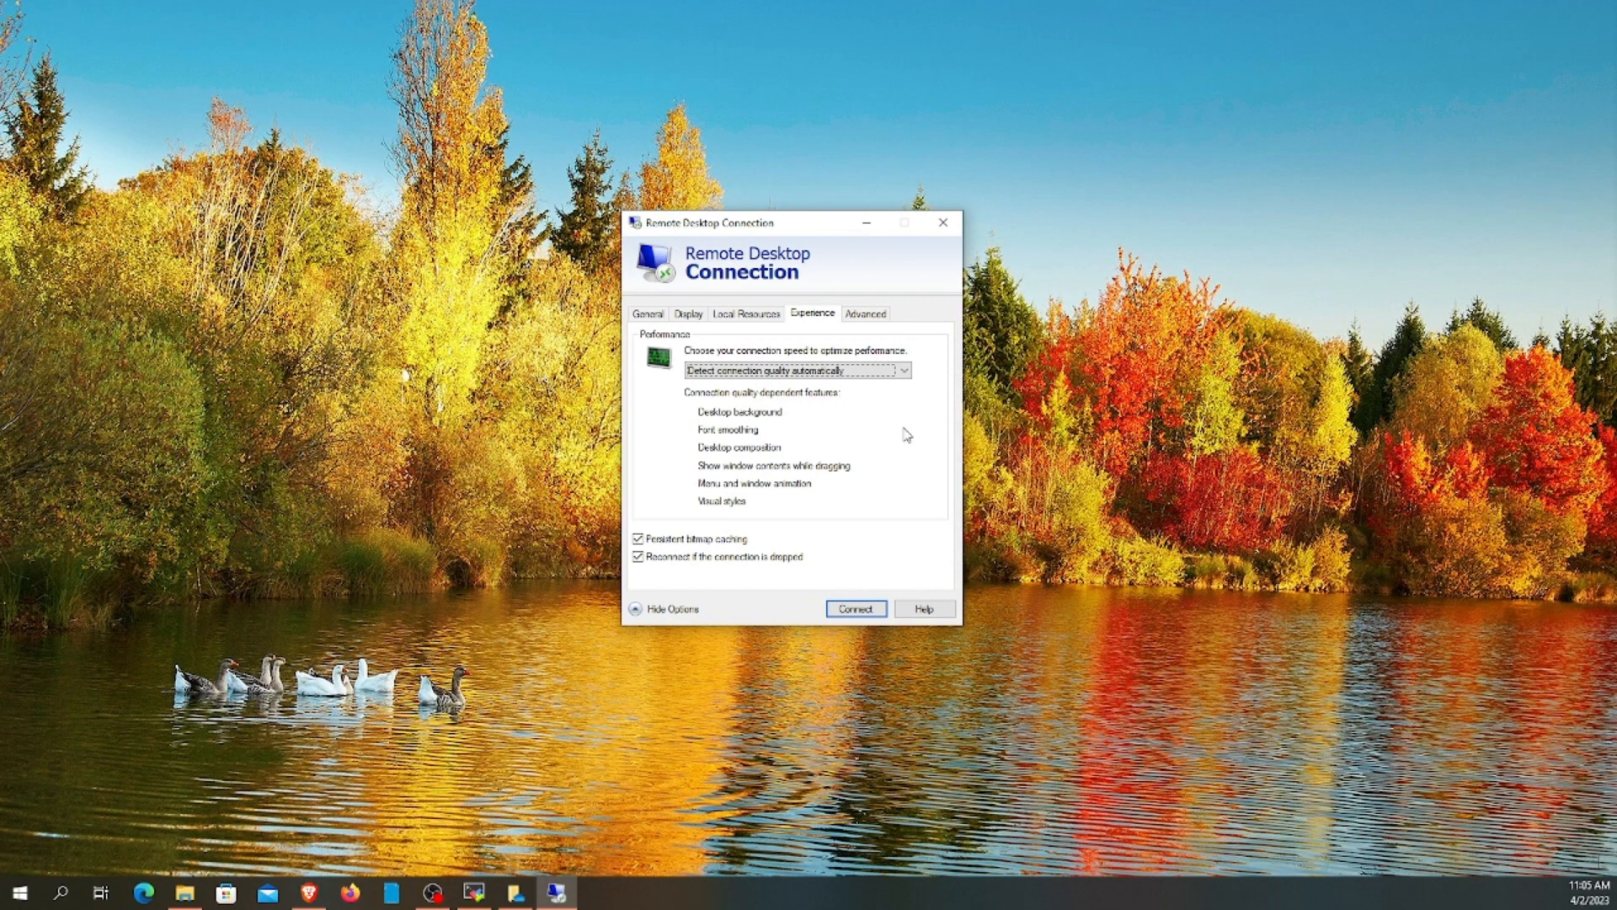
{"action": "left_click", "coordinate": [906, 371]}
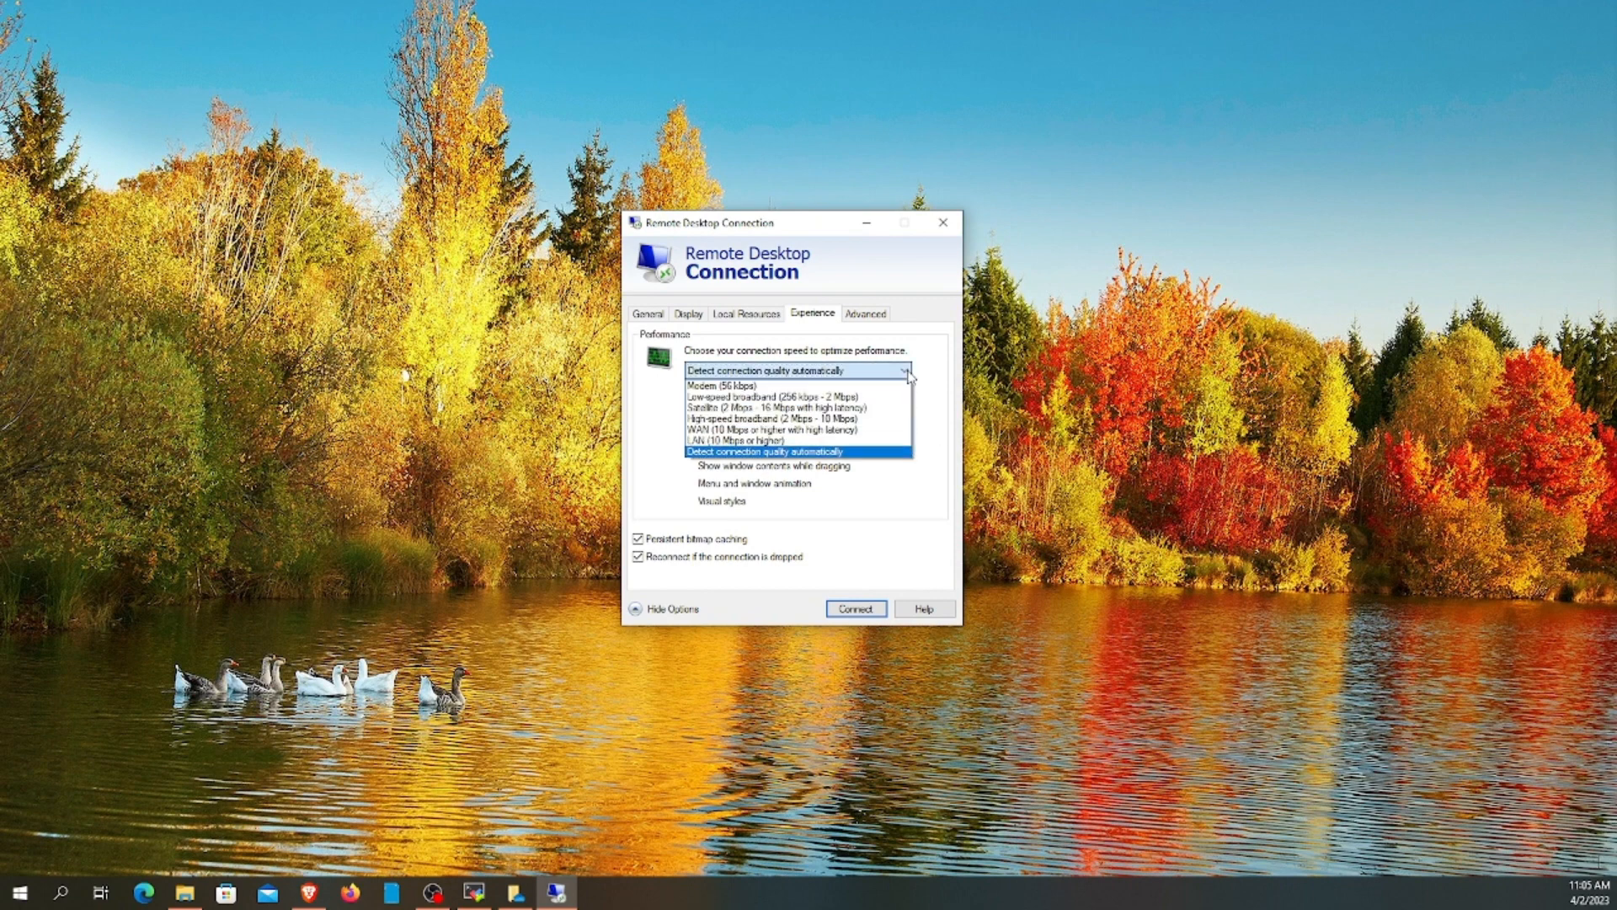
{"action": "left_click", "coordinate": [821, 452]}
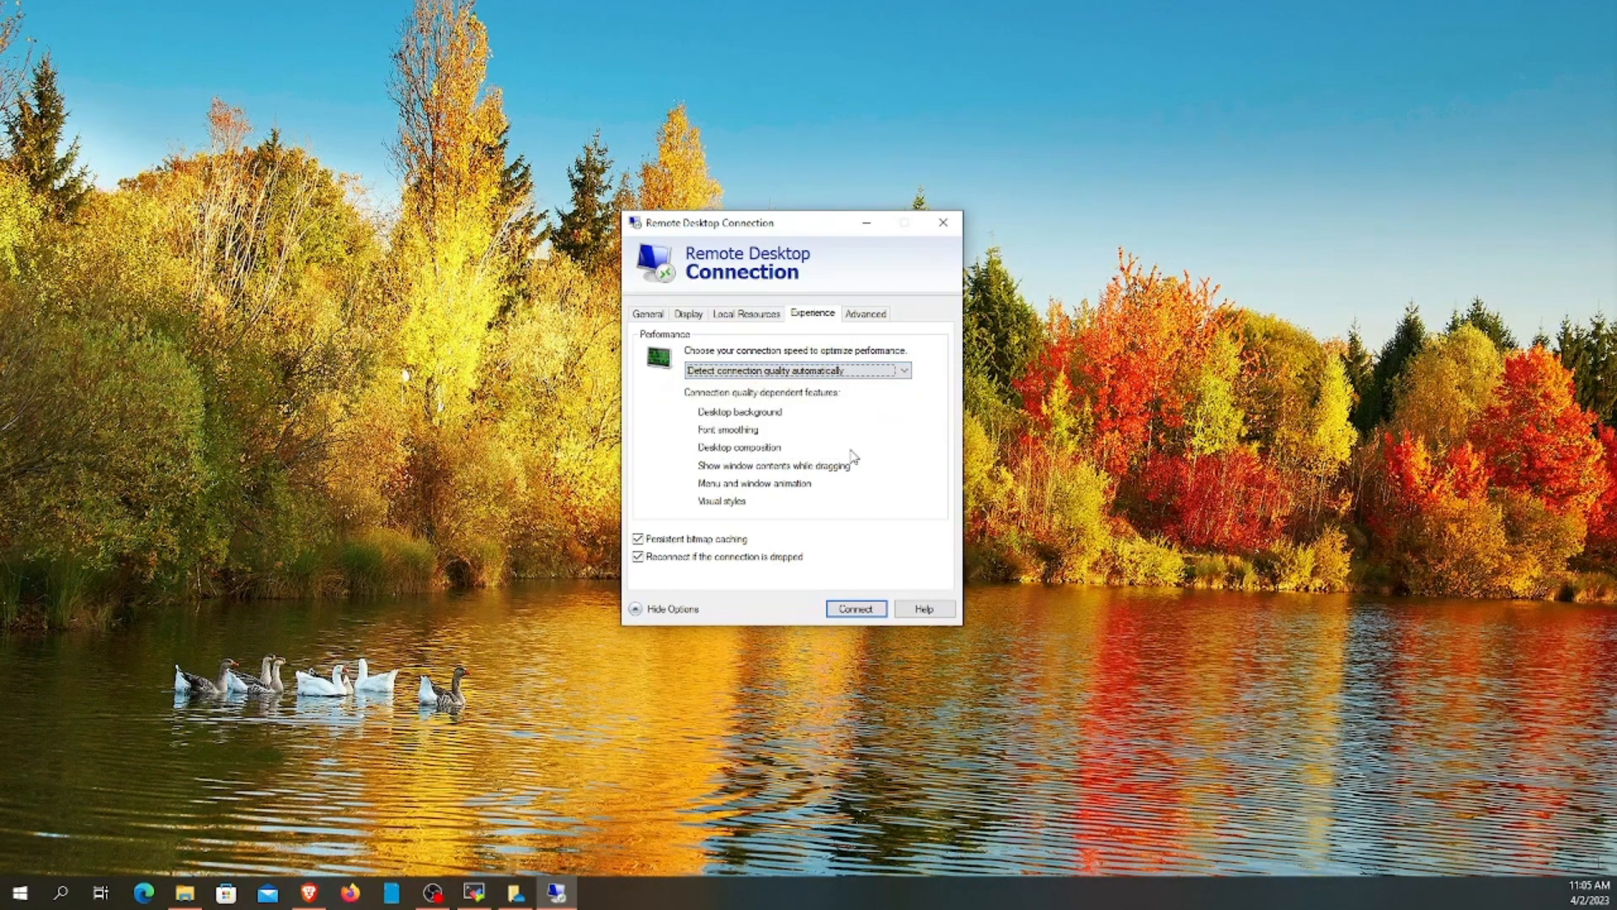
{"action": "left_click", "coordinate": [861, 320]}
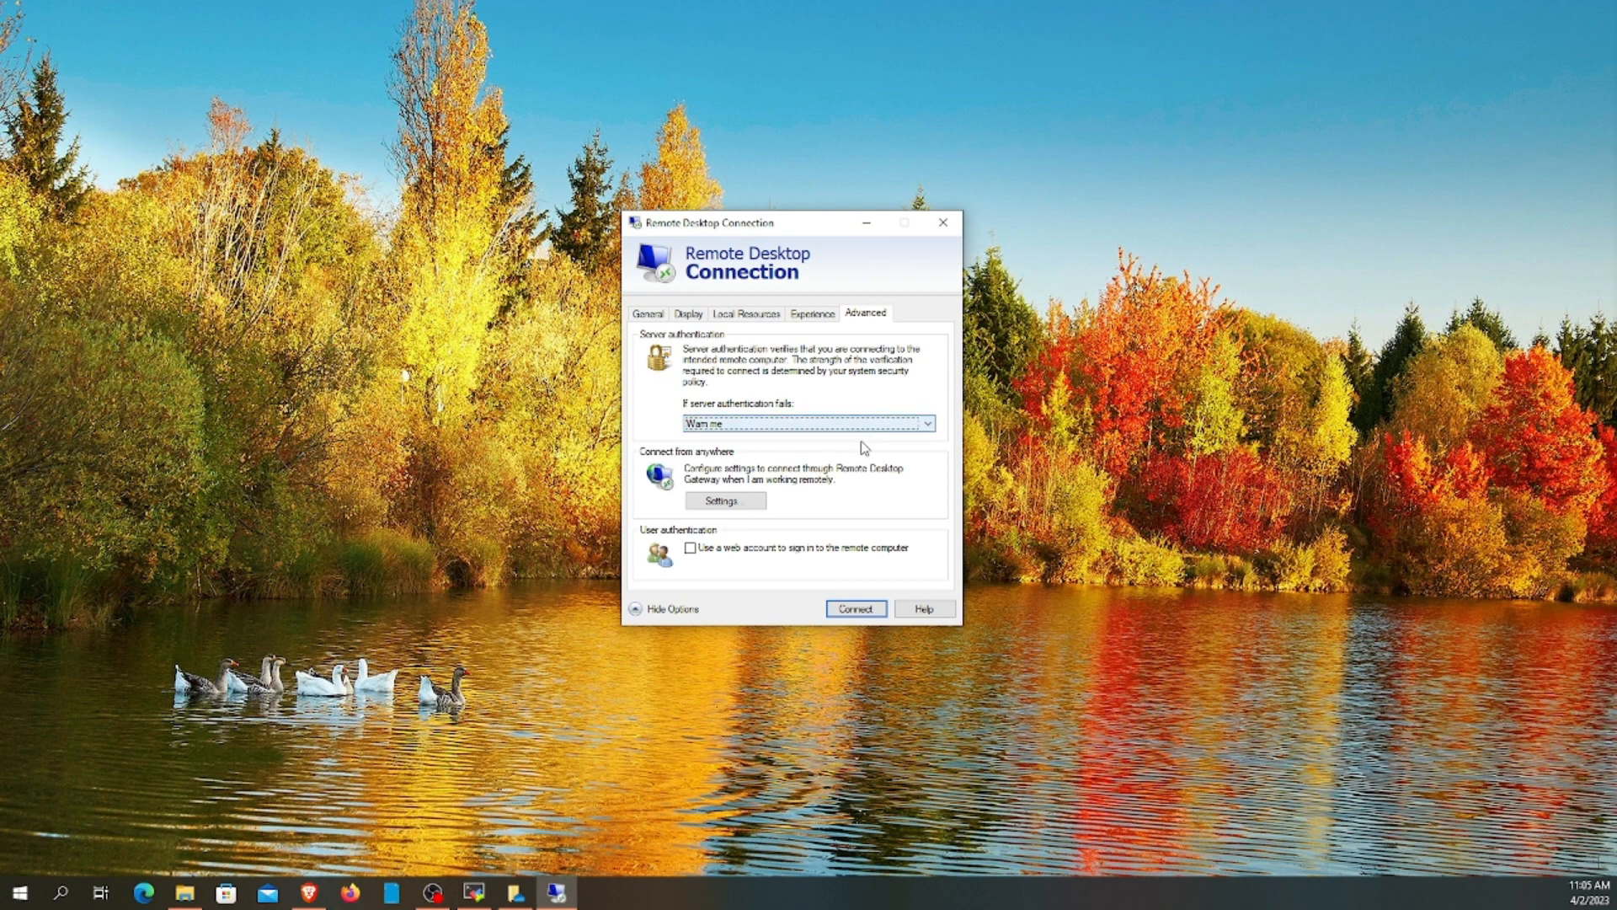
Connect to redtower06.magidesign.com, inspect its certificate, tick 'Don't ask me again' and accept
{"action": "left_click", "coordinate": [662, 319]}
{"action": "left_click", "coordinate": [856, 608]}
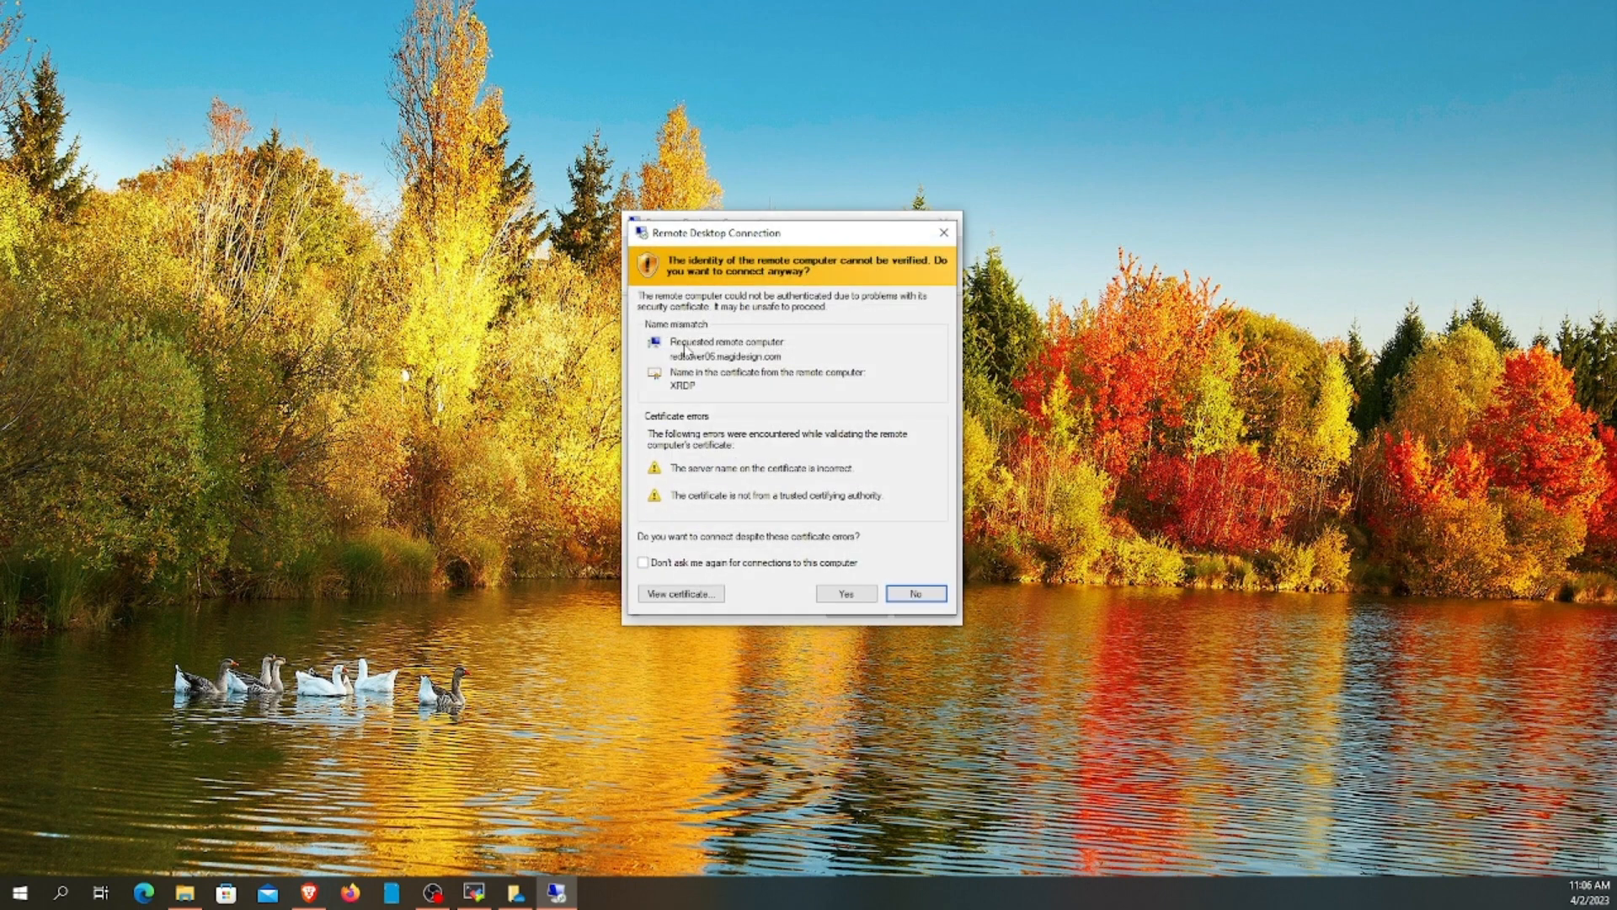
{"action": "left_click", "coordinate": [643, 563]}
{"action": "left_click", "coordinate": [679, 593]}
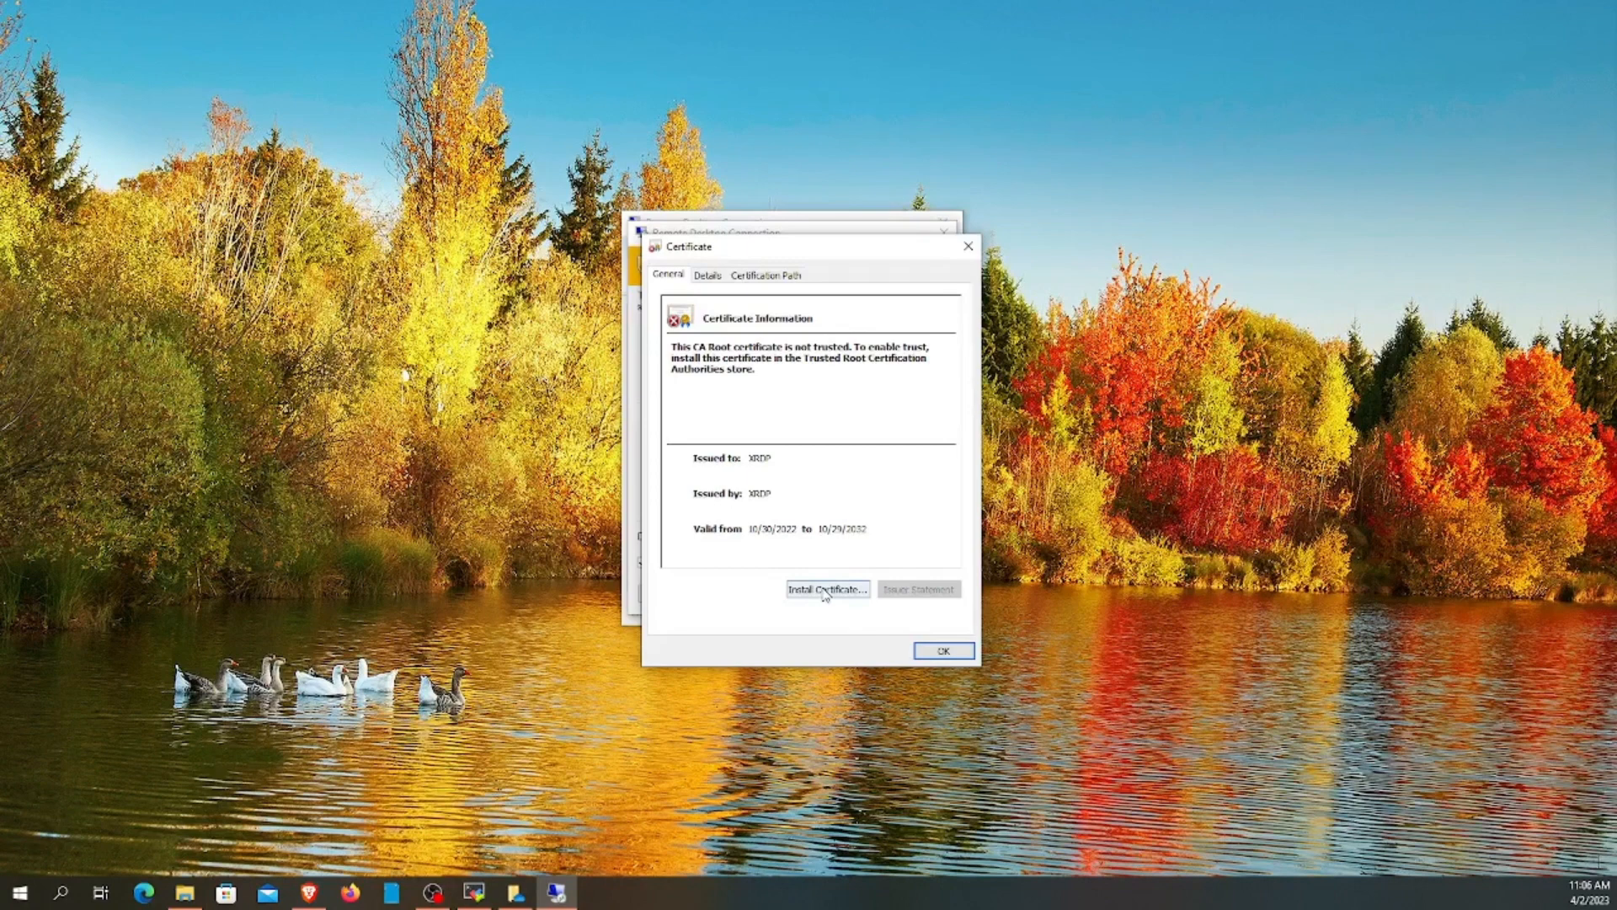
{"action": "left_click", "coordinate": [935, 652]}
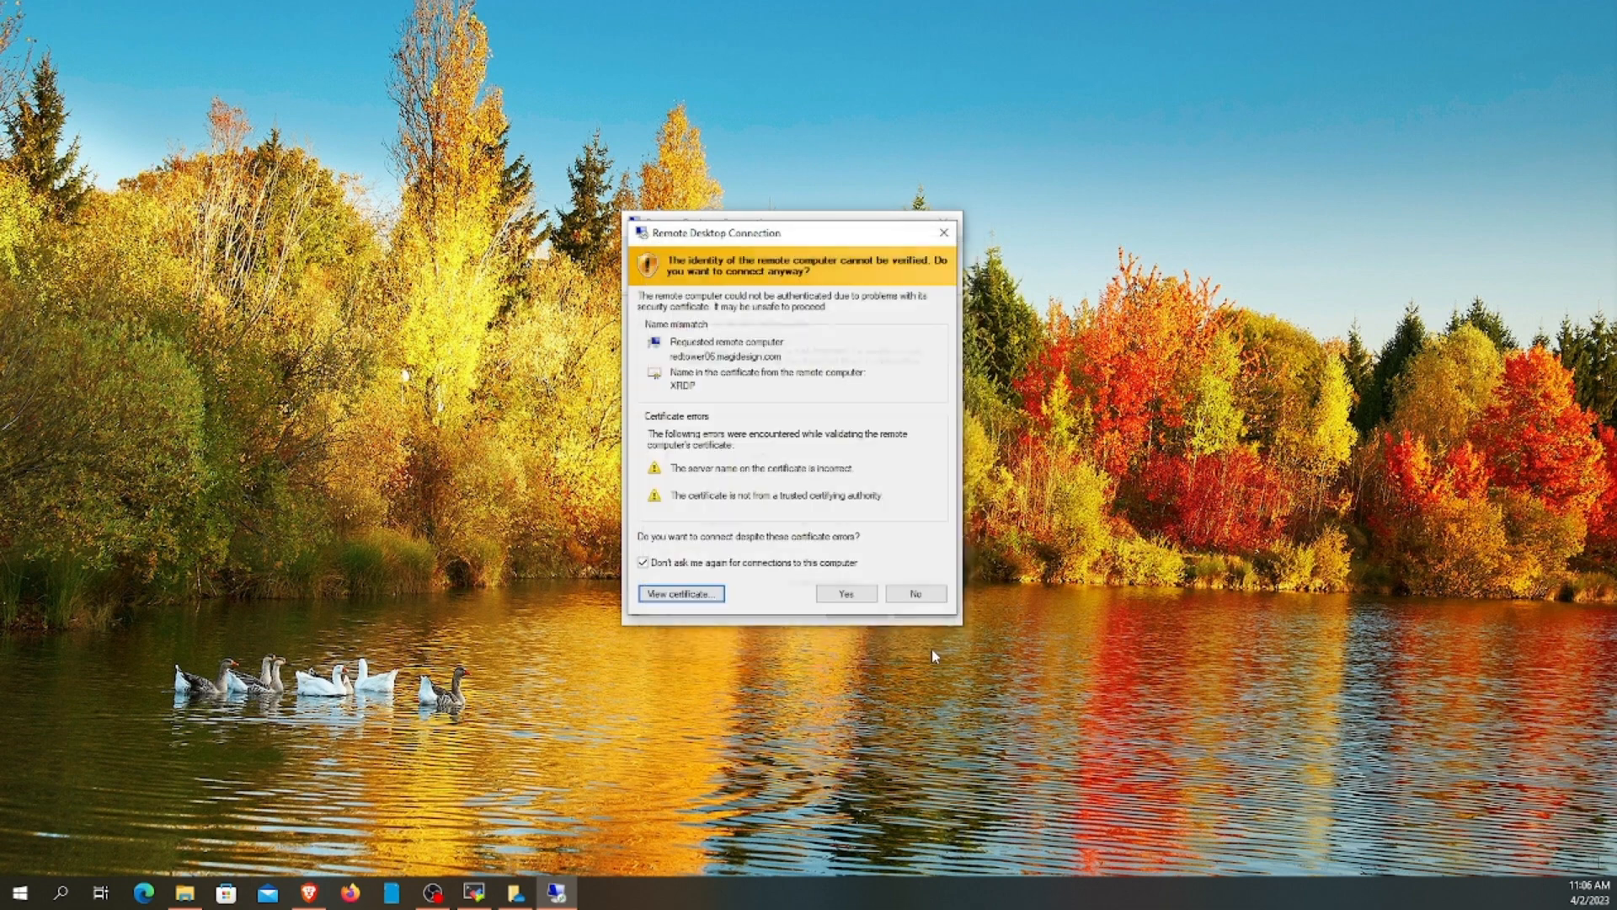
{"action": "left_click", "coordinate": [847, 594]}
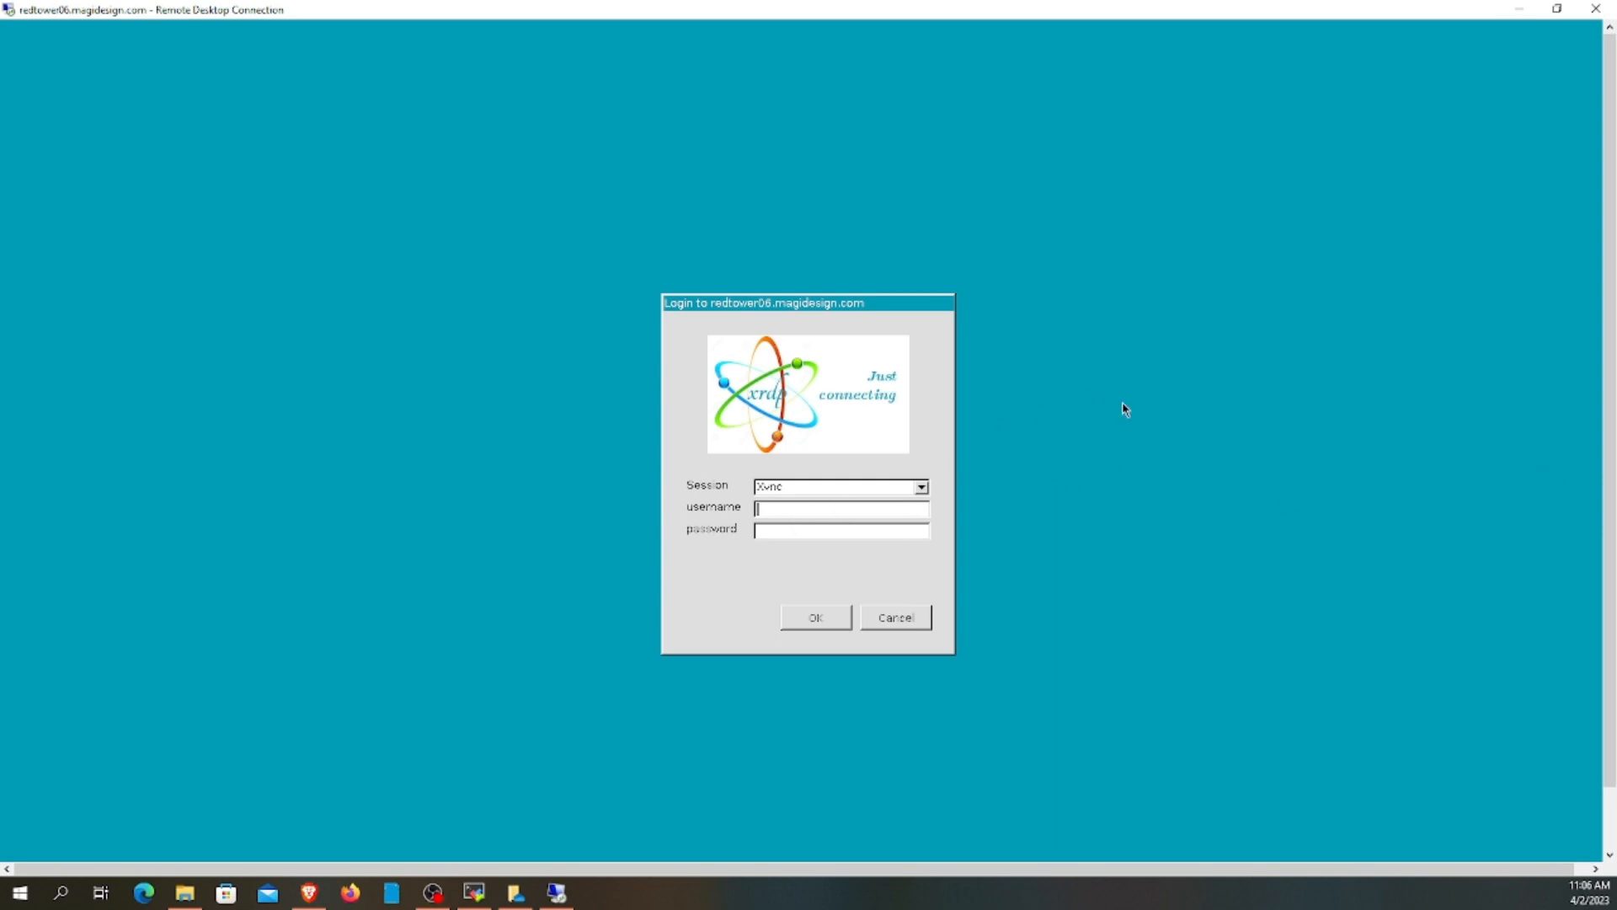
Restore the full-screen session and sign in to xrdp with the username and password
{"action": "left_click", "coordinate": [1559, 10]}
{"action": "left_click", "coordinate": [1364, 10]}
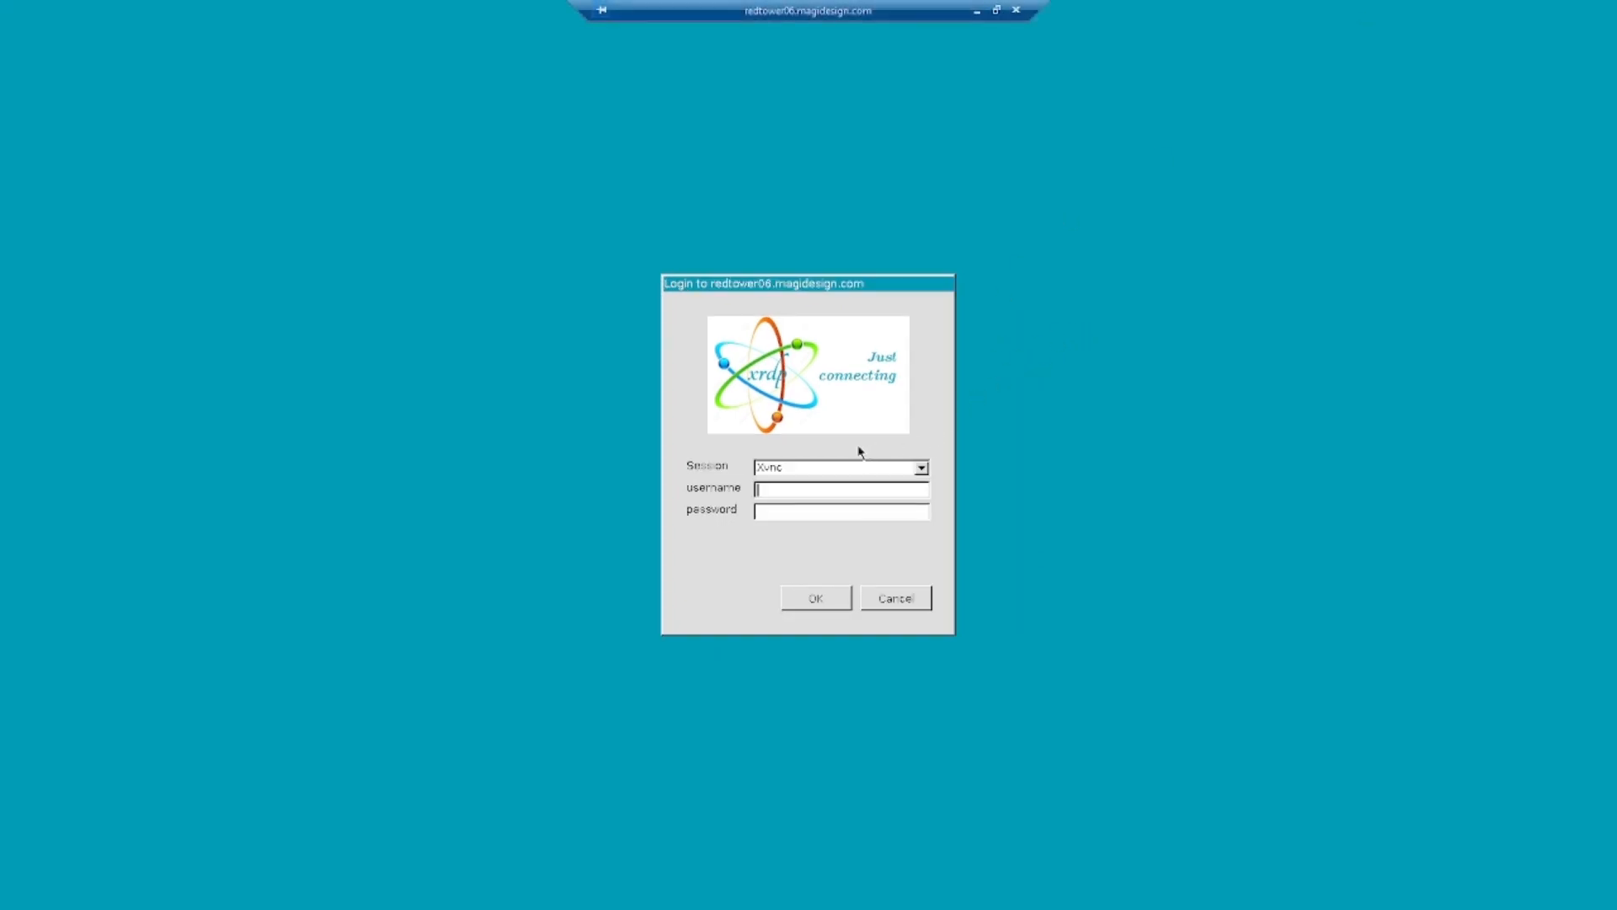
{"action": "type", "text": "terrorpop"}
{"action": "type", "text": "********"}
{"action": "left_click", "coordinate": [807, 600]}
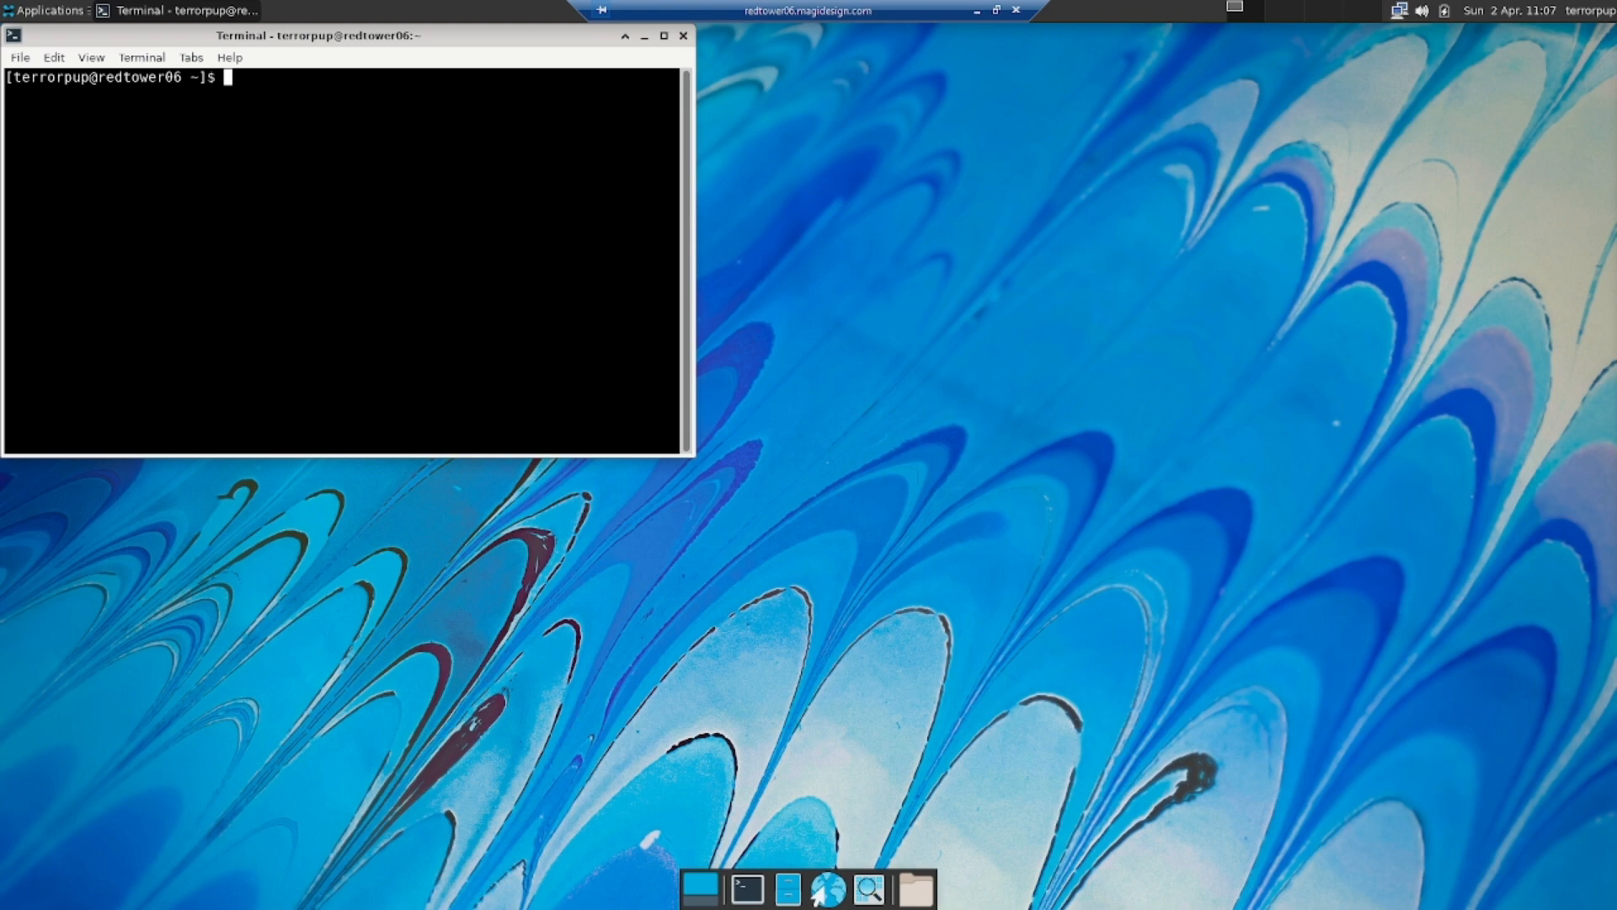
Browse the Applications menu, close it, and start vim in the terminal
{"action": "left_click", "coordinate": [17, 15]}
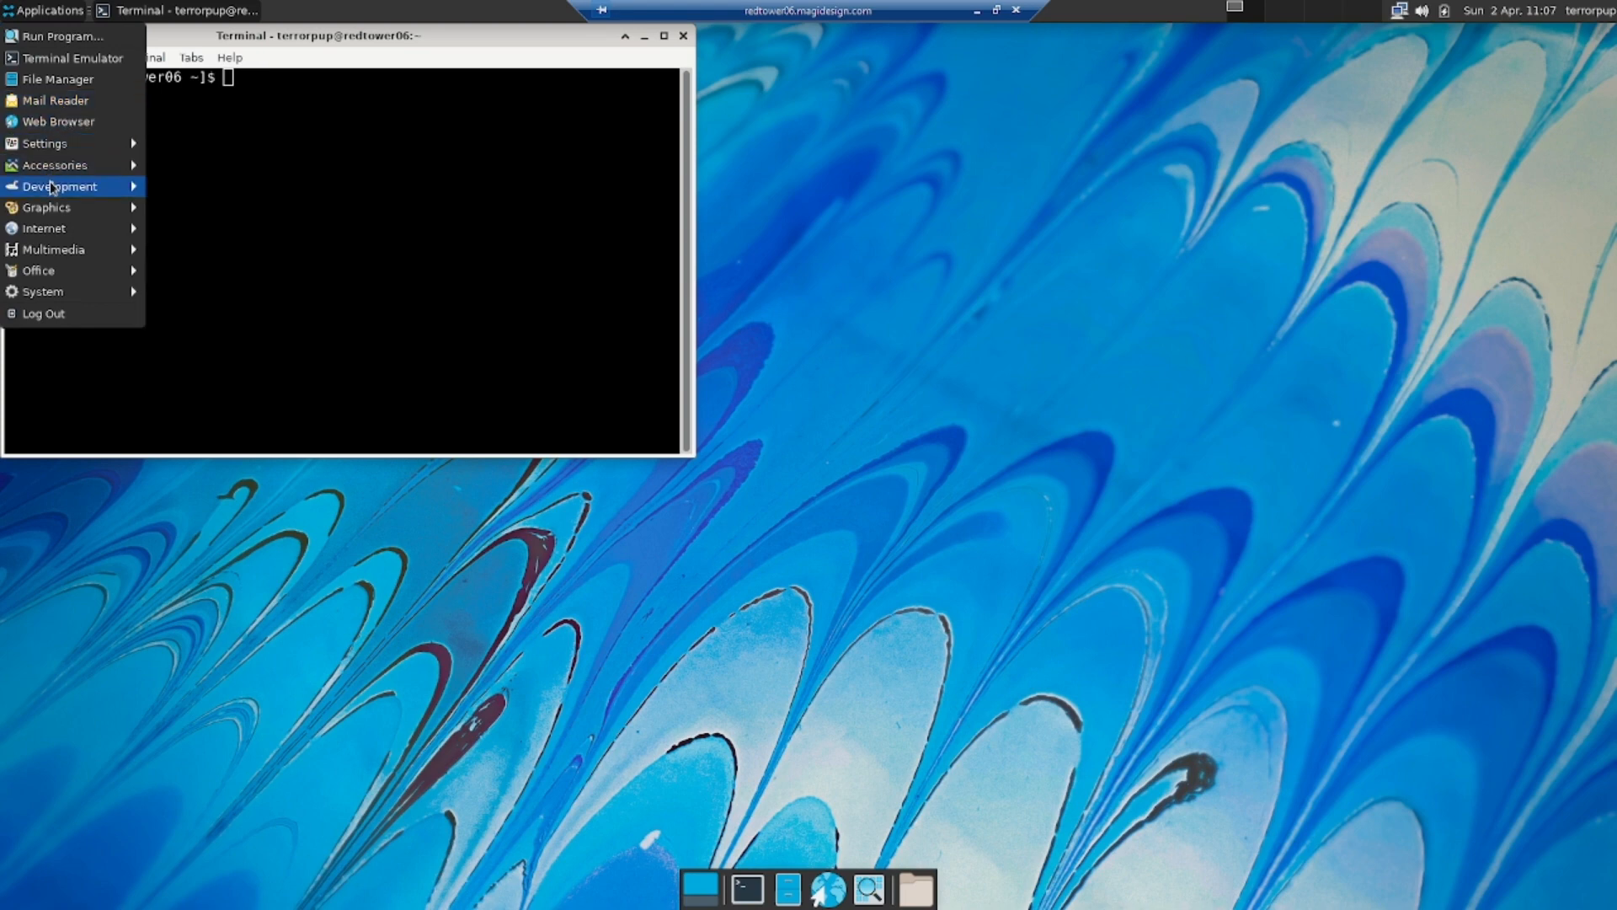
{"action": "mouse_move", "coordinate": [54, 190]}
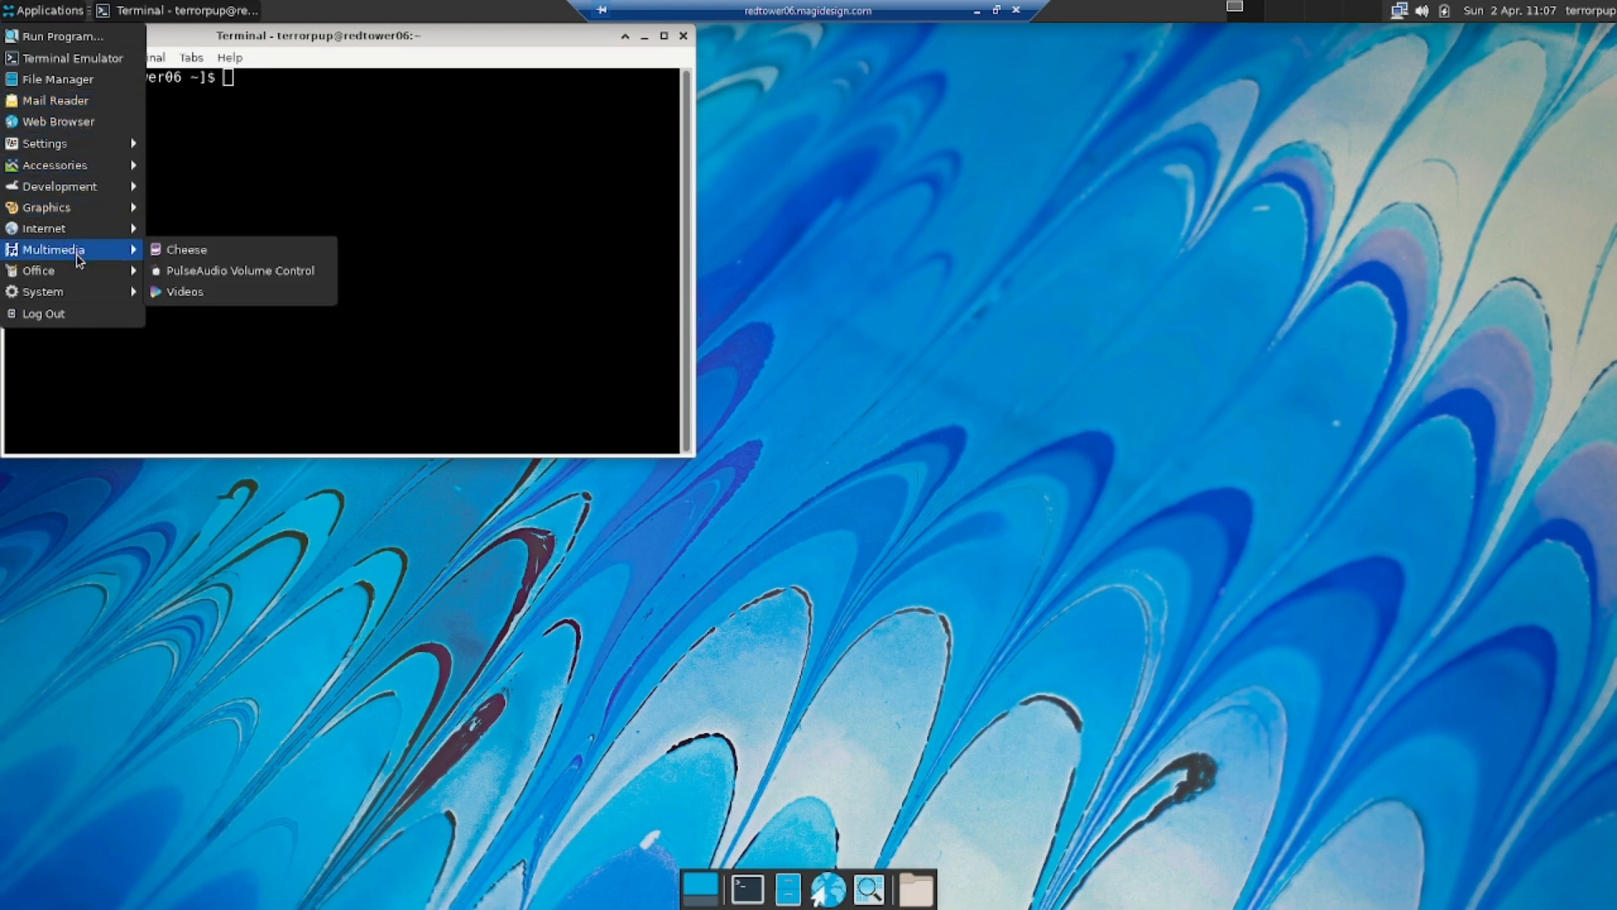
{"action": "mouse_move", "coordinate": [67, 276]}
{"action": "left_click", "coordinate": [311, 191]}
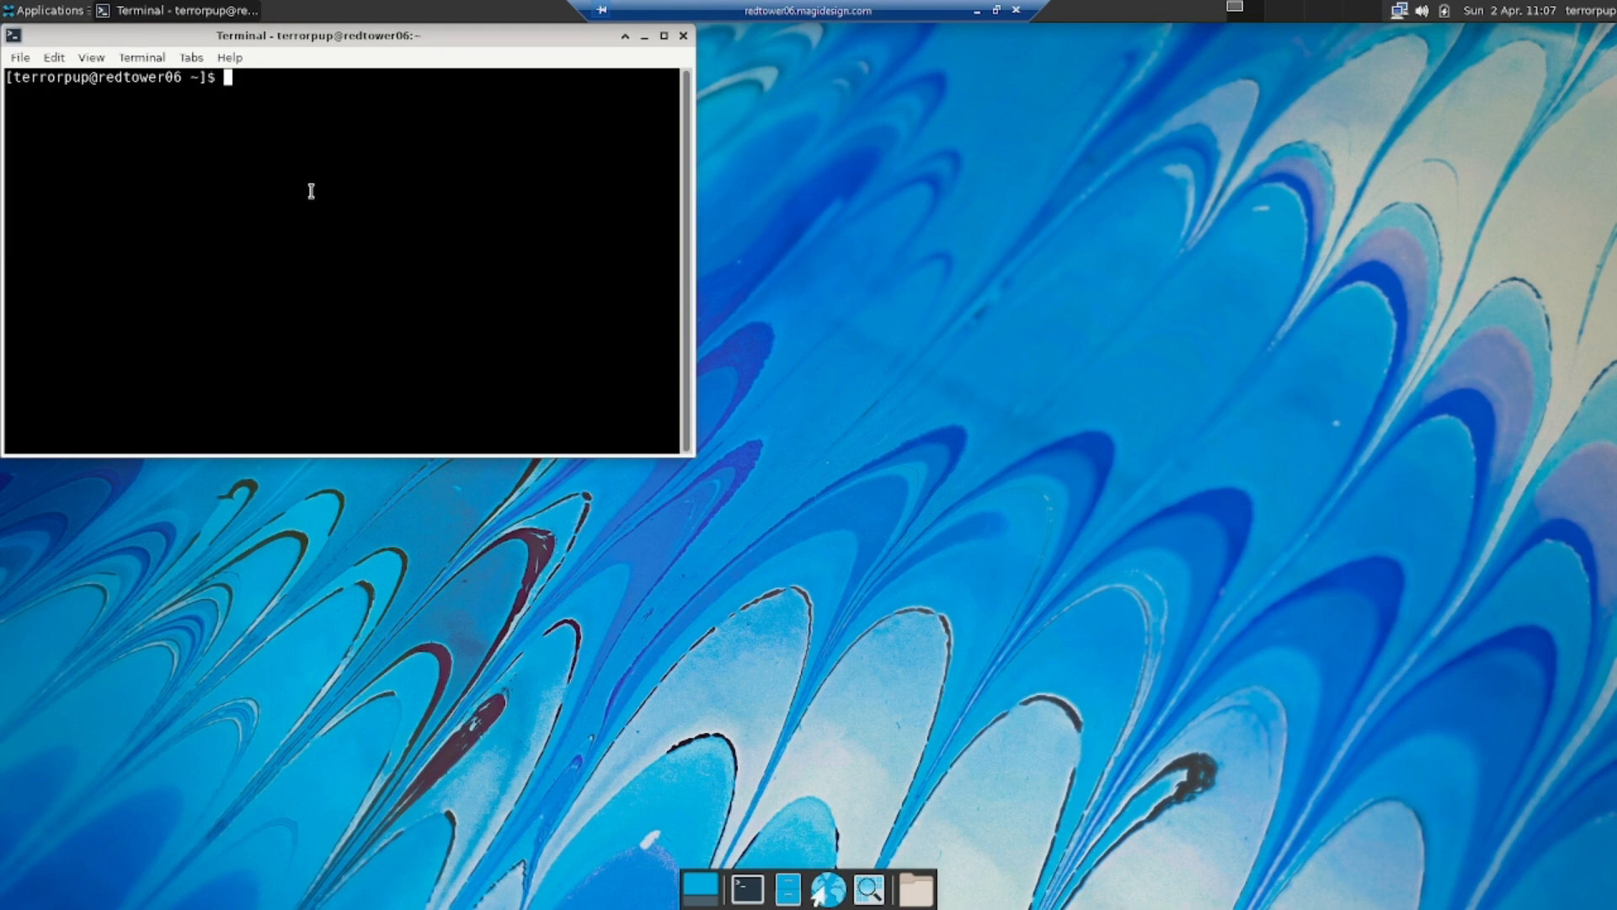
{"action": "type", "text": "vim"}
{"action": "key", "text": "Return"}
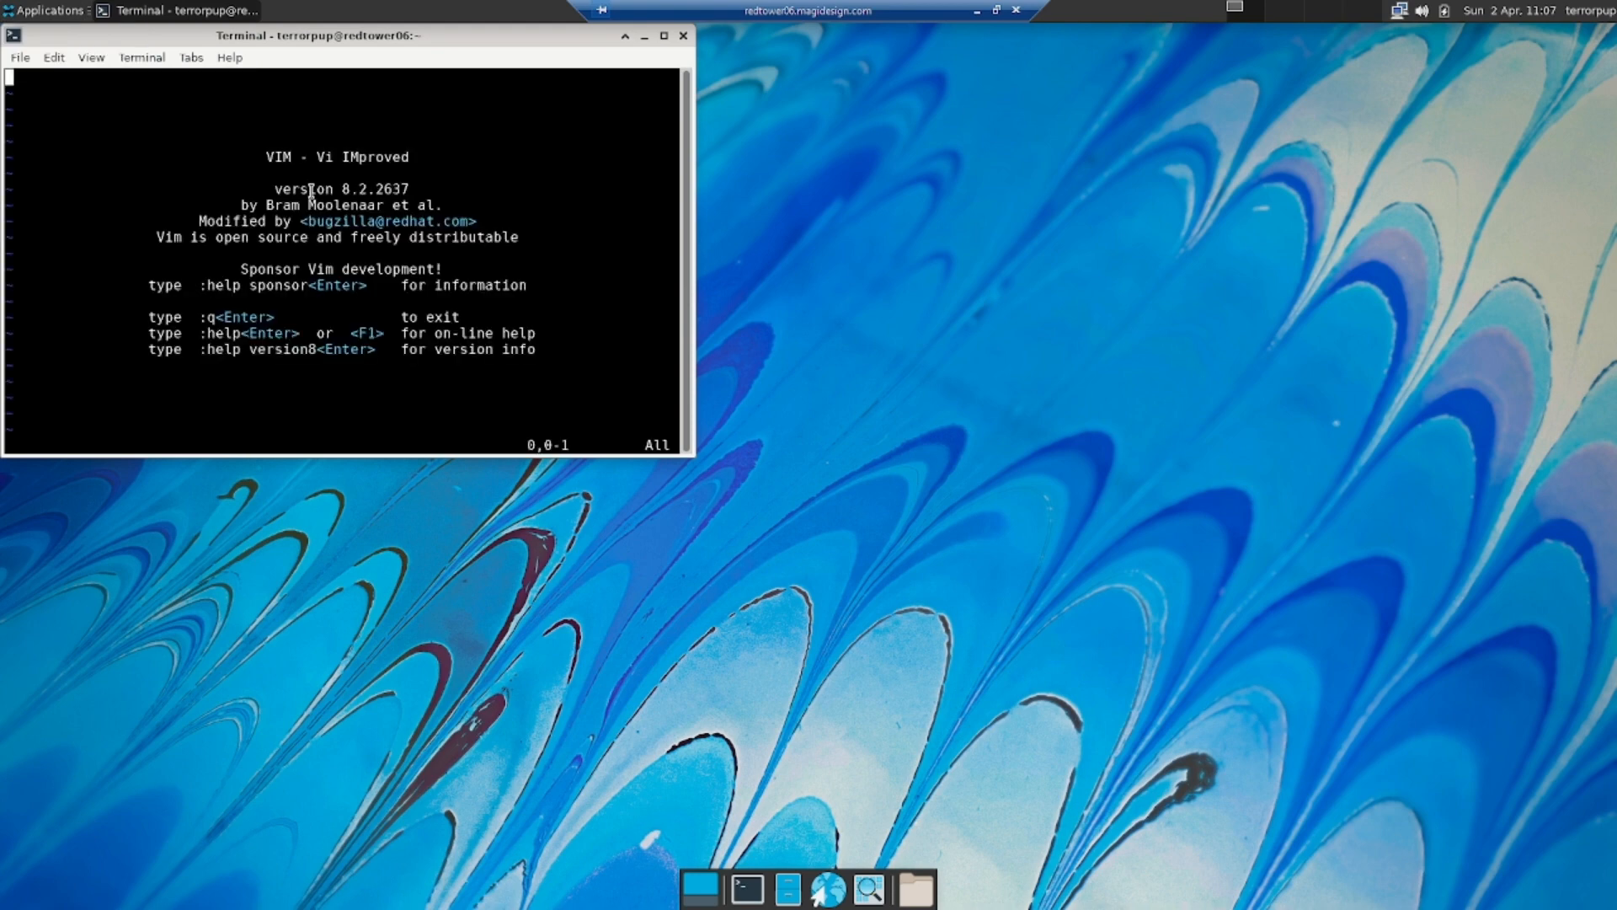
Paste the four Windows clipboard changelog lines, items 10–13, into Vim in insert mode, accepting the unsafe-paste warning
{"action": "key", "text": "i"}
{"action": "right_click", "coordinate": [89, 120]}
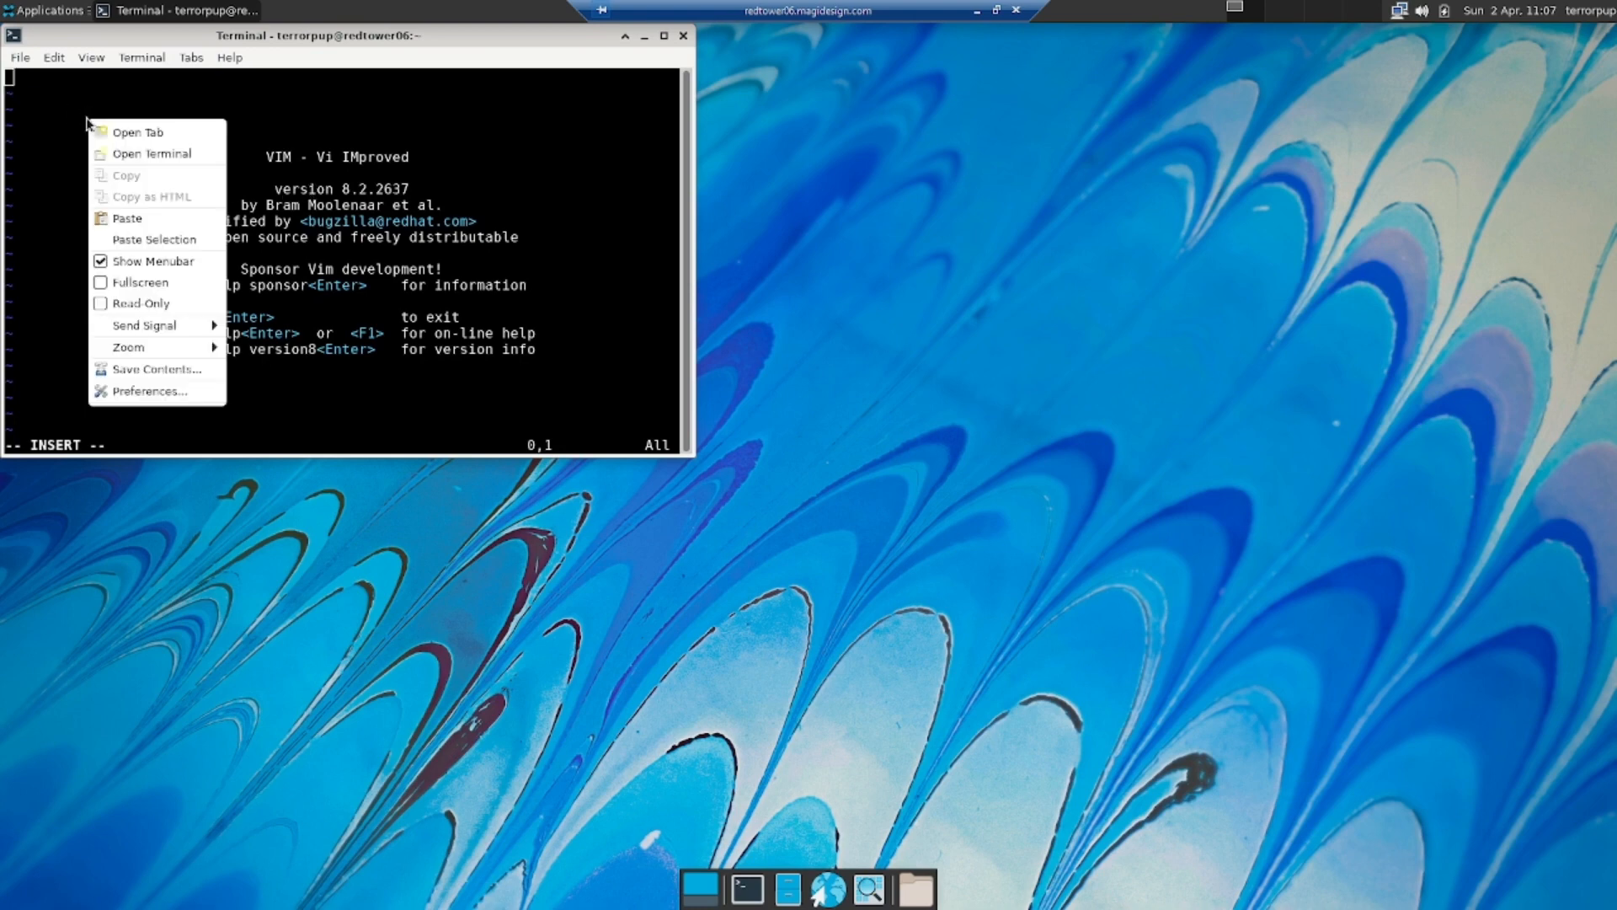
{"action": "left_click", "coordinate": [143, 217]}
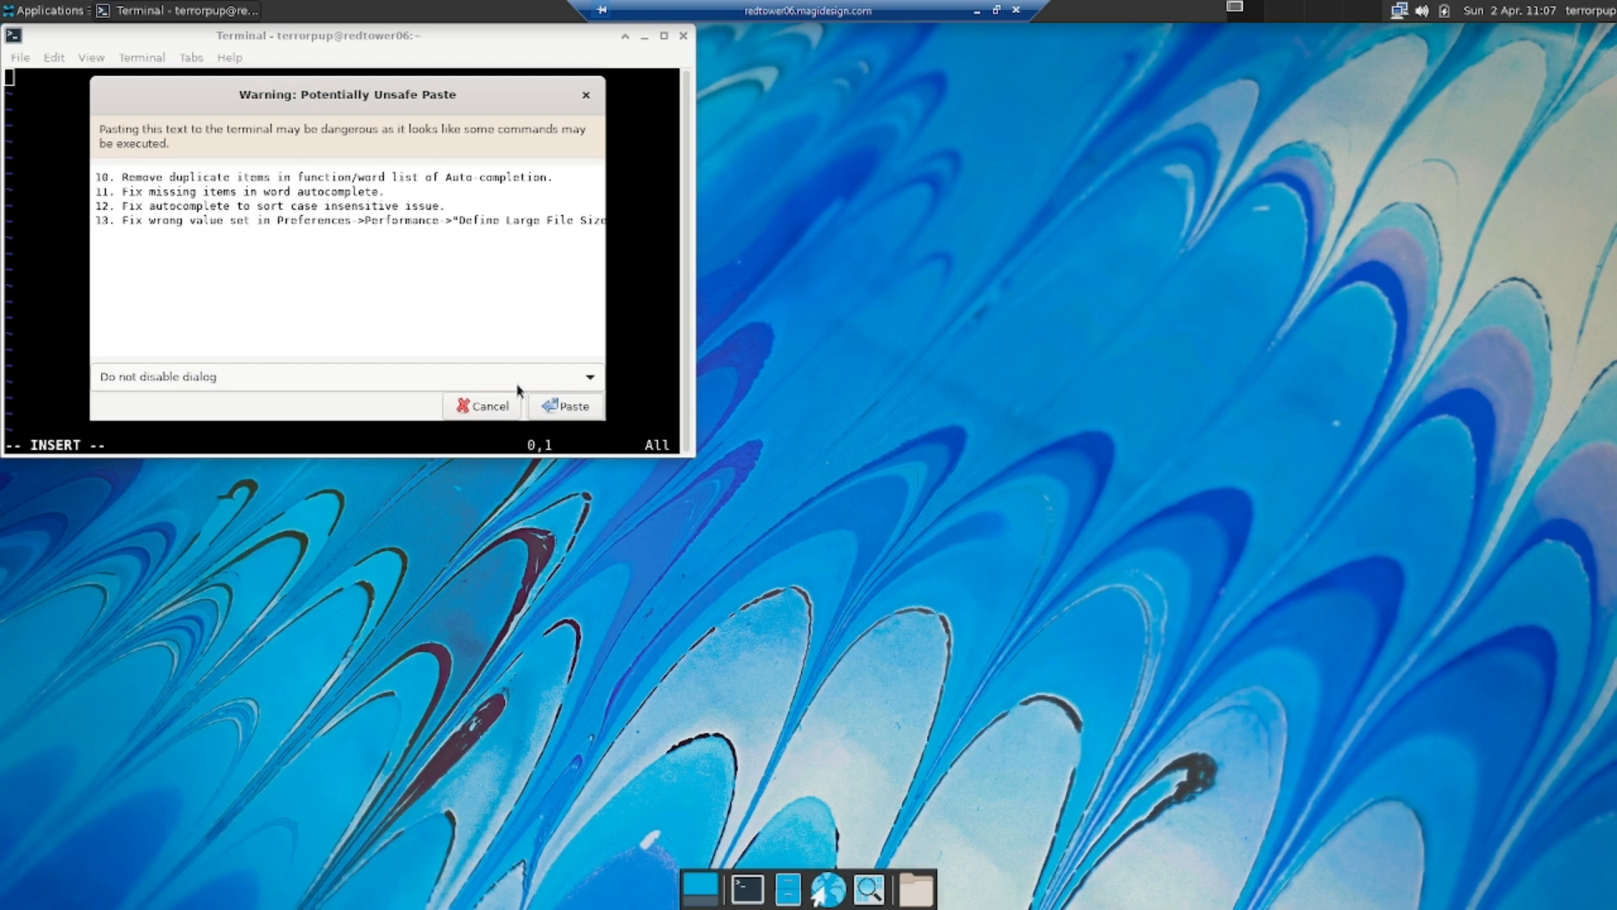
{"action": "left_click", "coordinate": [559, 406]}
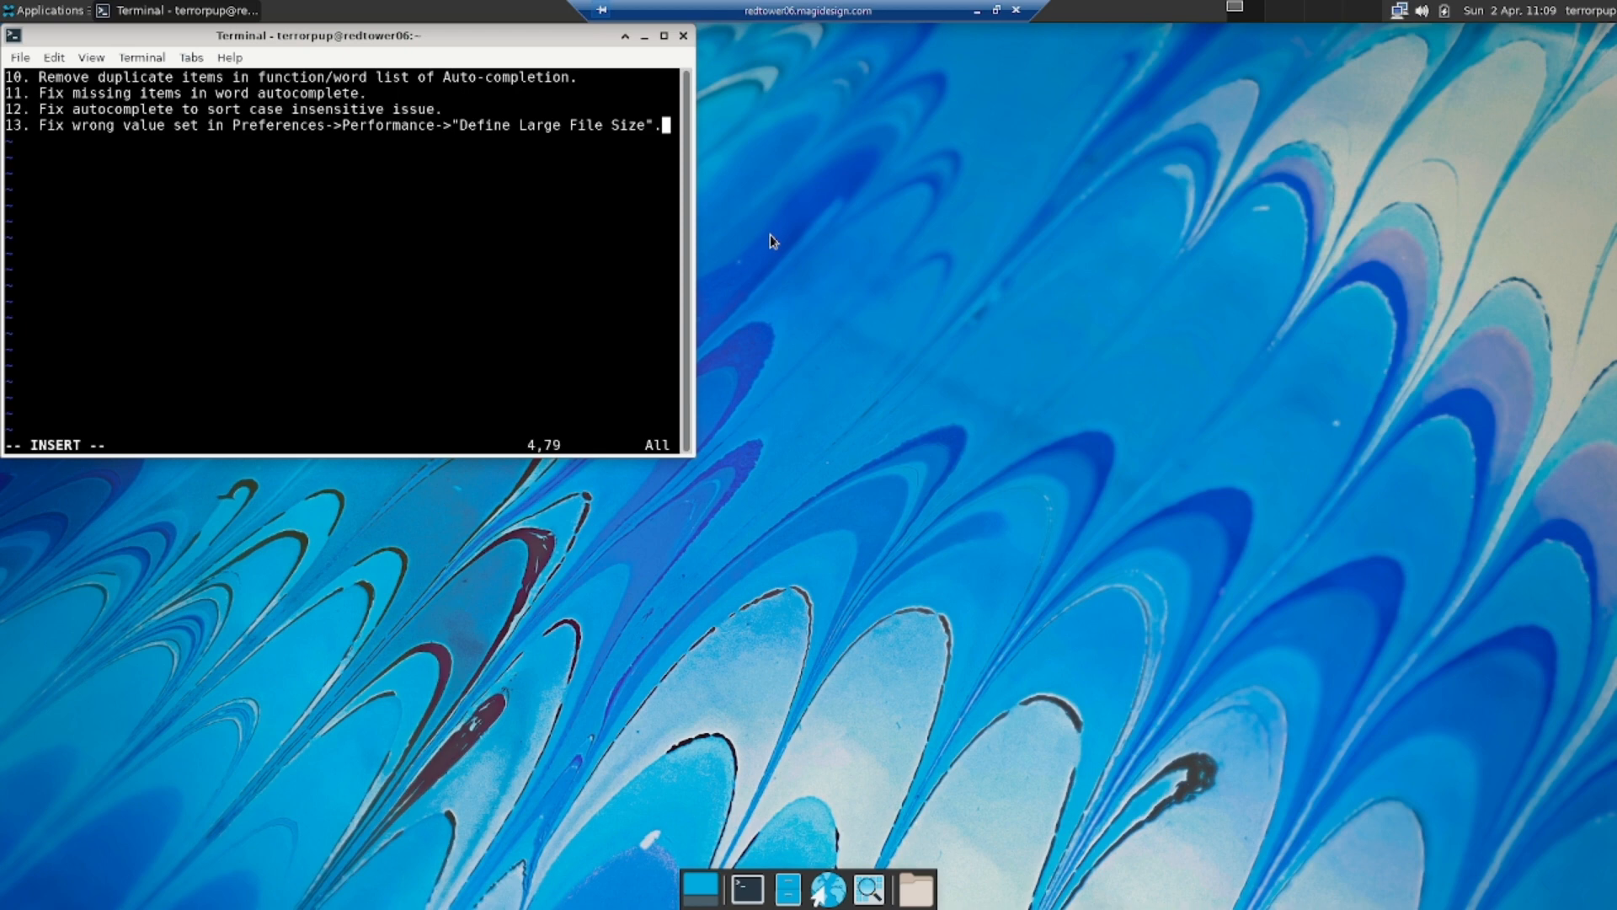
{"action": "left_click", "coordinate": [48, 13]}
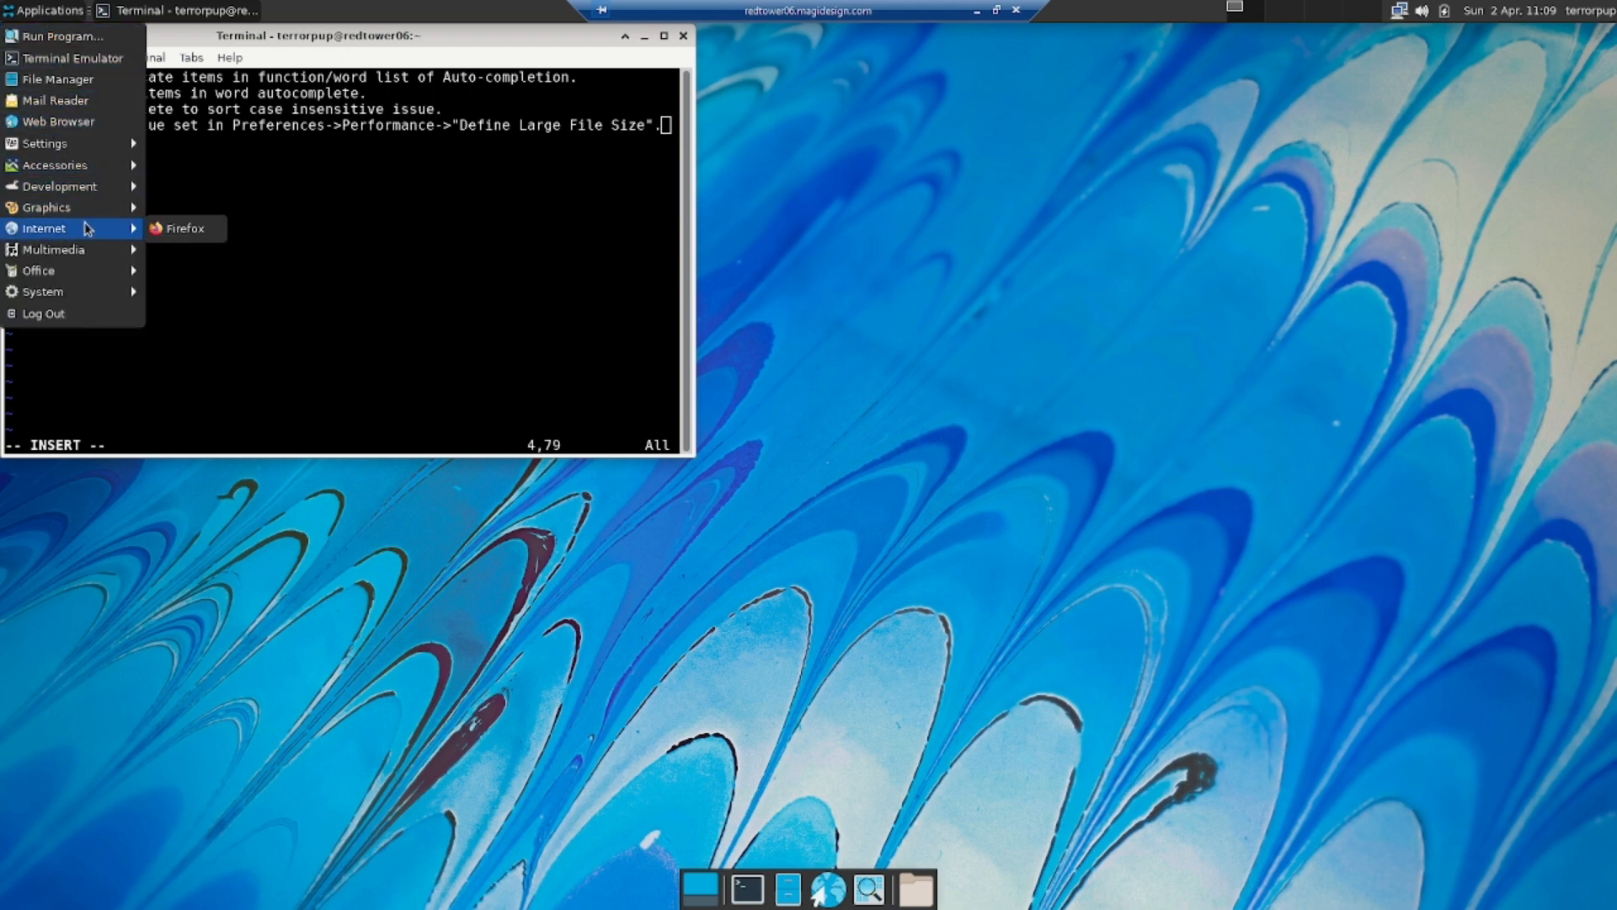
{"action": "mouse_move", "coordinate": [72, 244]}
{"action": "left_click", "coordinate": [816, 112]}
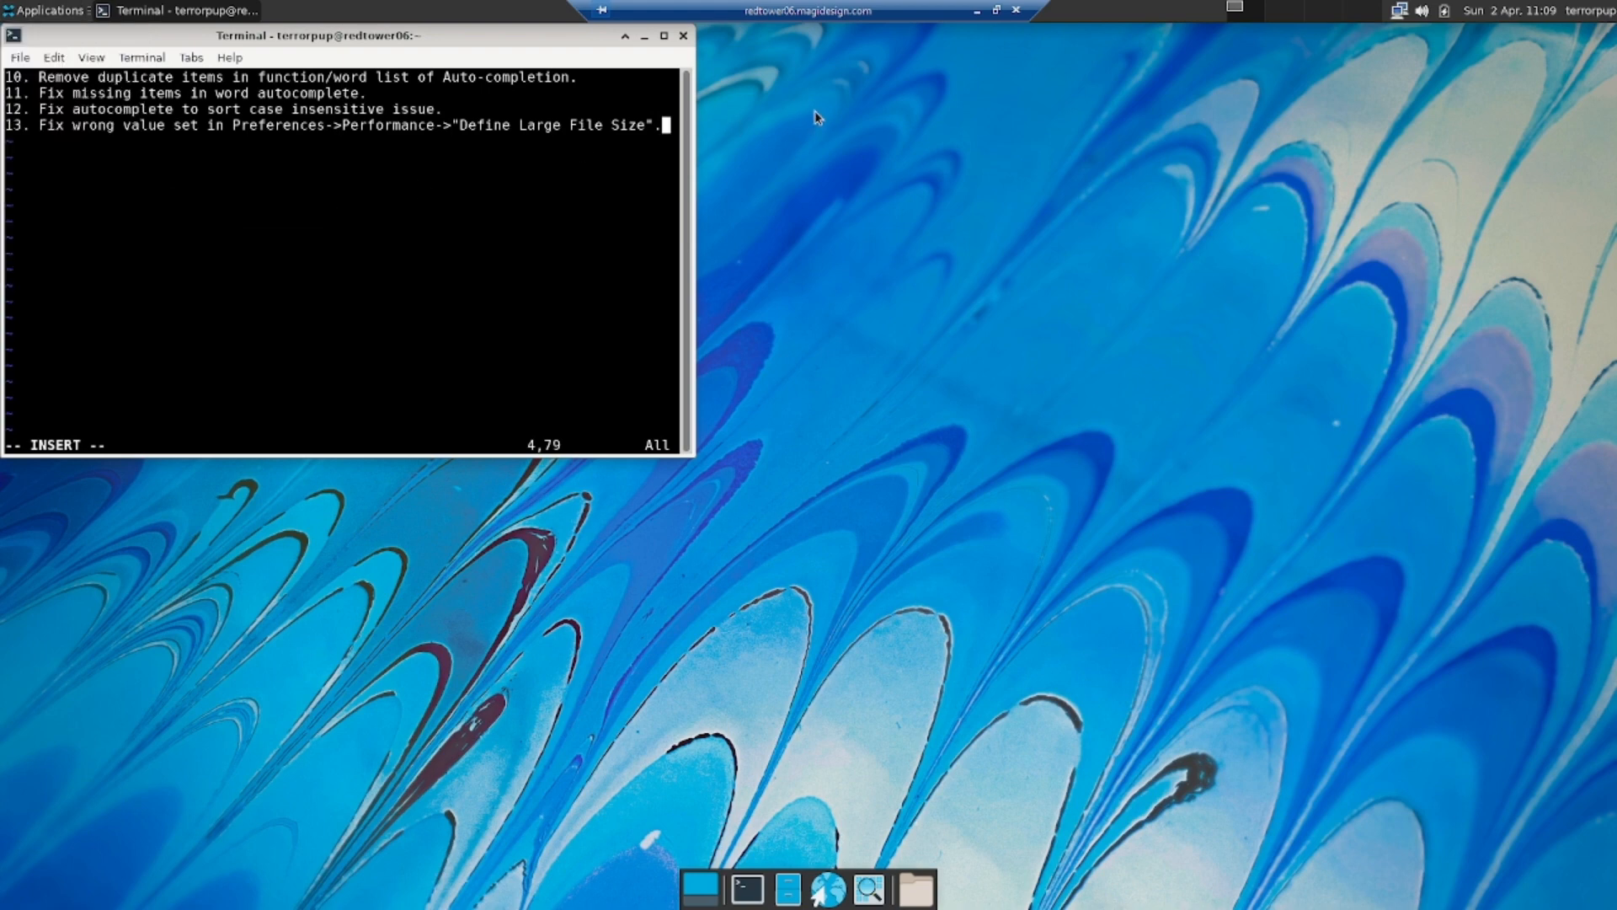